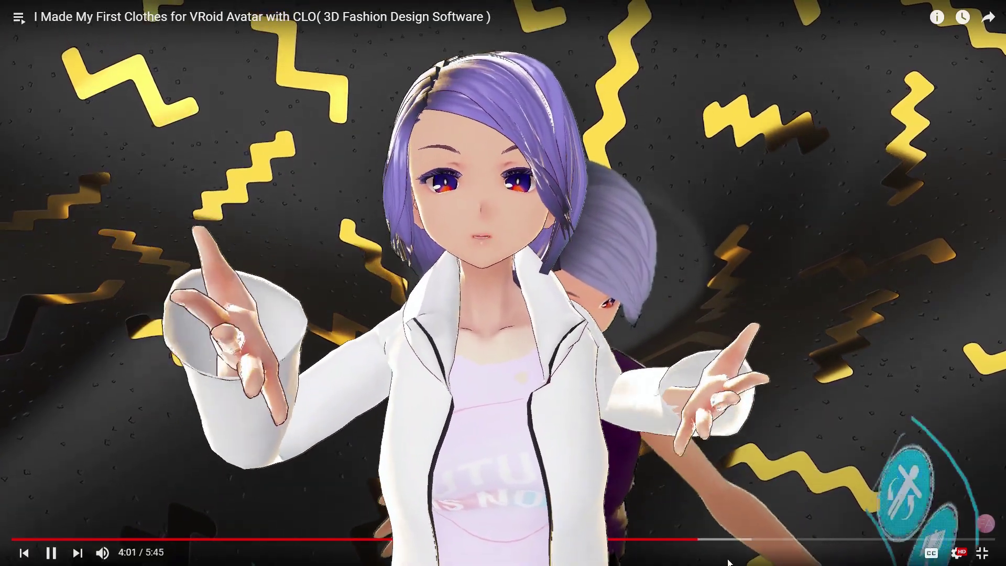
pyautogui.click(650, 539)
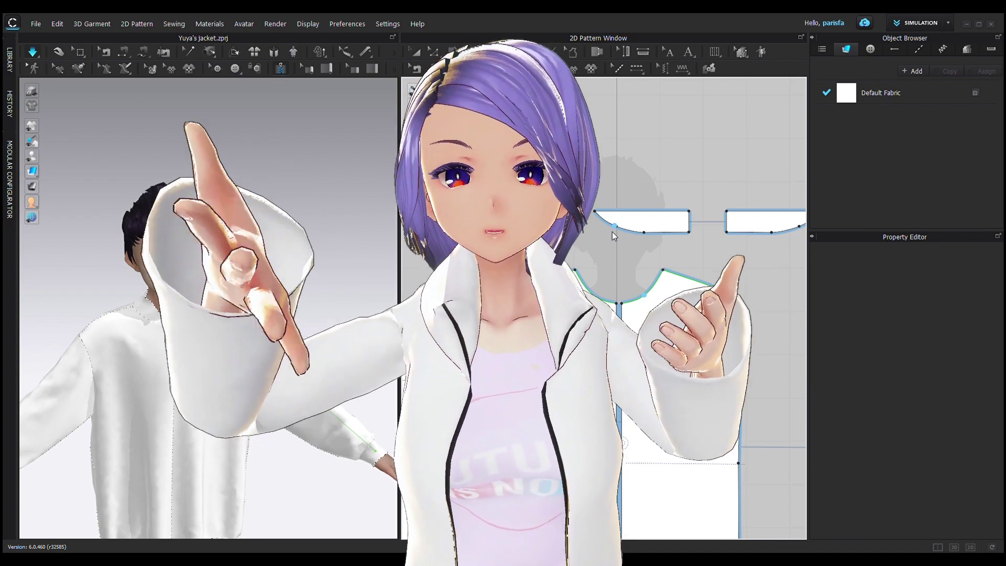
# Try to trace a zipper line along the front jacket panel's centre edge, from the neckline down to the hem
pyautogui.moveTo(626, 276); pyautogui.dragTo(623, 107, button='middle')
pyautogui.scroll(3, 598, 230)
pyautogui.scroll(-3, 622, 118)
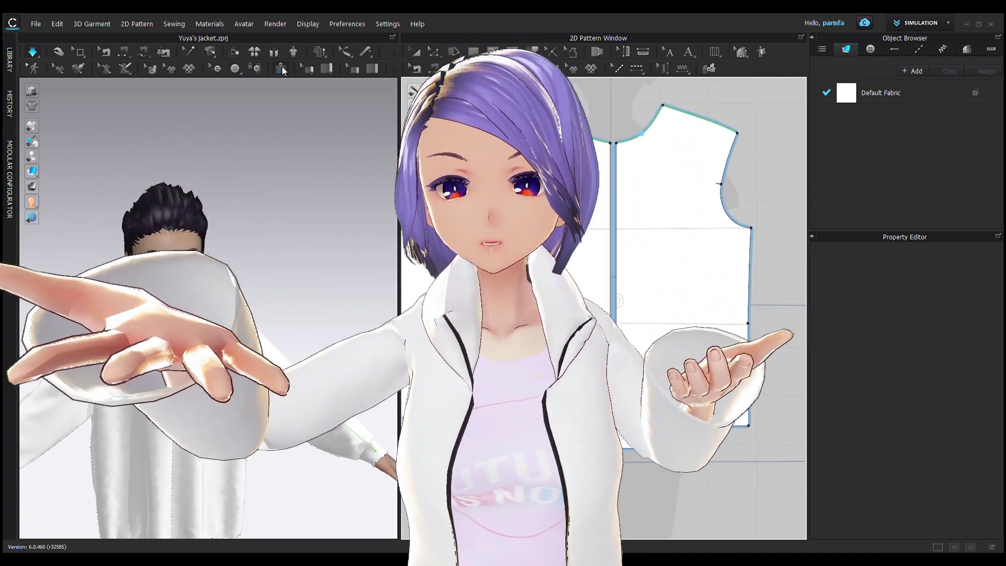
pyautogui.click(611, 143)
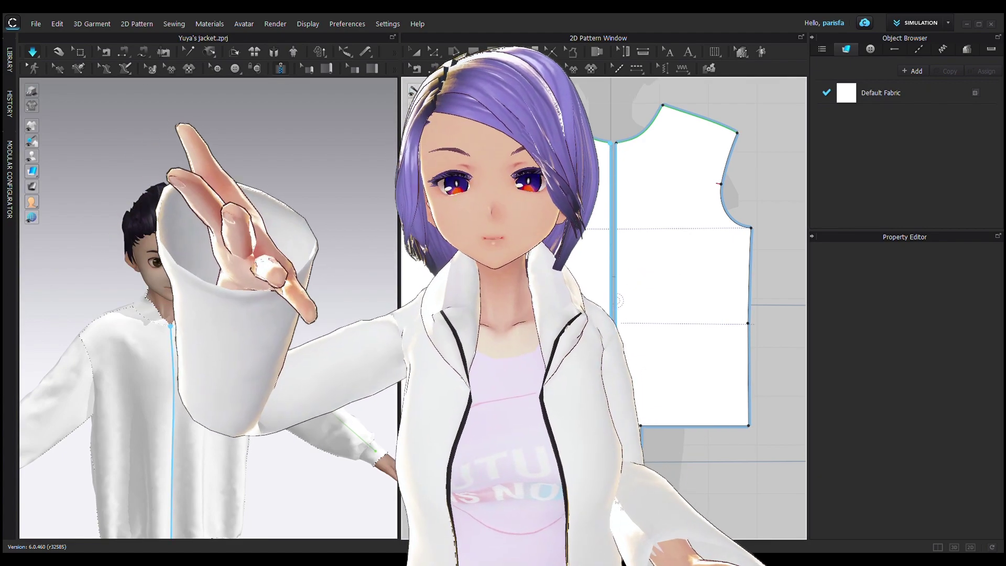
pyautogui.doubleClick(610, 447)
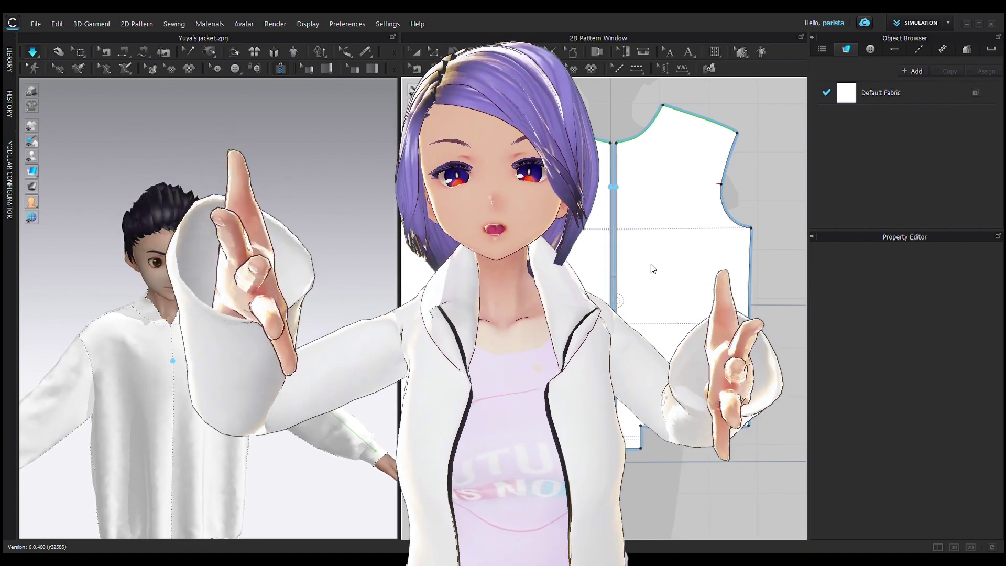
# Inspect the front jacket panel as a whole pattern piece and its centre-front edge as a single line
pyautogui.click(651, 264)
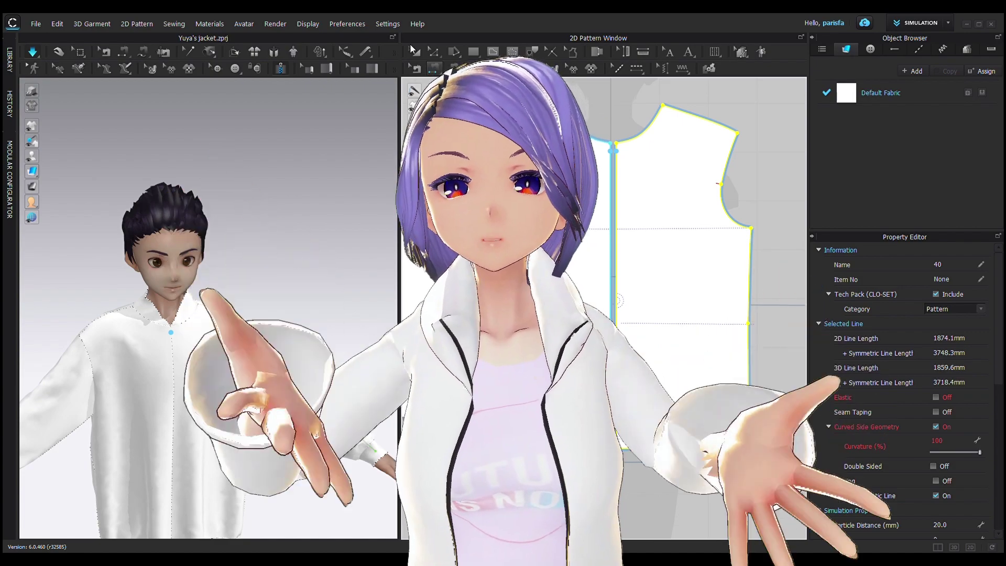
pyautogui.click(416, 51)
pyautogui.click(651, 112)
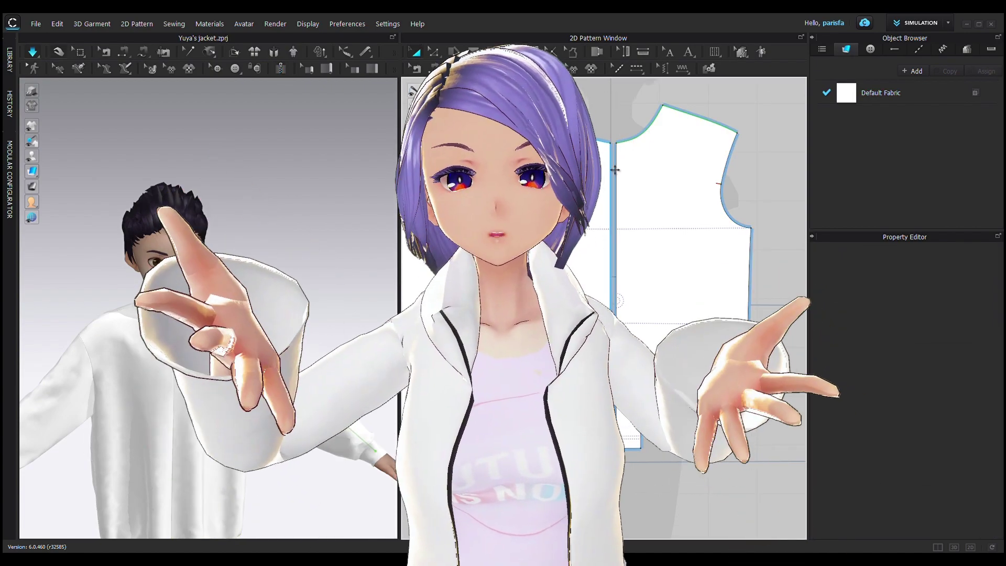
pyautogui.click(605, 169)
pyautogui.click(435, 51)
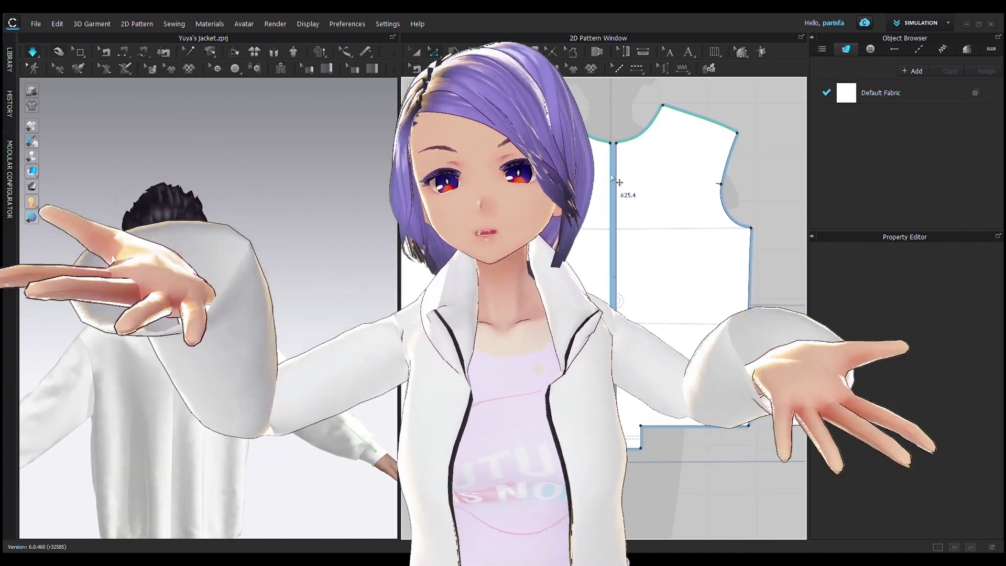
pyautogui.click(616, 179)
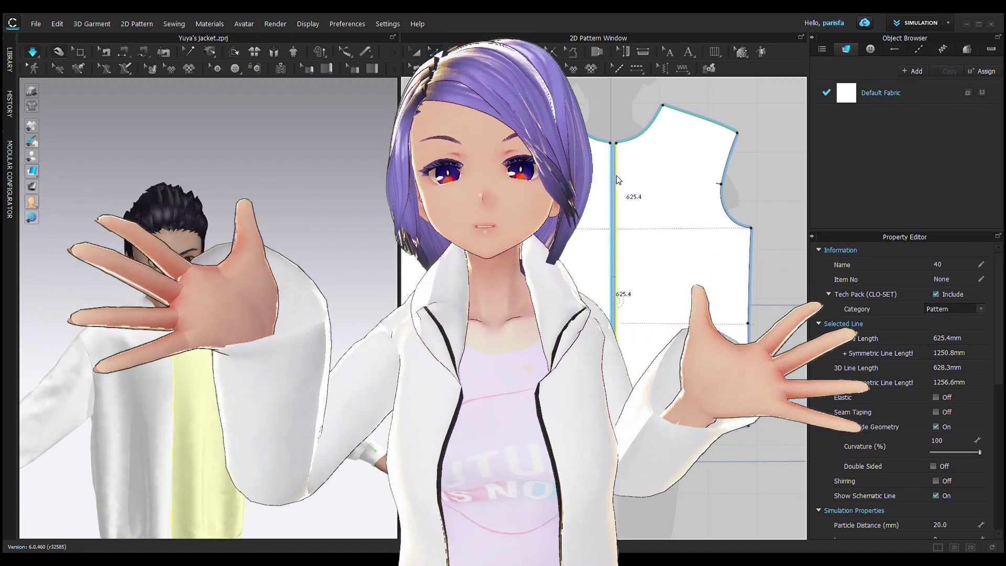
pyautogui.click(784, 332)
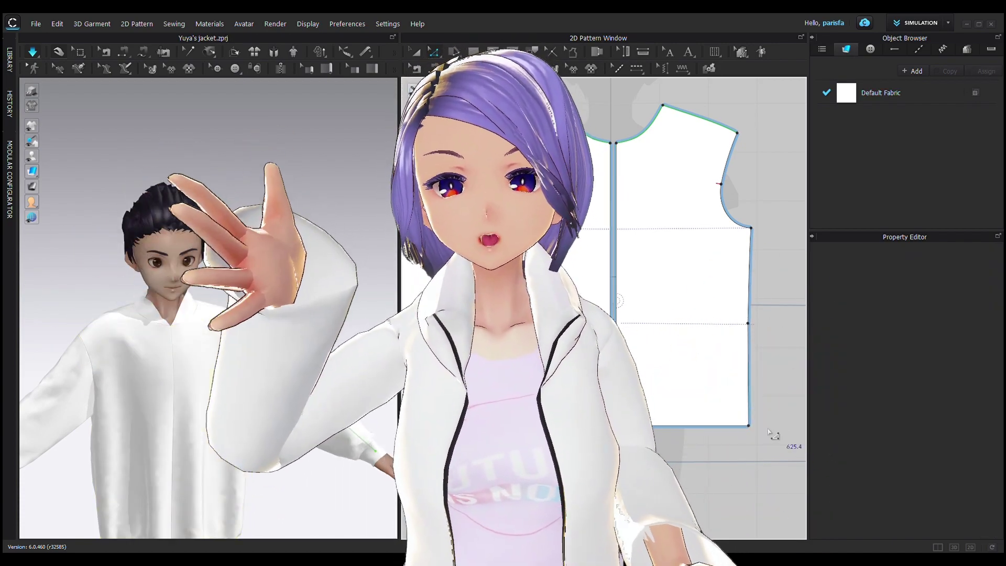
pyautogui.scroll(4, 765, 433)
pyautogui.moveTo(592, 442); pyautogui.dragTo(667, 501, button='middle')
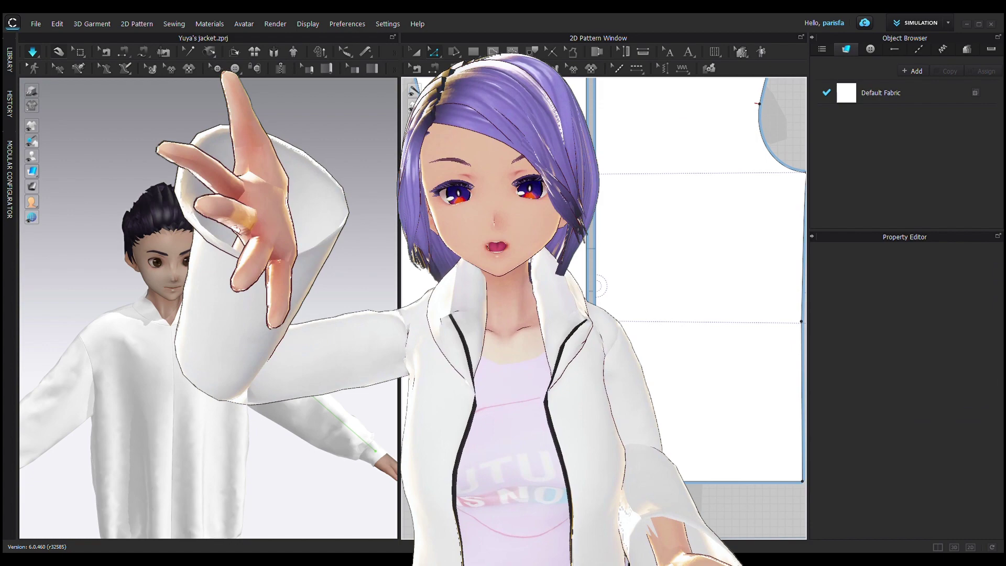
pyautogui.scroll(-5, 667, 501)
pyautogui.scroll(2, 664, 501)
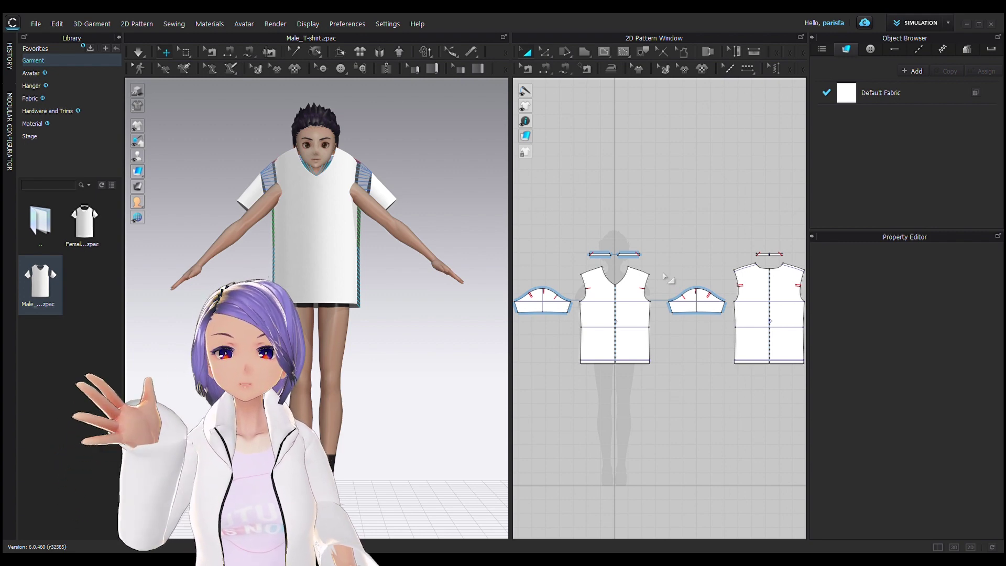
# Examine how the T-shirt's front, back, neckband and sleeve pieces are placed and sewn around the avatar from all sides
pyautogui.click(322, 240)
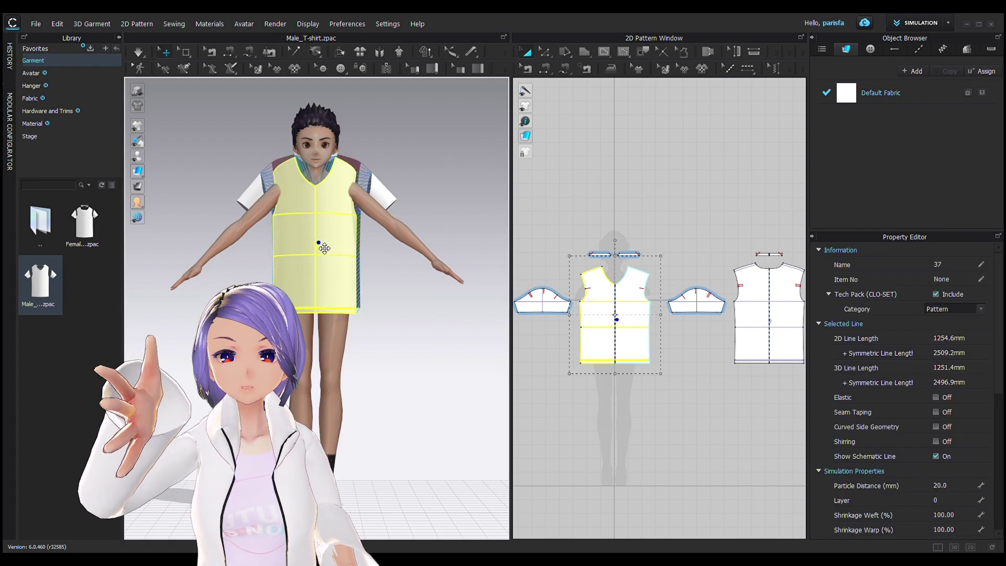
pyautogui.moveTo(422, 252); pyautogui.dragTo(306, 268, button='right')
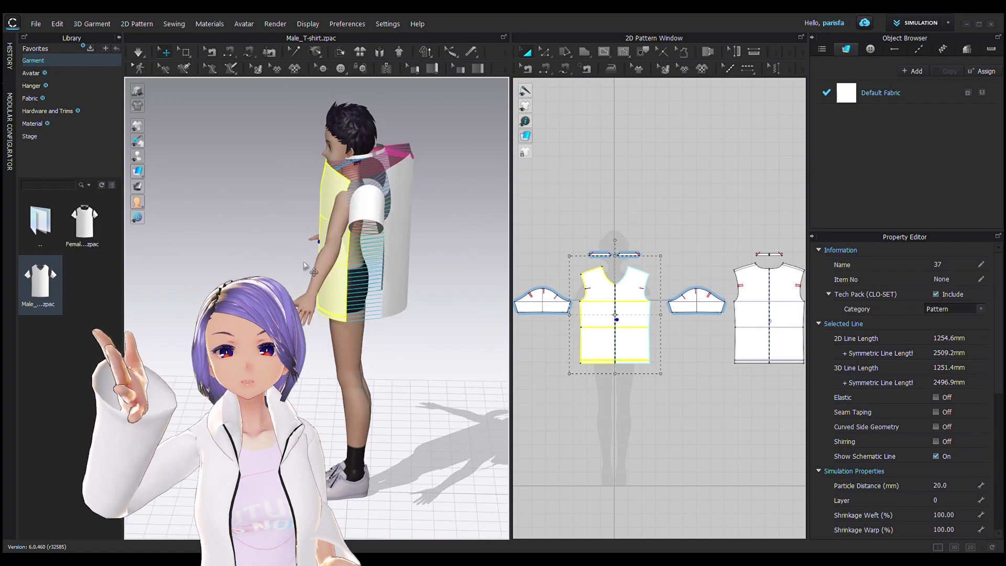
pyautogui.click(404, 207)
pyautogui.moveTo(405, 207); pyautogui.dragTo(329, 239, button='right')
pyautogui.click(441, 155)
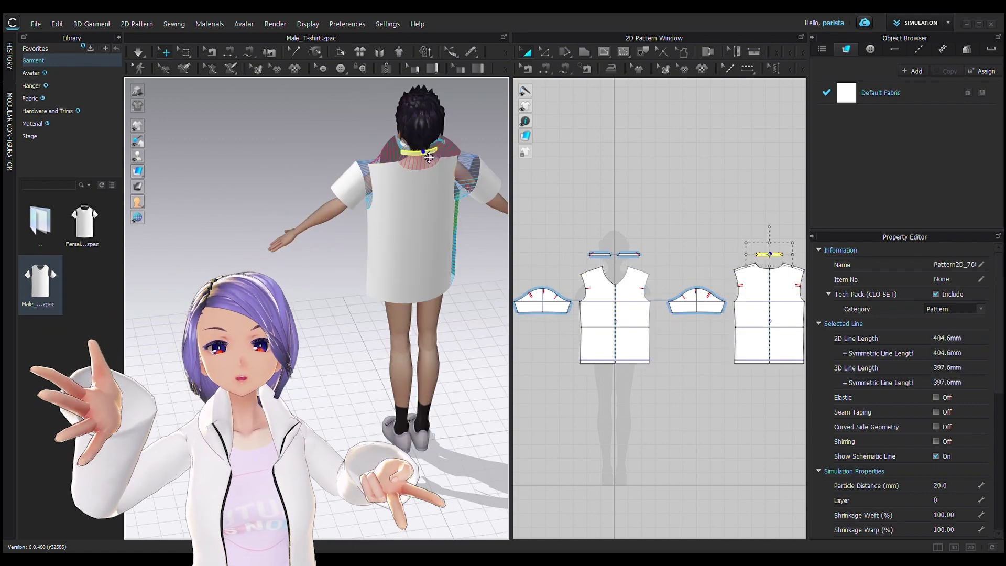
pyautogui.moveTo(429, 206); pyautogui.dragTo(345, 247, button='right')
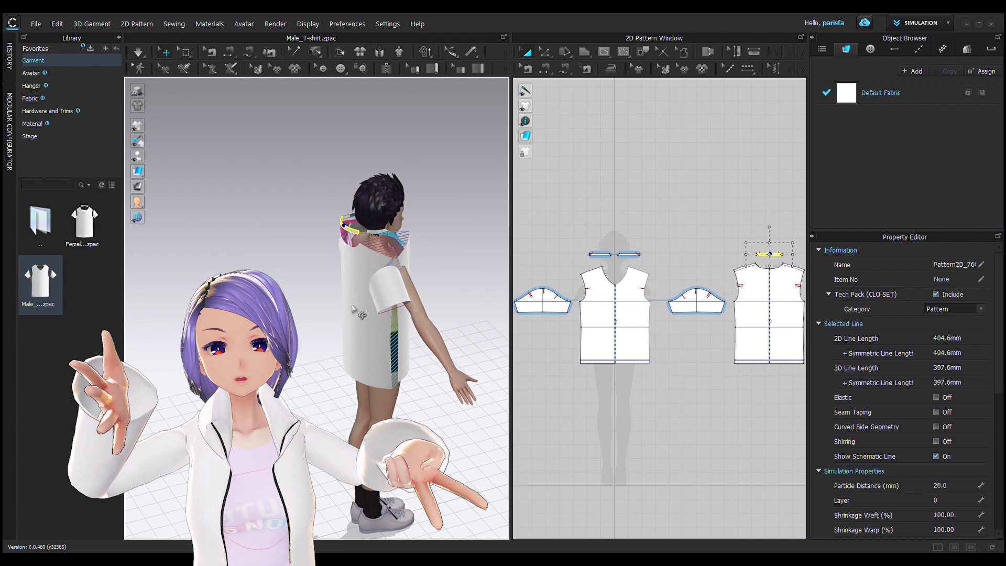
pyautogui.click(422, 294)
pyautogui.moveTo(497, 303); pyautogui.dragTo(448, 291, button='right')
pyautogui.moveTo(432, 282); pyautogui.dragTo(435, 296)
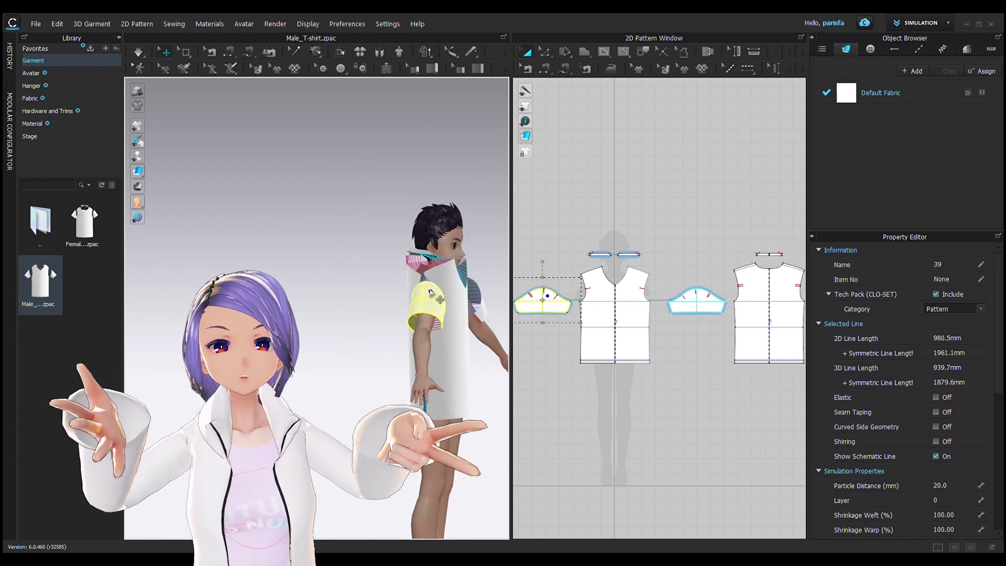
pyautogui.moveTo(434, 296); pyautogui.dragTo(378, 340, button='right')
pyautogui.moveTo(378, 339); pyautogui.dragTo(386, 342, button='middle')
pyautogui.moveTo(386, 342); pyautogui.dragTo(297, 302, button='right')
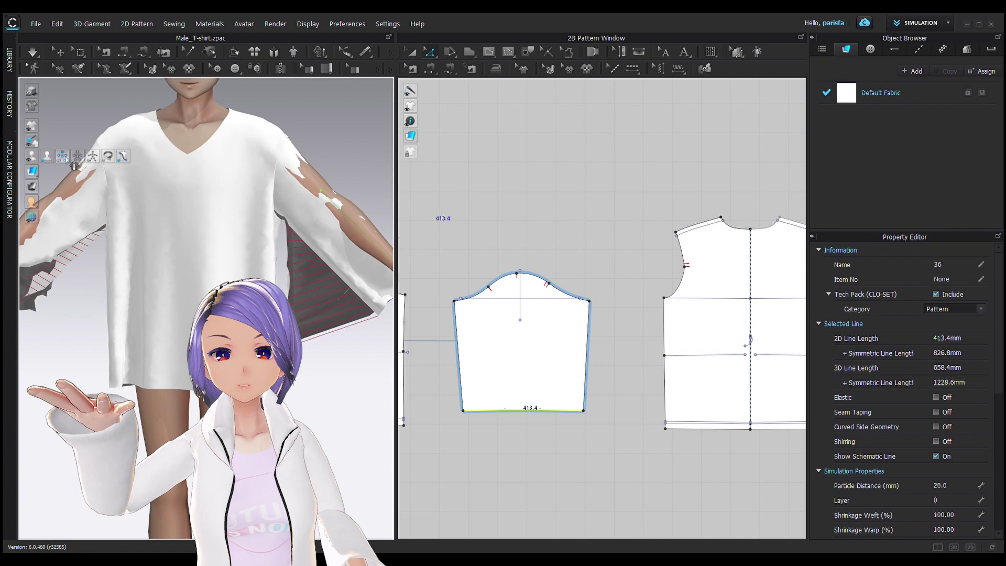
# Wrap the sleeve piece around the avatar's right arm with the arrangement points and move it into line with the arm
pyautogui.moveTo(348, 391); pyautogui.dragTo(304, 419, button='right')
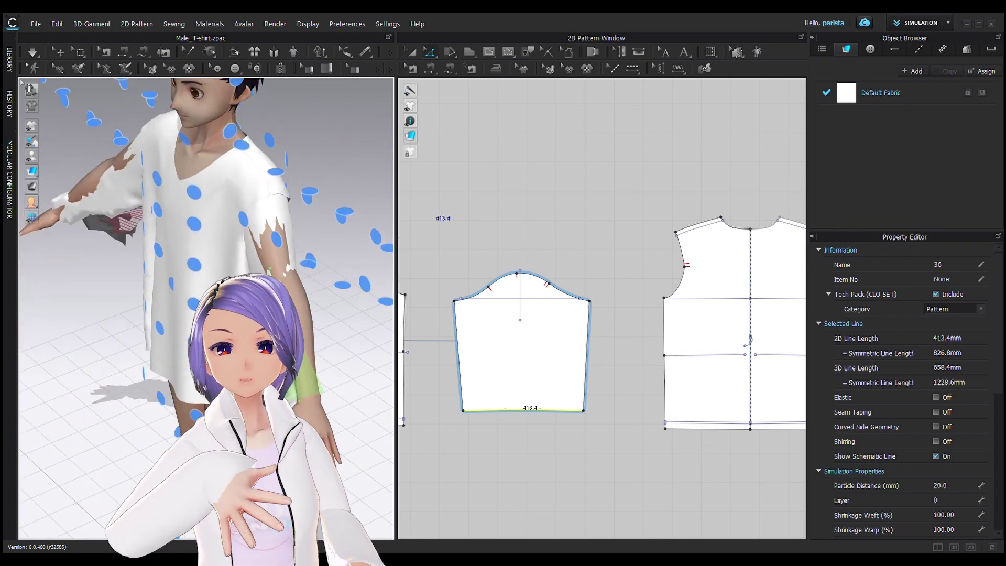
pyautogui.click(142, 244)
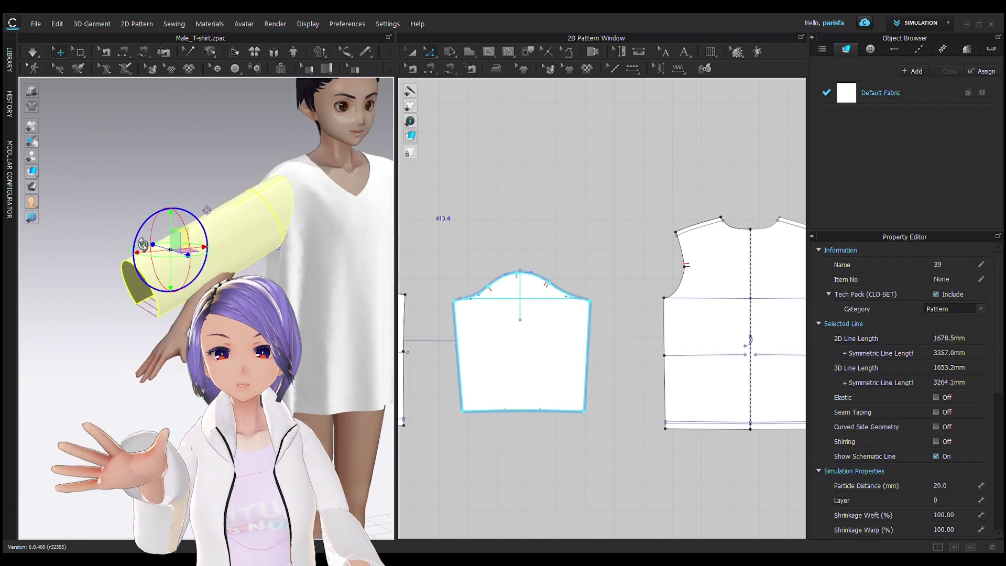
pyautogui.moveTo(221, 245); pyautogui.dragTo(244, 277)
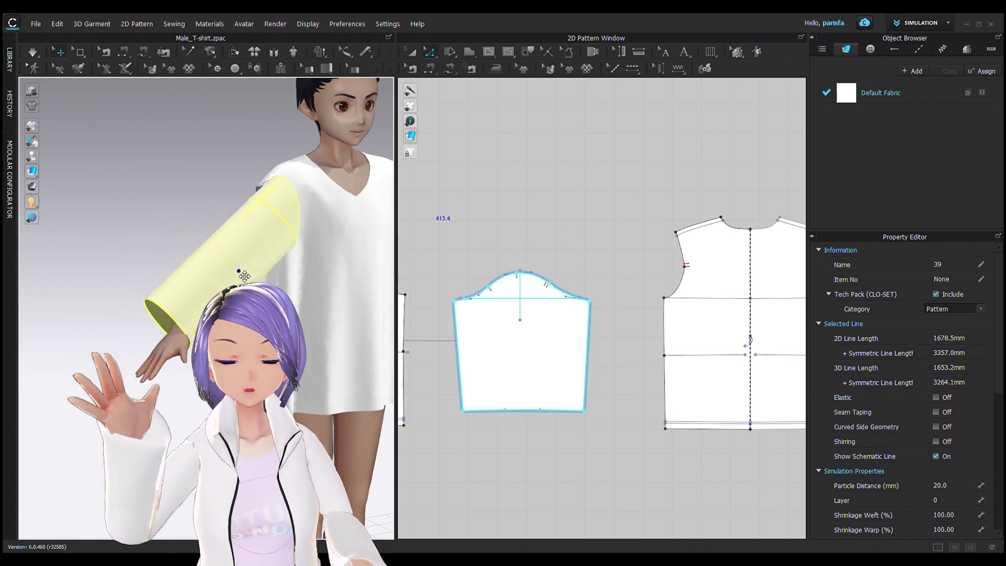
# Simulate the garment so the long sleeves drape on the arms, and check the left sleeve and overall fit
pyautogui.press('space')
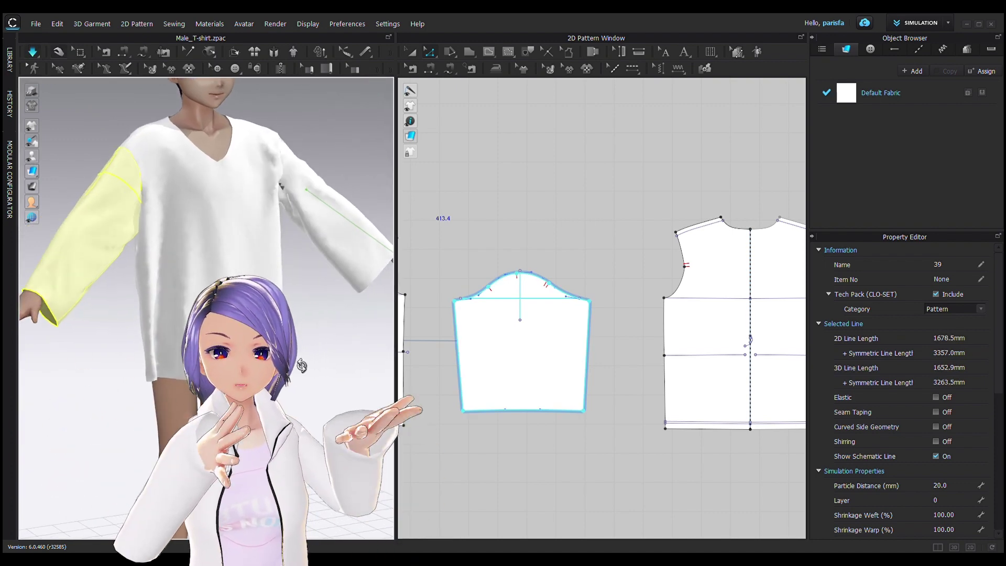
pyautogui.moveTo(302, 365); pyautogui.dragTo(356, 267, button='right')
pyautogui.click(353, 263)
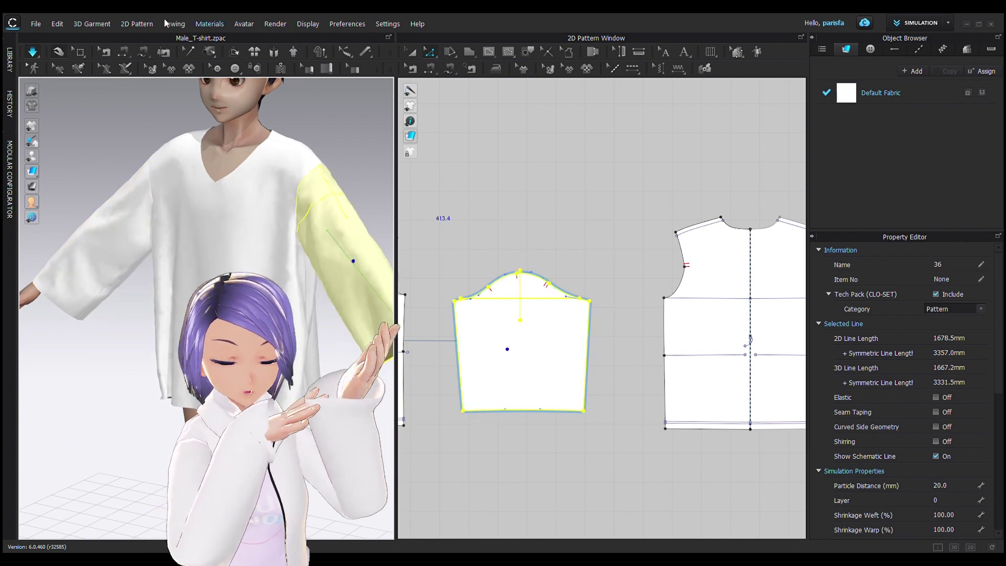
pyautogui.scroll(-4, 365, 370)
pyautogui.click(333, 414)
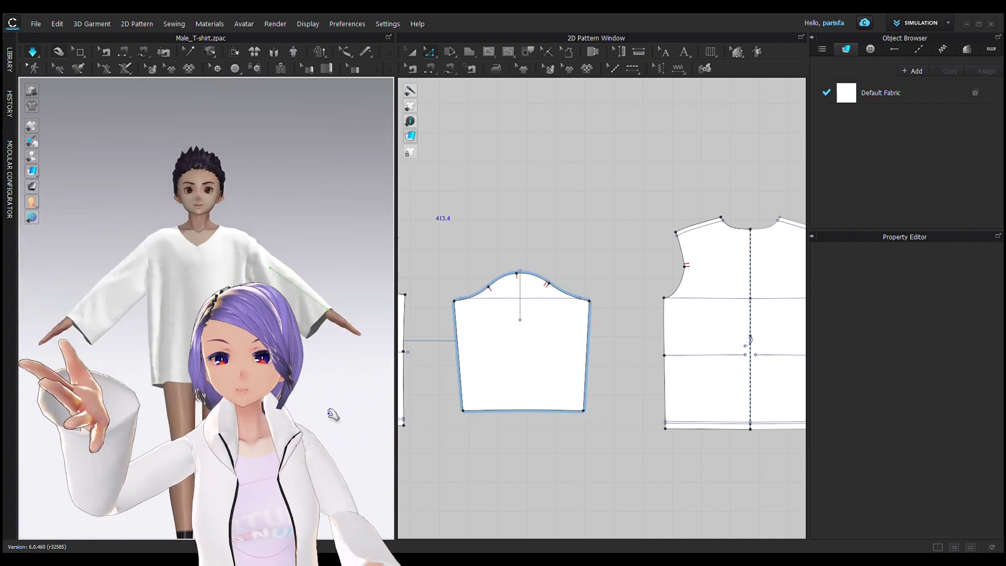
pyautogui.moveTo(332, 414); pyautogui.dragTo(359, 411, button='right')
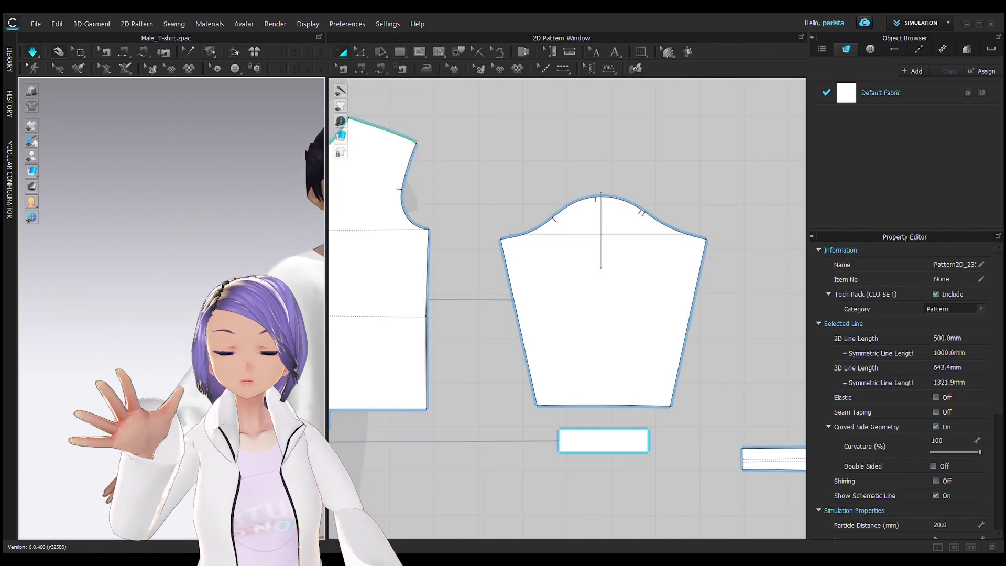
# Examine the tapered left sleeve, its cuff and the round neckline on the simulated garment
pyautogui.moveTo(294, 367); pyautogui.dragTo(53, 209, button='middle')
pyautogui.click(100, 258)
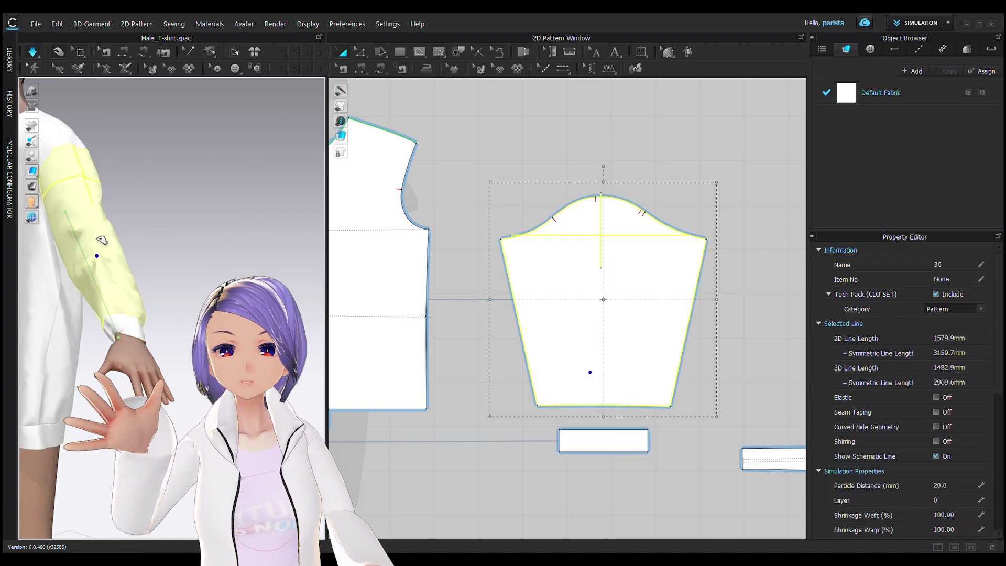
pyautogui.click(126, 329)
pyautogui.click(100, 251)
pyautogui.moveTo(100, 251); pyautogui.dragTo(166, 393, button='right')
pyautogui.click(105, 405)
pyautogui.scroll(-5, 179, 253)
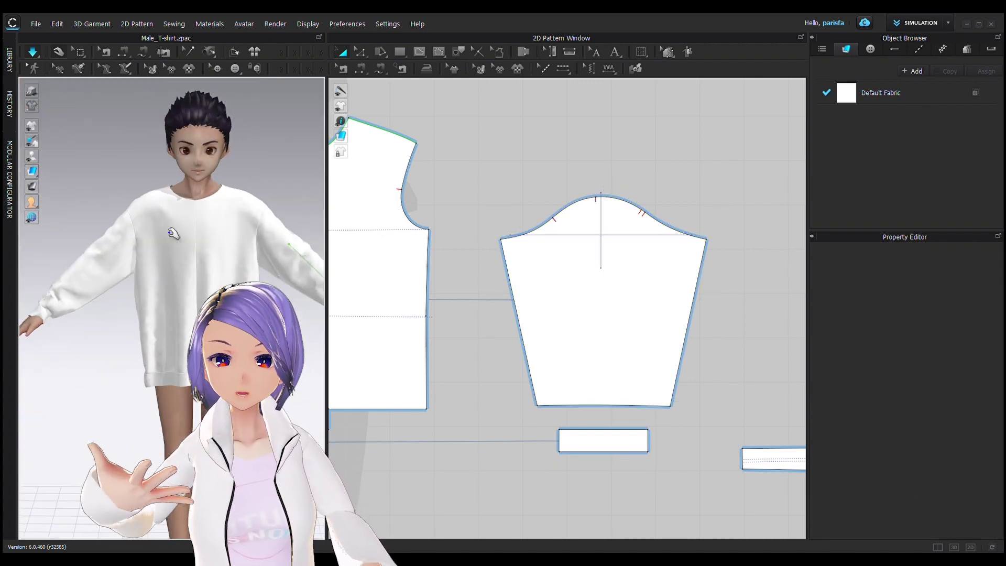
pyautogui.click(224, 187)
pyautogui.click(301, 386)
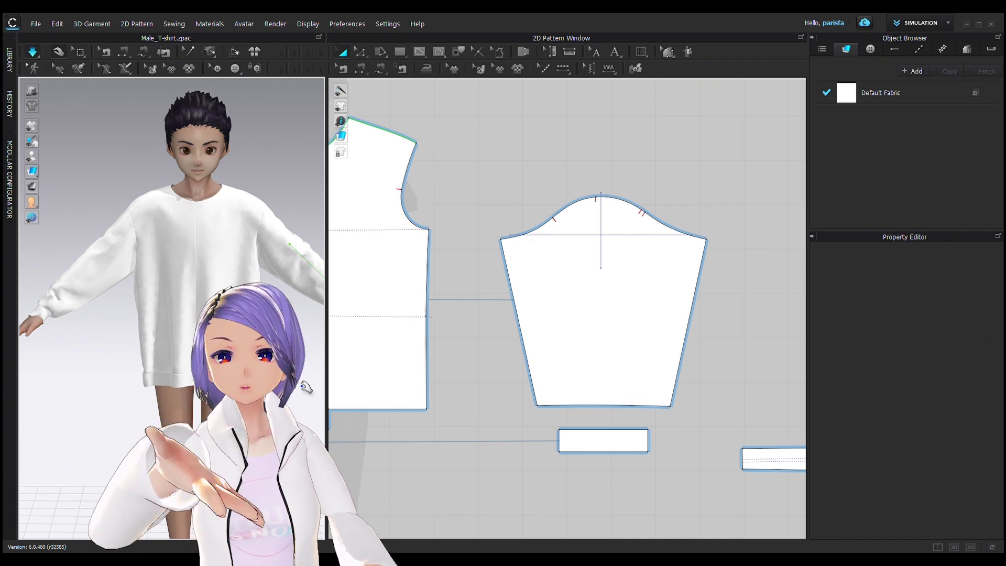
# Widen the 3D garment view and inspect the left sleeve together with the front of the garment
pyautogui.moveTo(332, 357); pyautogui.dragTo(414, 356)
pyautogui.moveTo(357, 369); pyautogui.dragTo(288, 395, button='middle')
pyautogui.scroll(2, 288, 395)
pyautogui.click(309, 294)
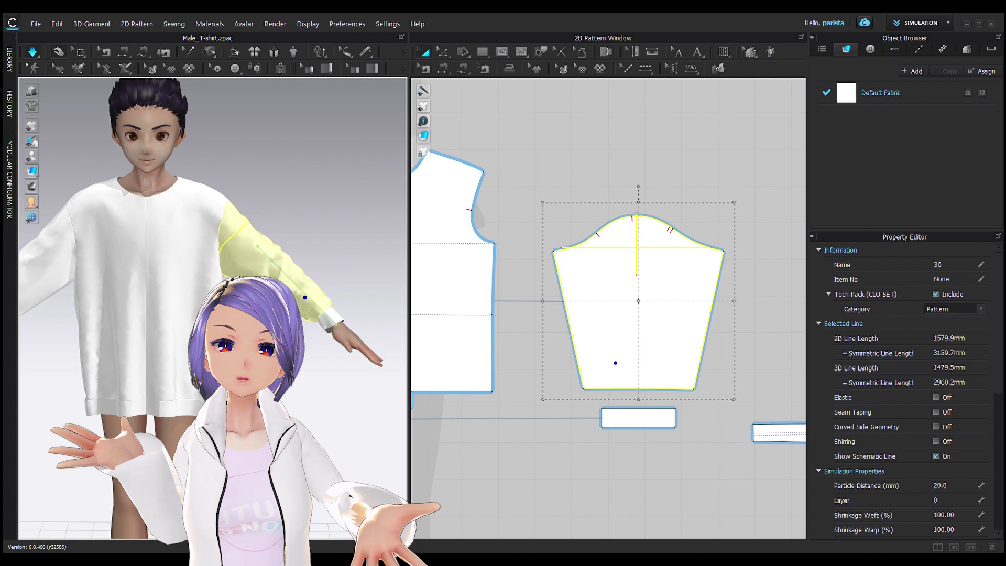
pyautogui.click(366, 419)
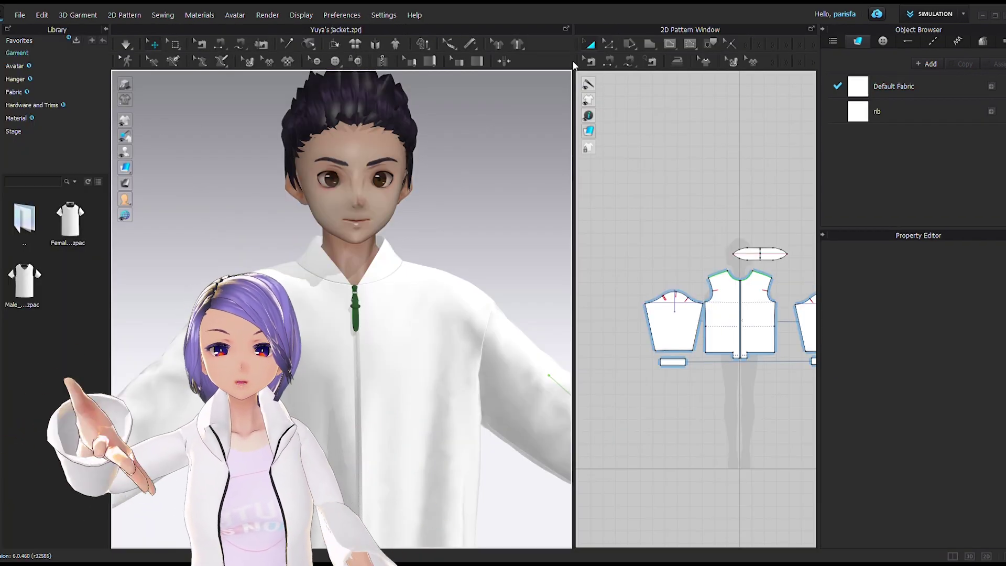
# Select the green zipper slider at the collar and review its stopper, gauge and material properties and its fit
pyautogui.click(356, 314)
pyautogui.scroll(-3, 994, 411)
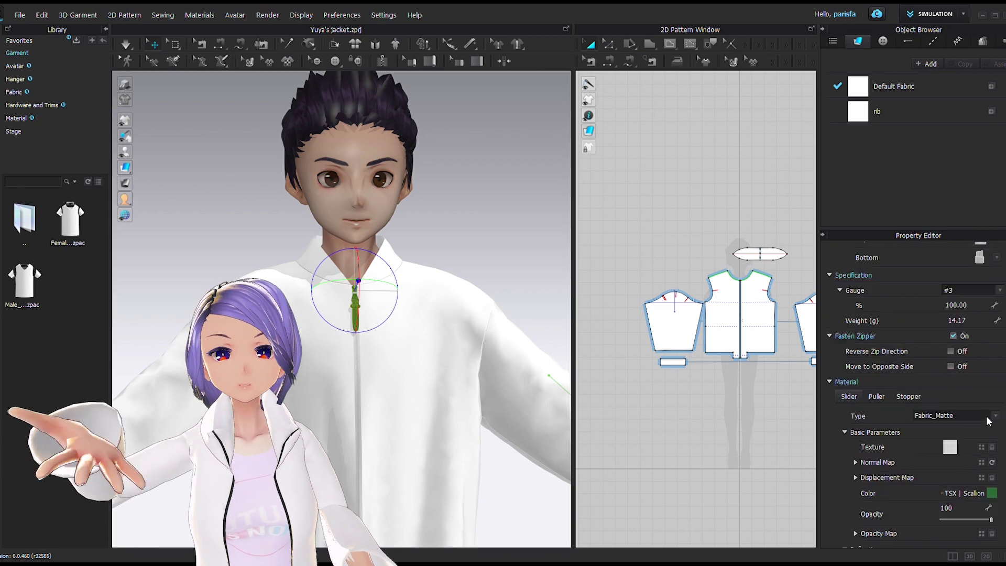
pyautogui.scroll(3, 994, 411)
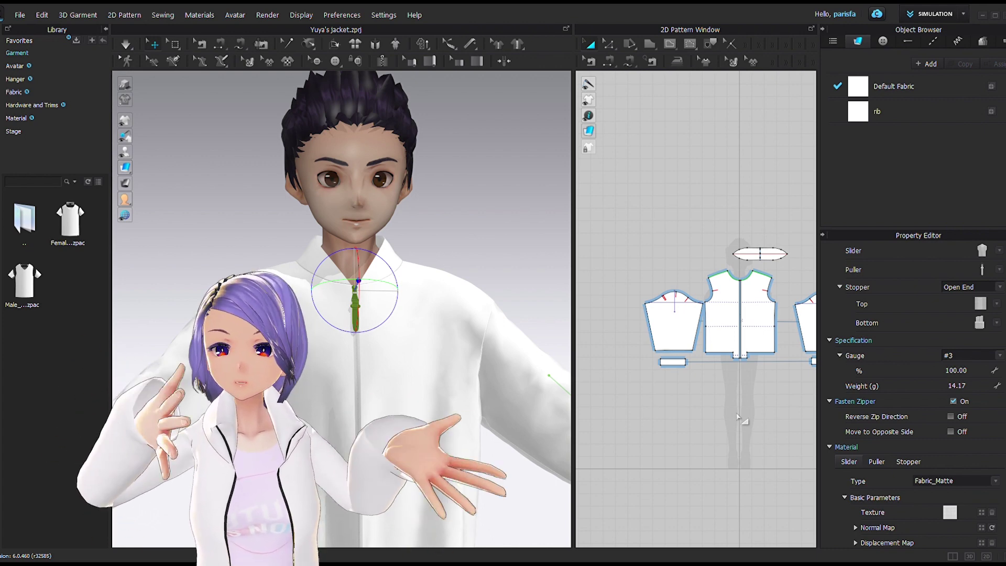
pyautogui.scroll(4, 501, 129)
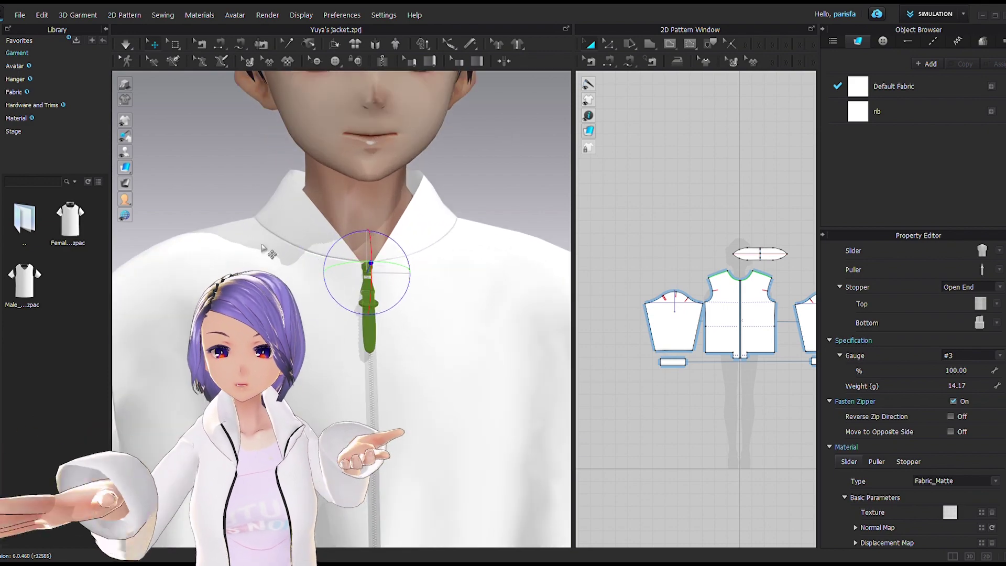
pyautogui.moveTo(230, 263); pyautogui.dragTo(259, 225, button='middle')
pyautogui.scroll(-2, 580, 248)
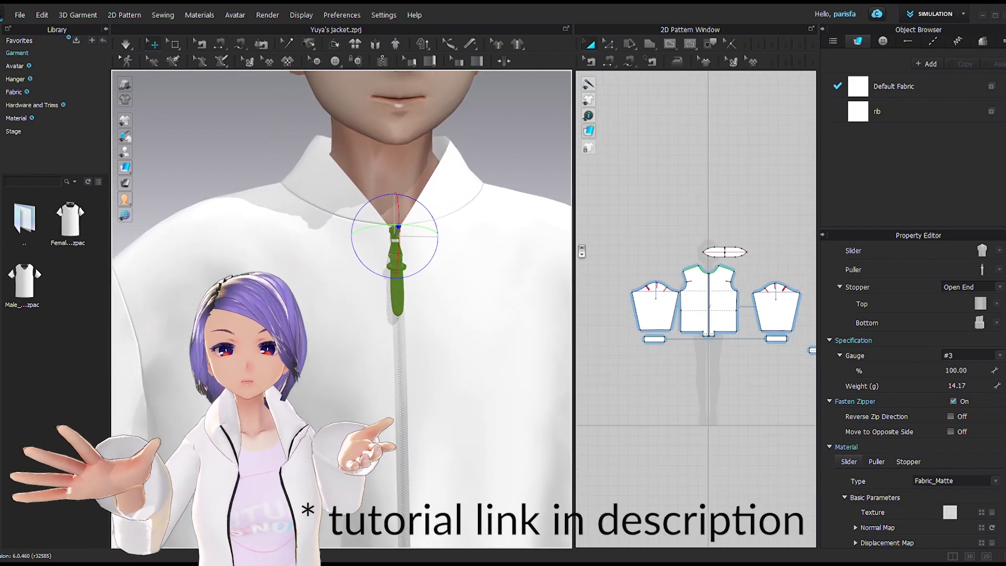
# Widen the 2D pattern view around the front panel's shoulder and simulate the jacket with the slanted slot's zipper
pyautogui.moveTo(574, 251); pyautogui.dragTo(341, 250)
pyautogui.scroll(5, 482, 220)
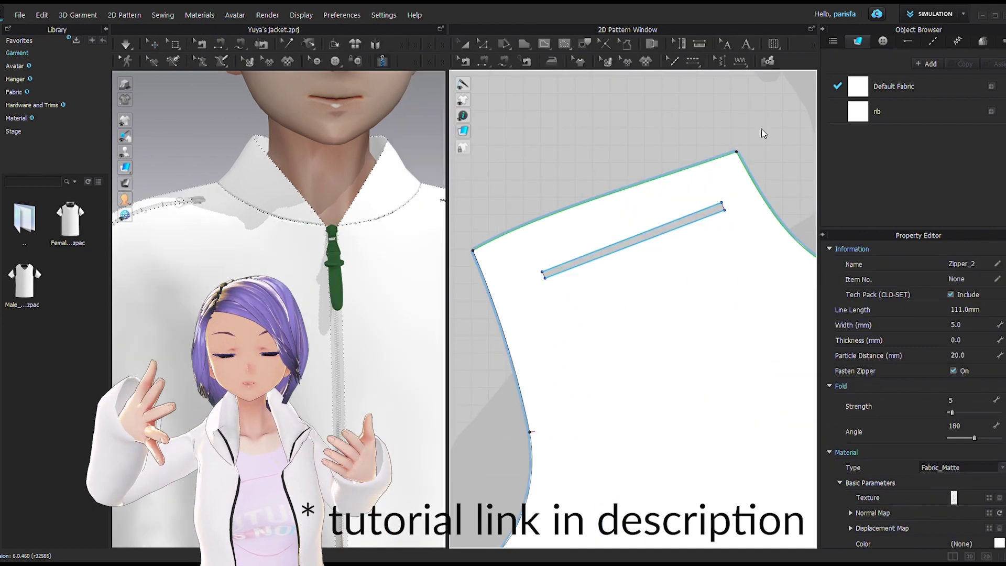
pyautogui.click(125, 46)
pyautogui.scroll(-5, 384, 272)
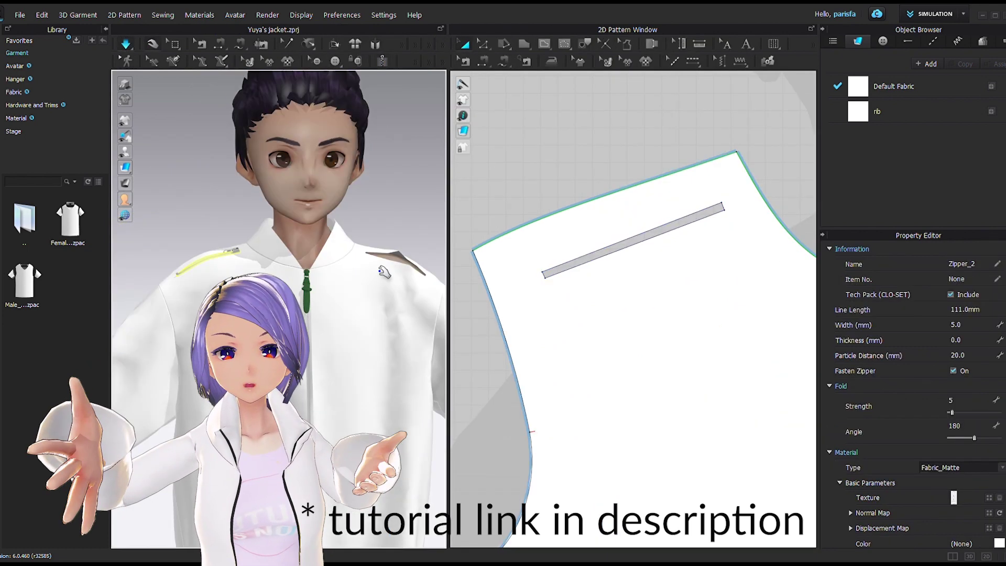
# Zip the slanted slot on the opposite front panel and inspect the zippers on both shoulders
pyautogui.moveTo(707, 160); pyautogui.dragTo(463, 189, button='middle')
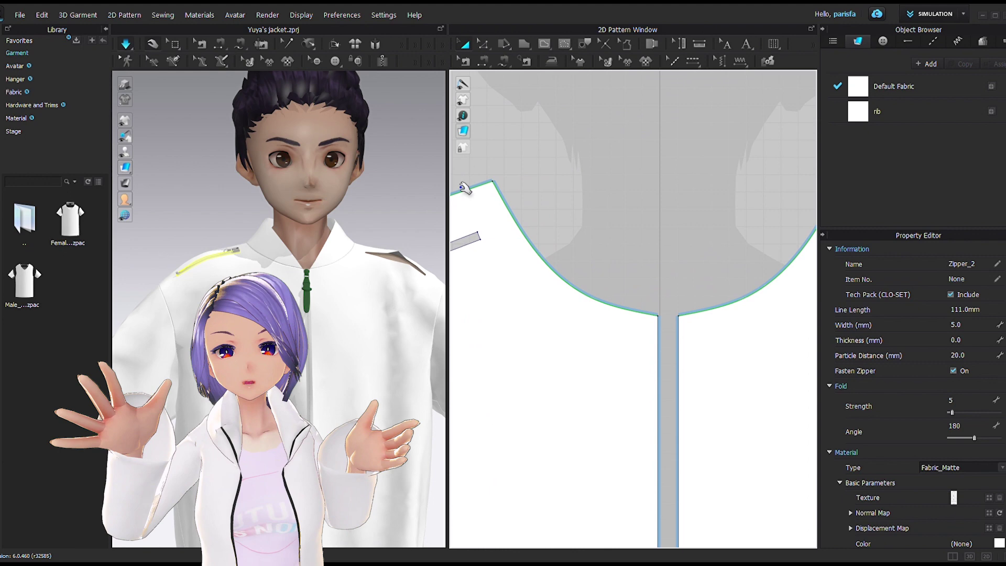
pyautogui.moveTo(807, 242); pyautogui.dragTo(585, 261, button='middle')
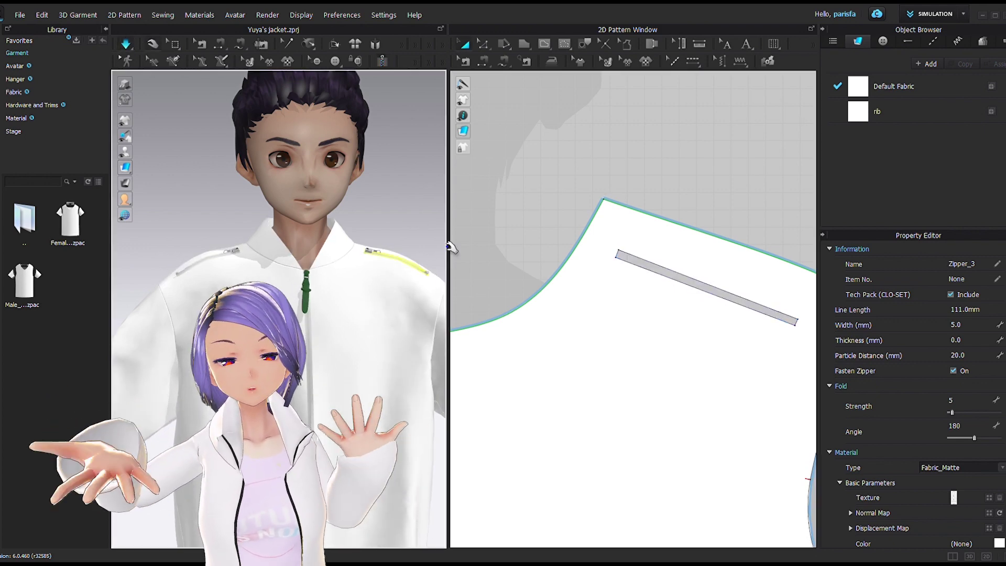
pyautogui.moveTo(448, 246); pyautogui.dragTo(405, 246, button='right')
pyautogui.scroll(3, 406, 246)
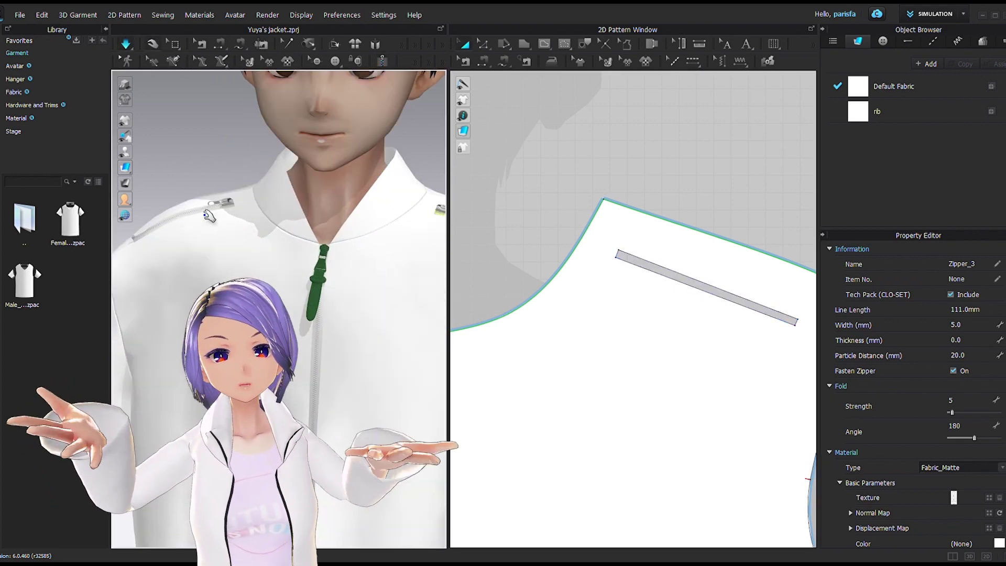
pyautogui.click(209, 215)
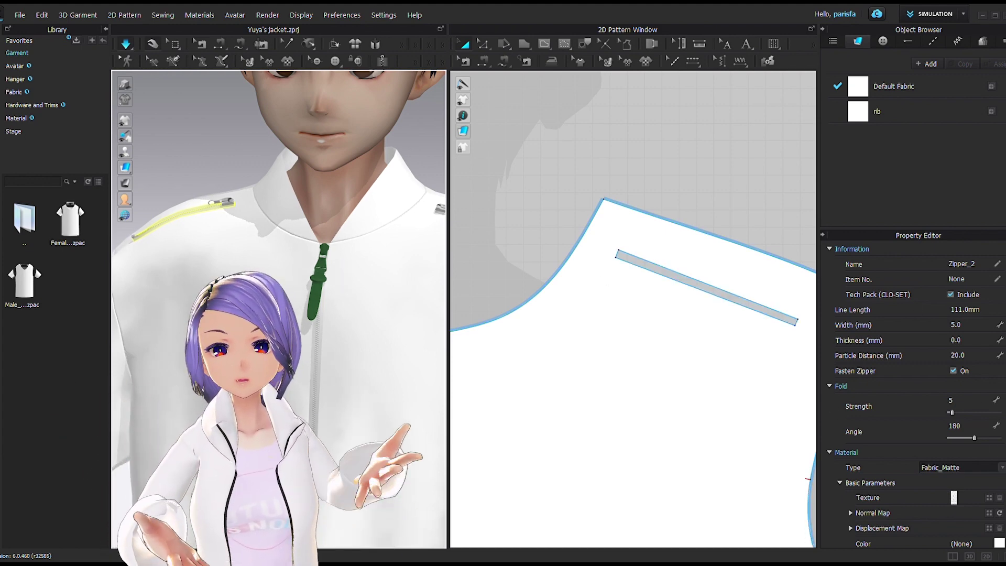
pyautogui.scroll(-3, 911, 393)
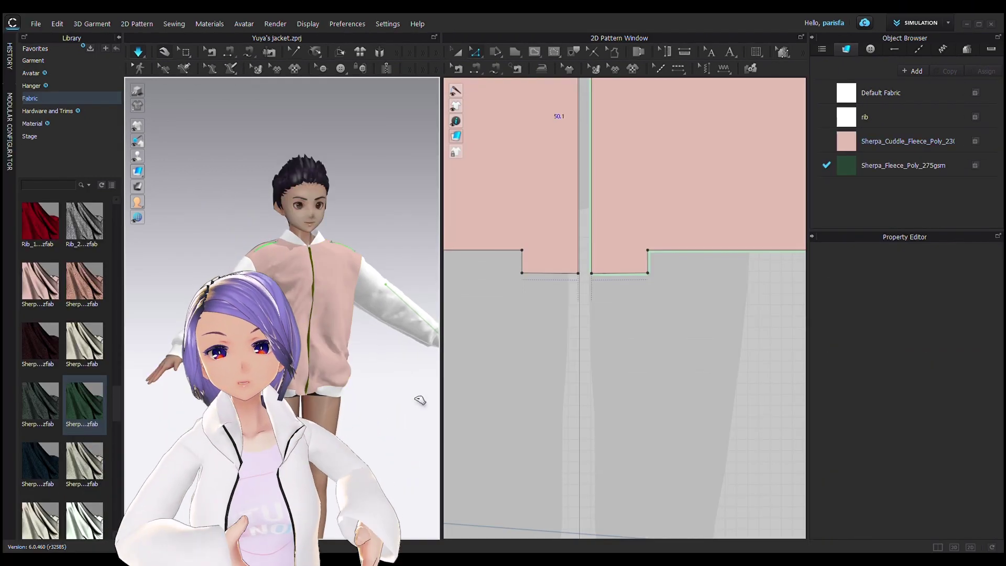
# Strengthen the pink fleece front panel on the avatar's left side
pyautogui.scroll(5, 382, 382)
pyautogui.moveTo(400, 367); pyautogui.dragTo(283, 261, button='middle')
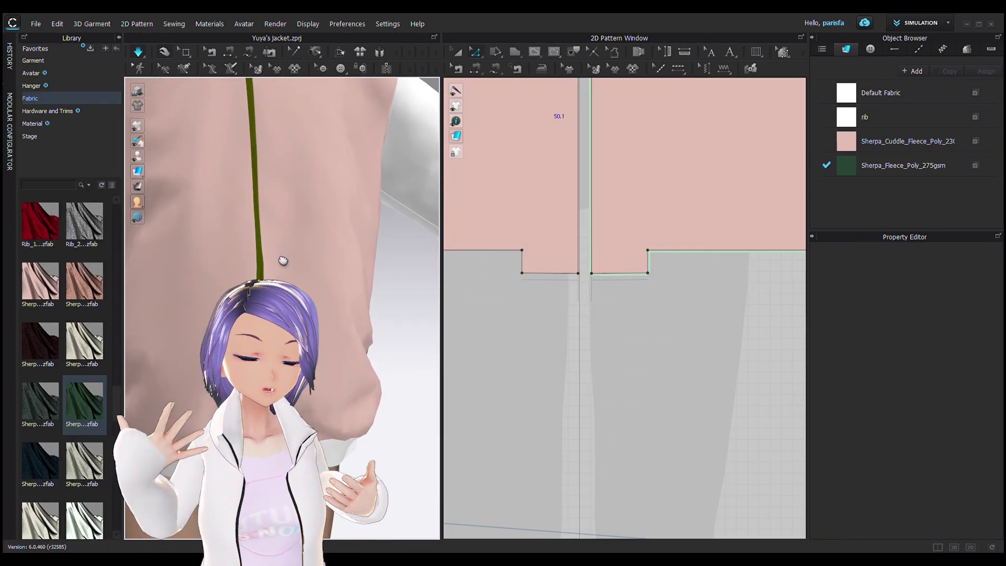
pyautogui.moveTo(435, 348); pyautogui.dragTo(378, 380, button='right')
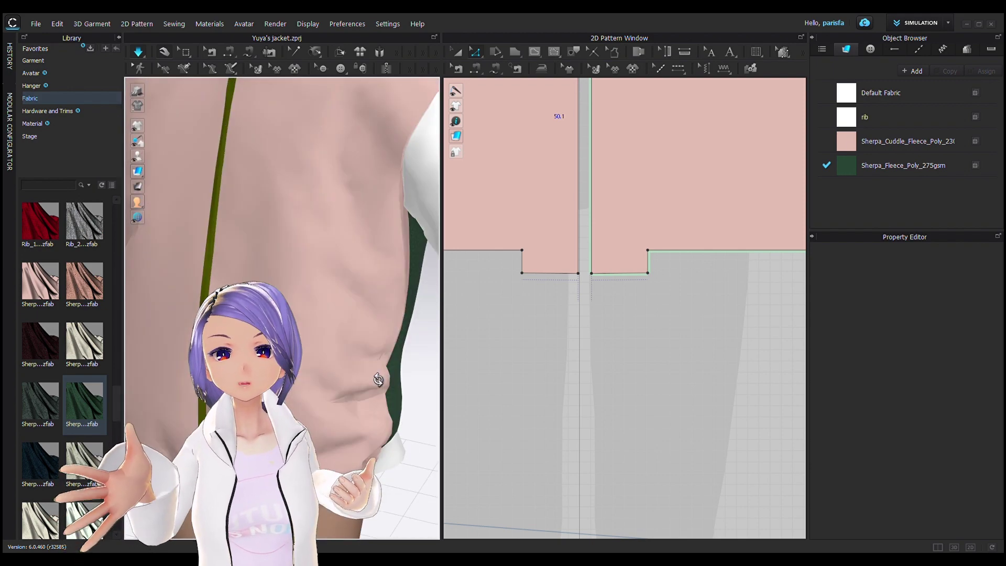
pyautogui.click(377, 380)
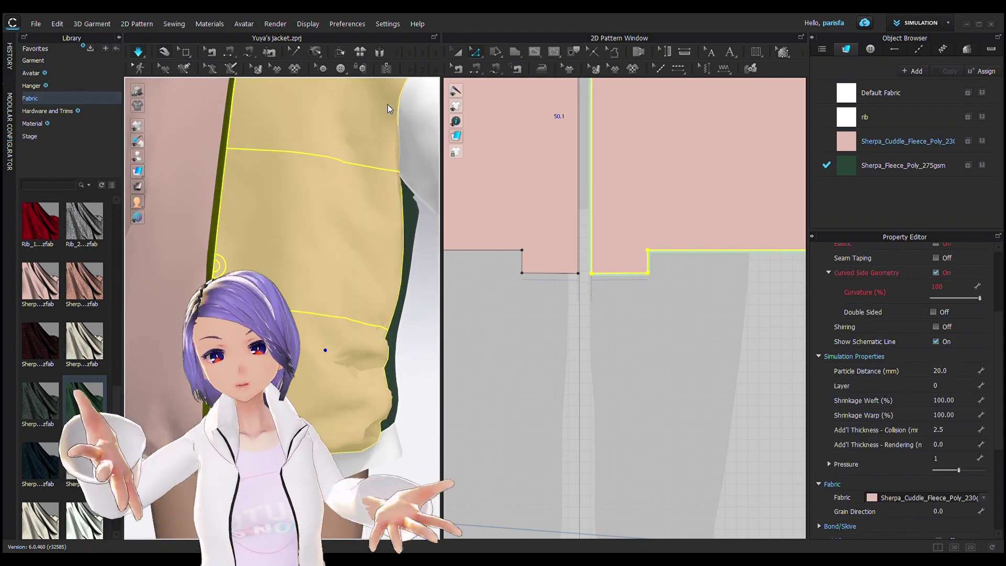
pyautogui.click(391, 457)
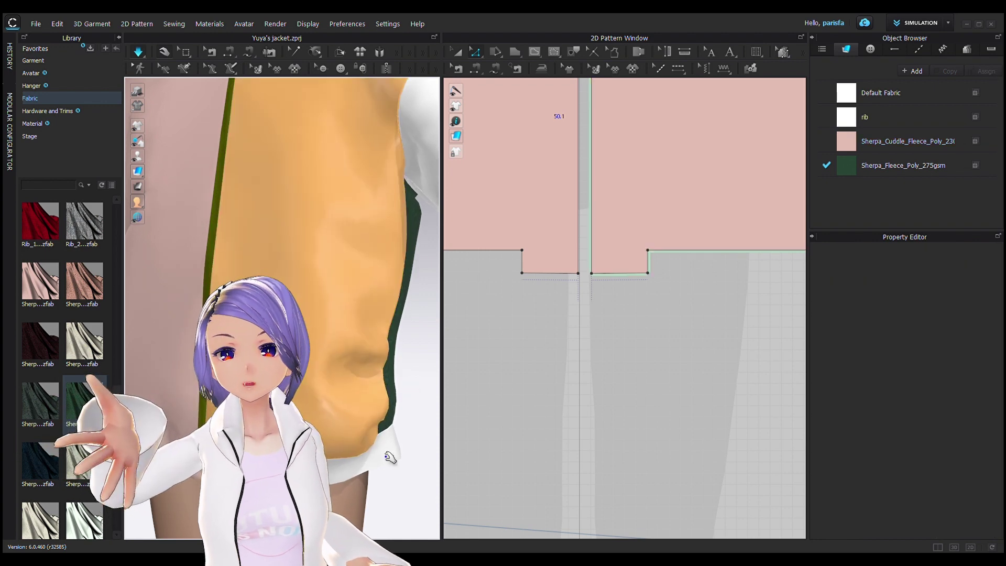
# Strengthen the front panel on the avatar's right side and review the jacket's whole front
pyautogui.moveTo(390, 458); pyautogui.dragTo(386, 399, button='right')
pyautogui.click(329, 216)
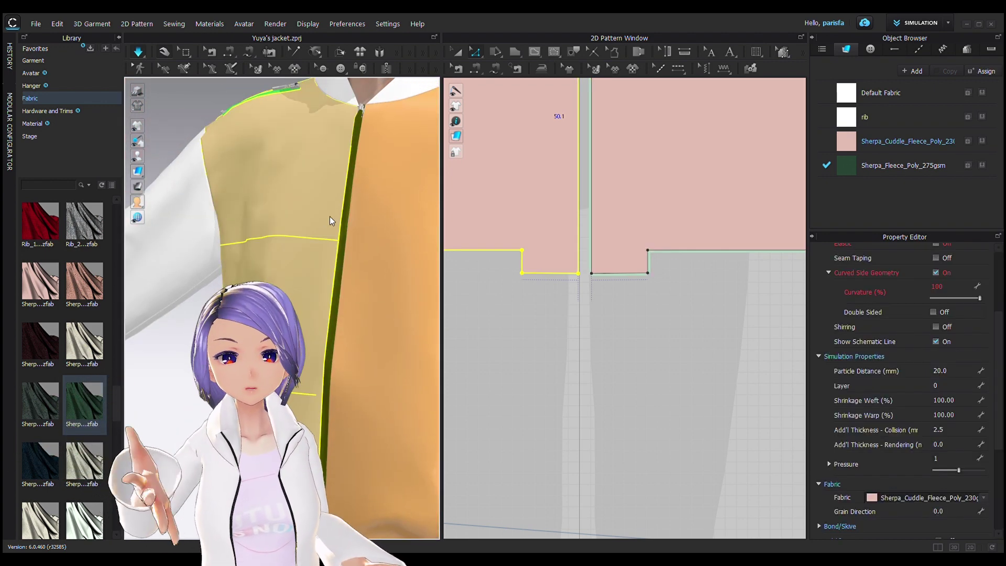
pyautogui.click(180, 421)
pyautogui.moveTo(180, 421); pyautogui.dragTo(204, 419, button='right')
pyautogui.scroll(-3, 204, 419)
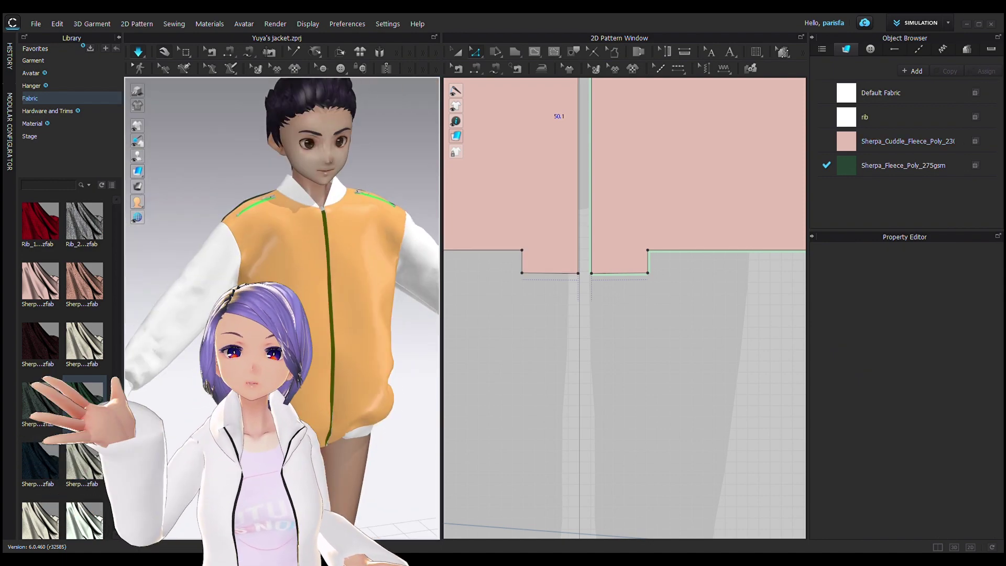
pyautogui.moveTo(382, 388); pyautogui.dragTo(438, 386, button='right')
pyautogui.click(368, 384)
pyautogui.click(414, 386)
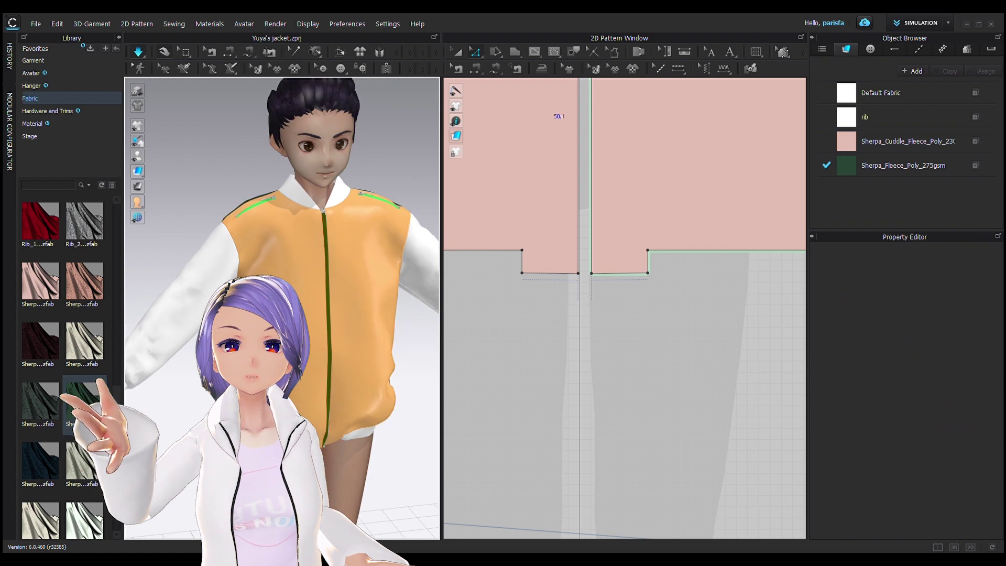
# Select the rib collar and examine its simulation properties and how it sits on the jacket
pyautogui.click(340, 200)
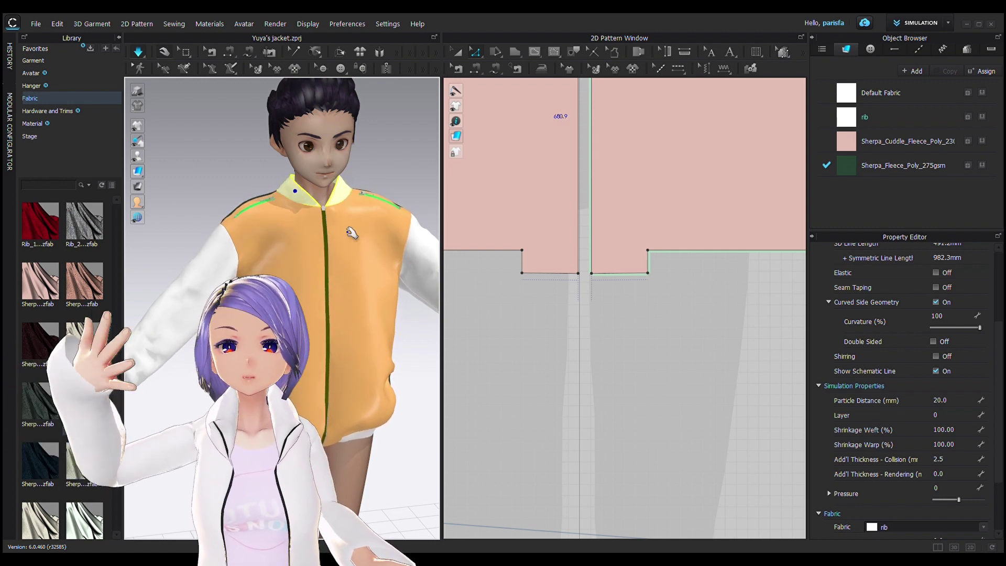
pyautogui.moveTo(387, 263); pyautogui.dragTo(295, 324, button='right')
pyautogui.scroll(3, 295, 325)
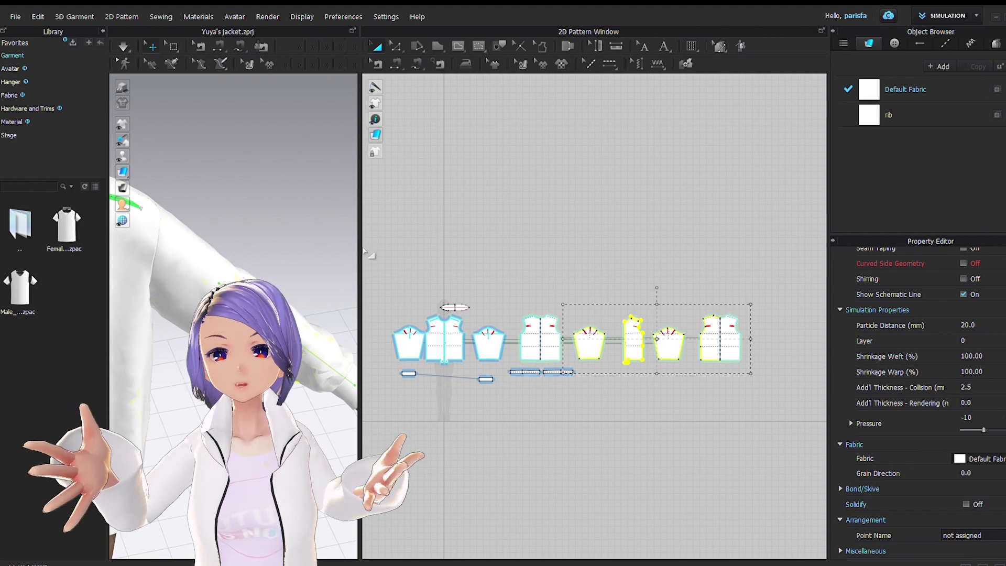
# Widen the 3D garment view, simulate the double-layered jacket and inspect its puffiness from the front
pyautogui.moveTo(366, 253); pyautogui.dragTo(442, 247)
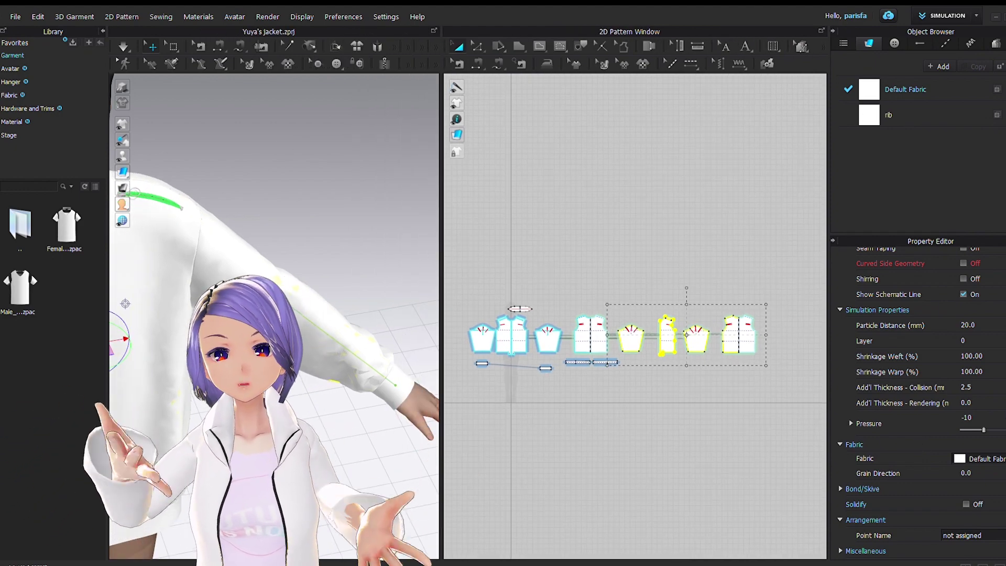
pyautogui.moveTo(199, 276); pyautogui.dragTo(392, 254, button='right')
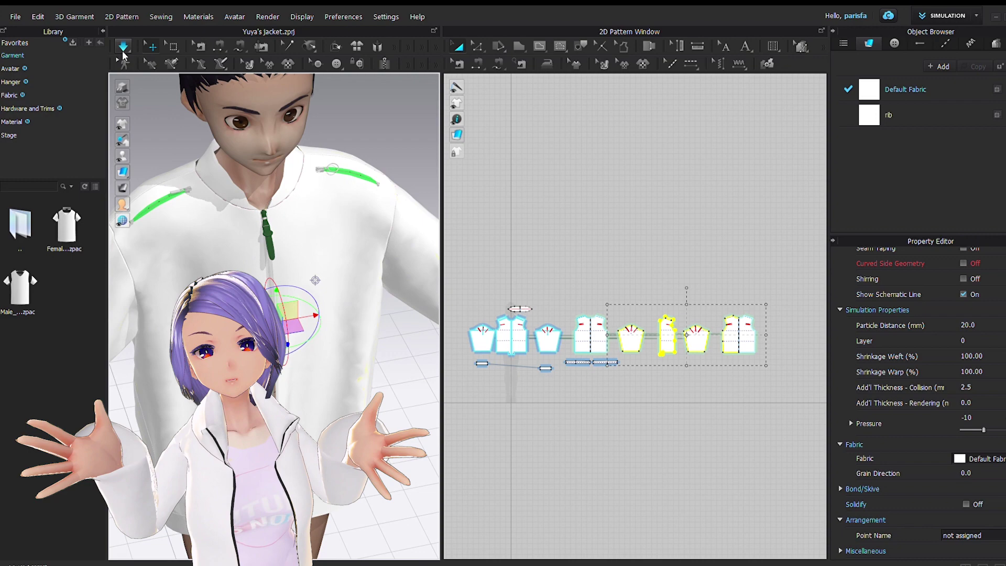
pyautogui.click(396, 325)
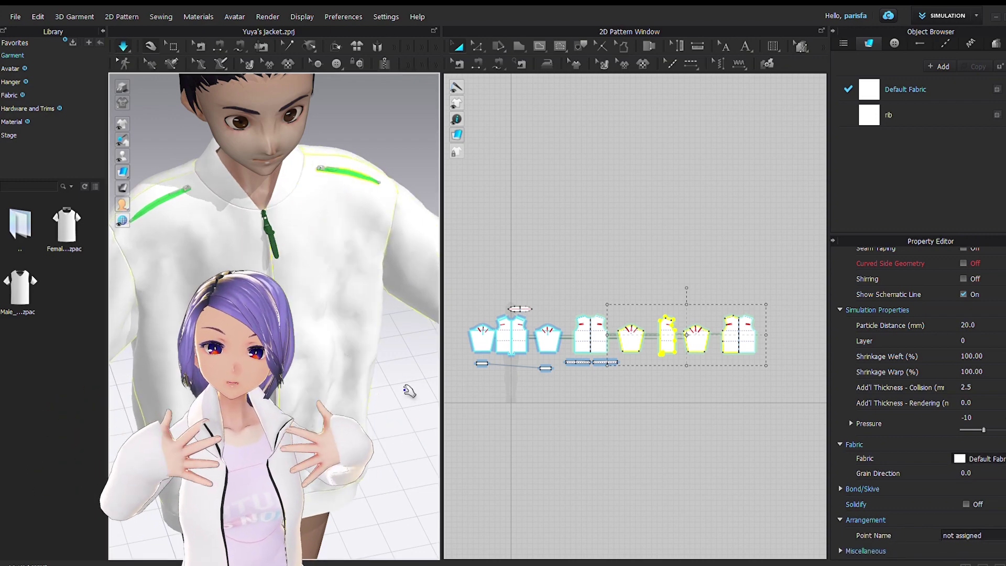
pyautogui.moveTo(417, 365); pyautogui.dragTo(393, 299, button='right')
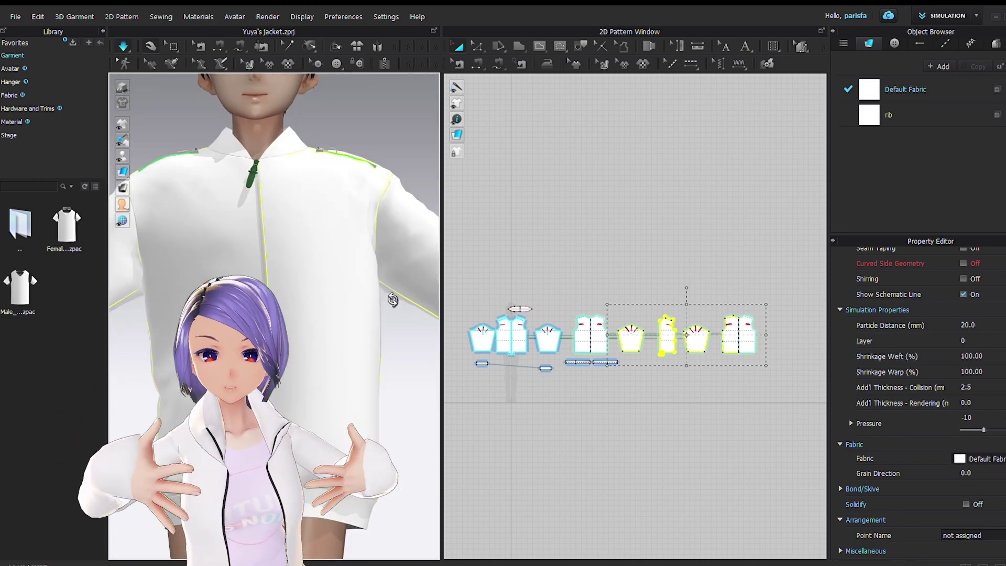
pyautogui.scroll(-4, 369, 321)
pyautogui.scroll(-5, 369, 321)
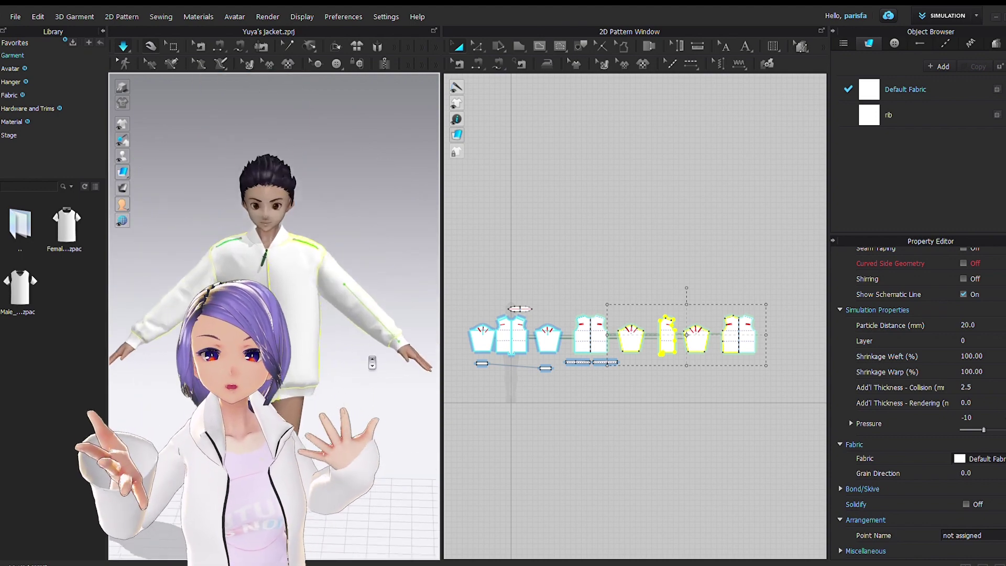
pyautogui.scroll(4, 373, 362)
# Compare the pressure settings and shape of the left and right outer front panels
pyautogui.click(301, 359)
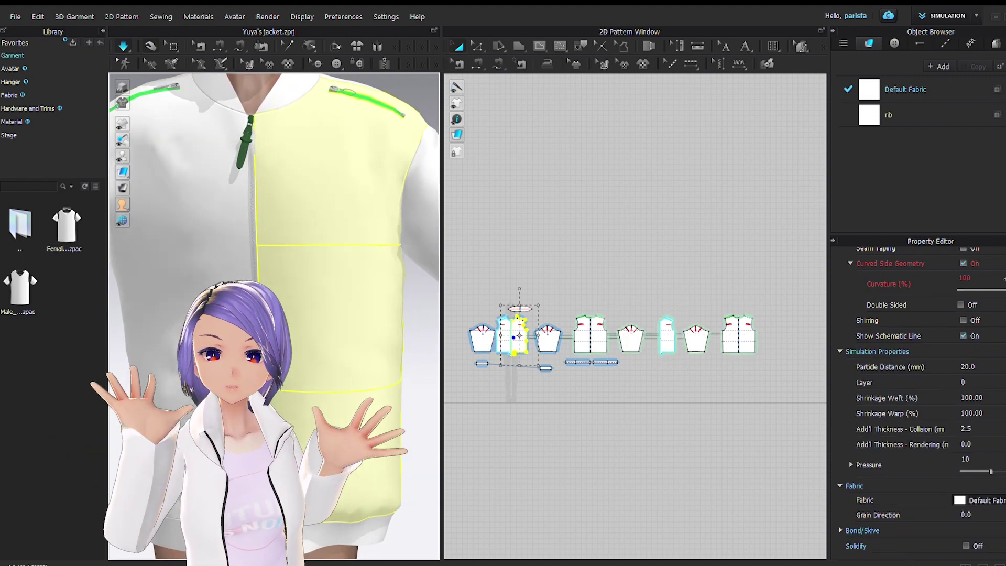
pyautogui.click(180, 315)
pyautogui.scroll(4, 308, 262)
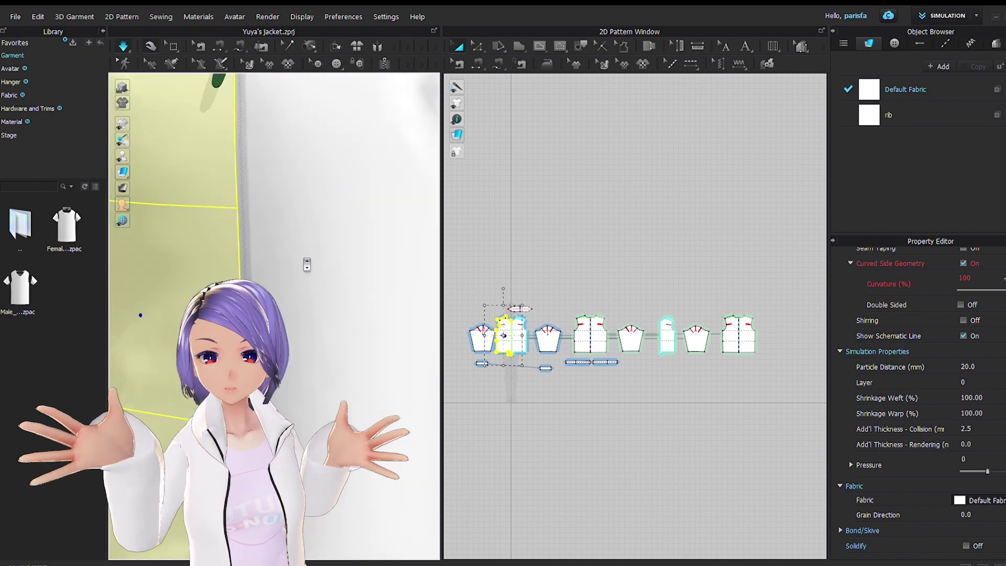
pyautogui.scroll(-4, 307, 262)
pyautogui.scroll(-5, 319, 269)
pyautogui.click(393, 390)
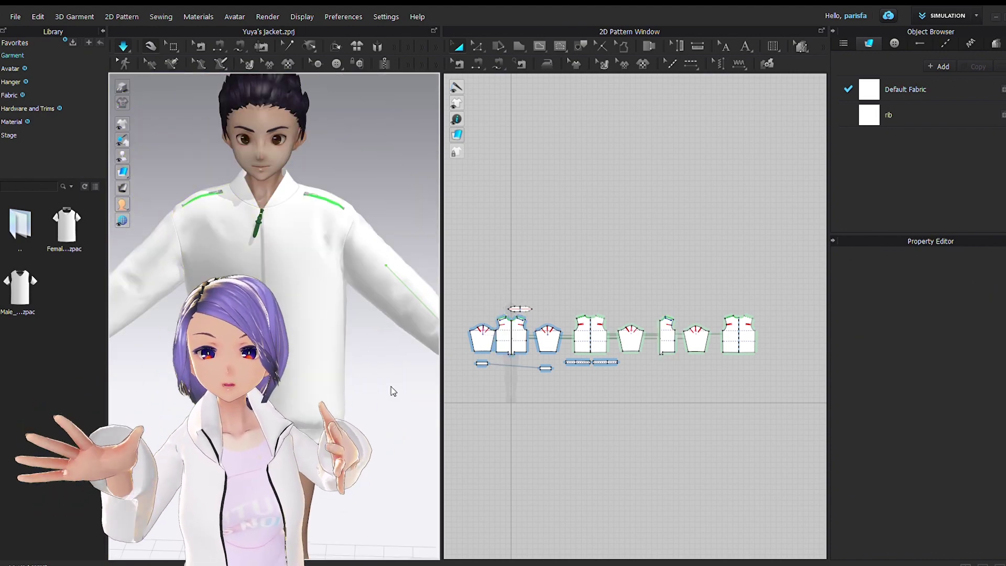
# Set the pressure of the outer back panel to 5
pyautogui.moveTo(390, 396); pyautogui.dragTo(231, 413, button='right')
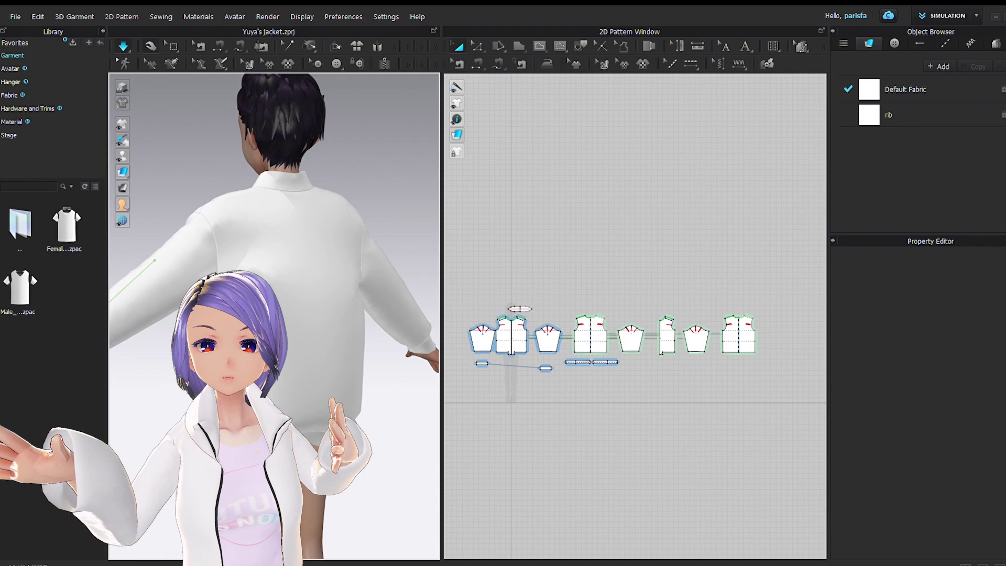
pyautogui.click(259, 324)
pyautogui.moveTo(259, 325); pyautogui.dragTo(304, 335, button='right')
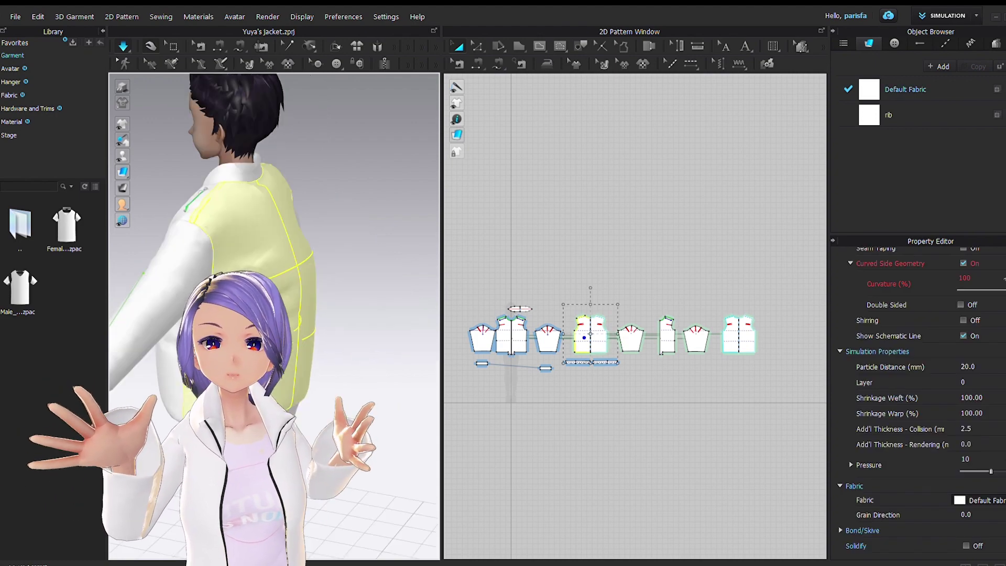
pyautogui.press('2')
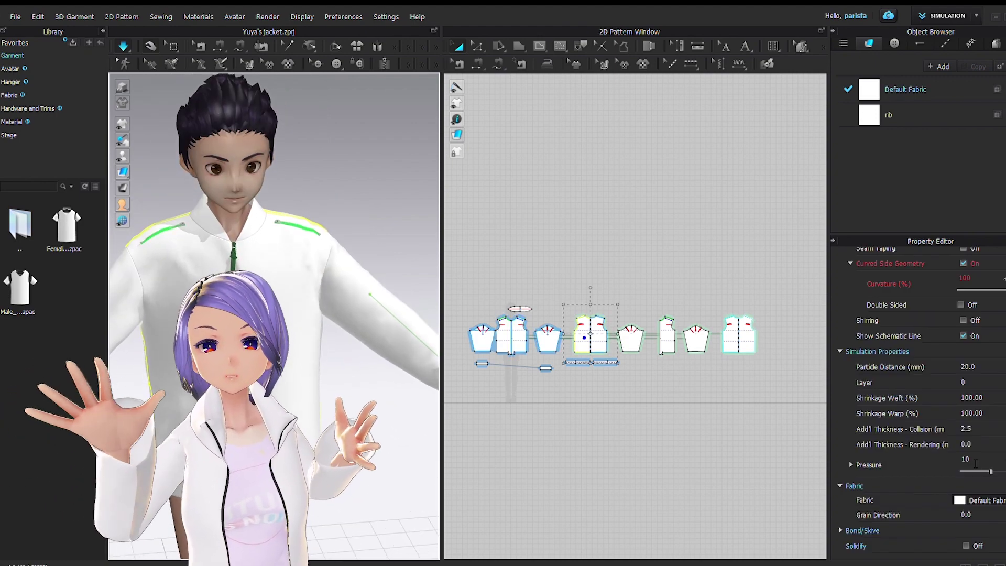
pyautogui.click(975, 462)
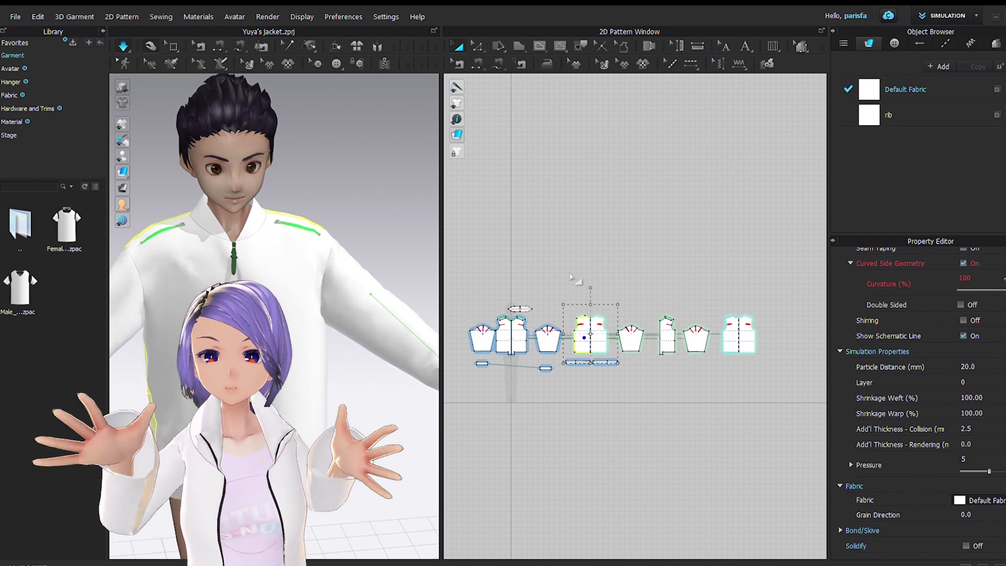
pyautogui.click(742, 440)
pyautogui.click(518, 334)
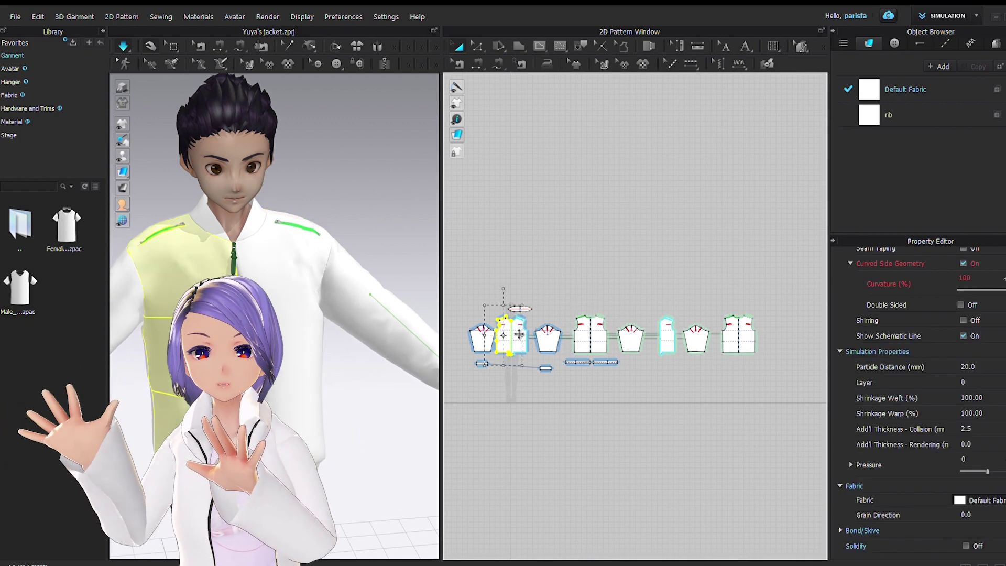
pyautogui.click(468, 281)
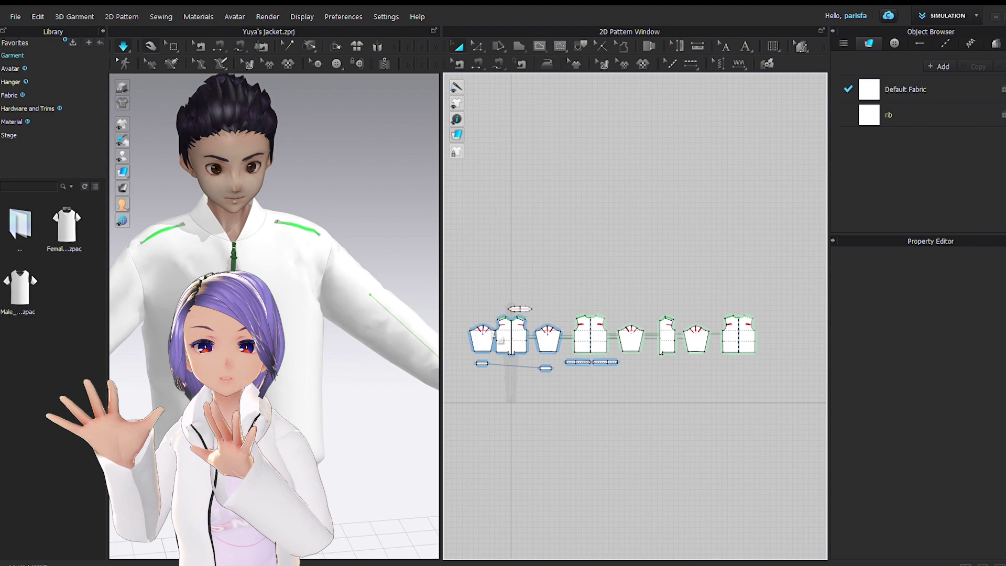
pyautogui.moveTo(621, 375); pyautogui.dragTo(622, 376)
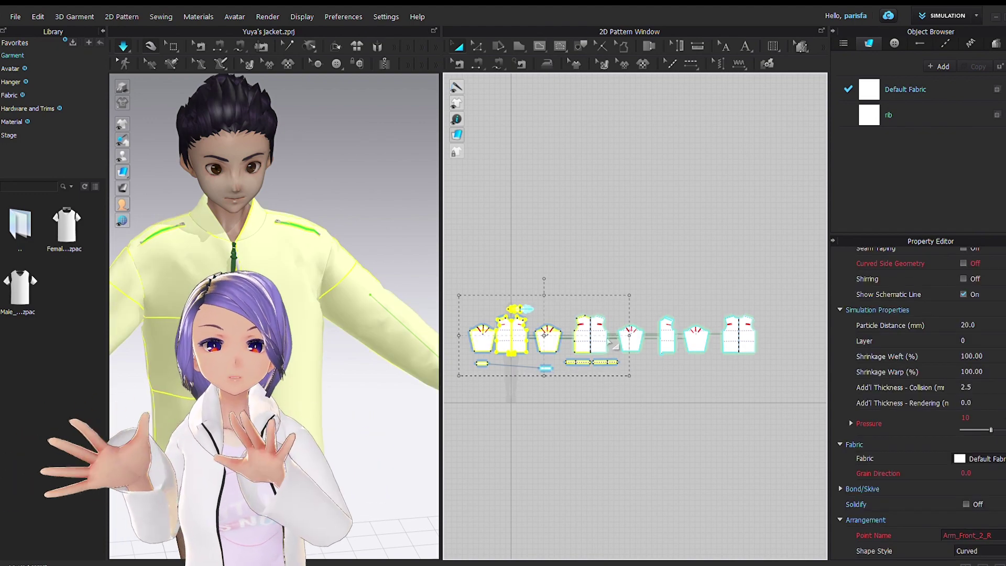
pyautogui.click(644, 428)
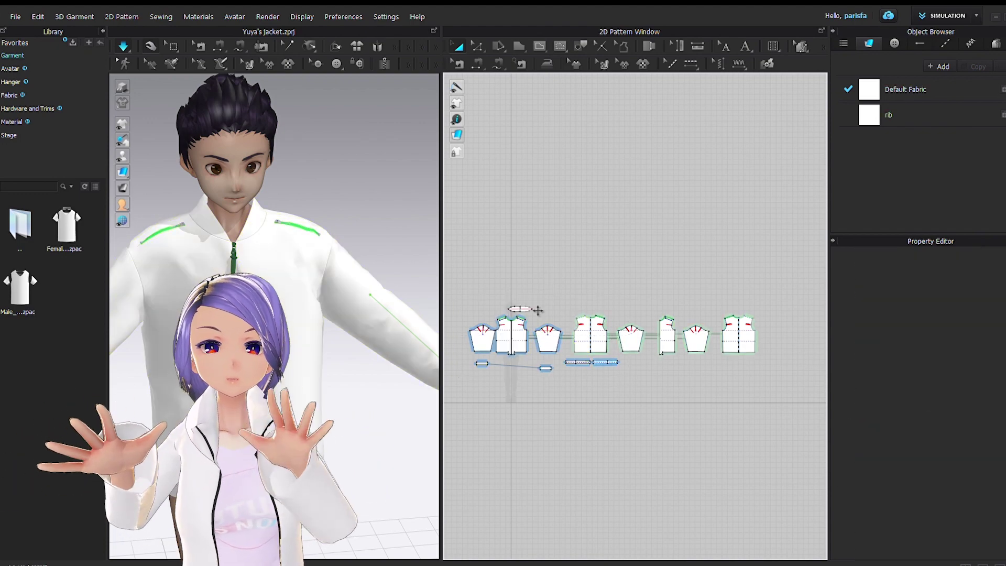
# Set the pressure to 5 on the outer left front, sleeve and back panels, and to -5 on their duplicated layer
pyautogui.click(488, 343)
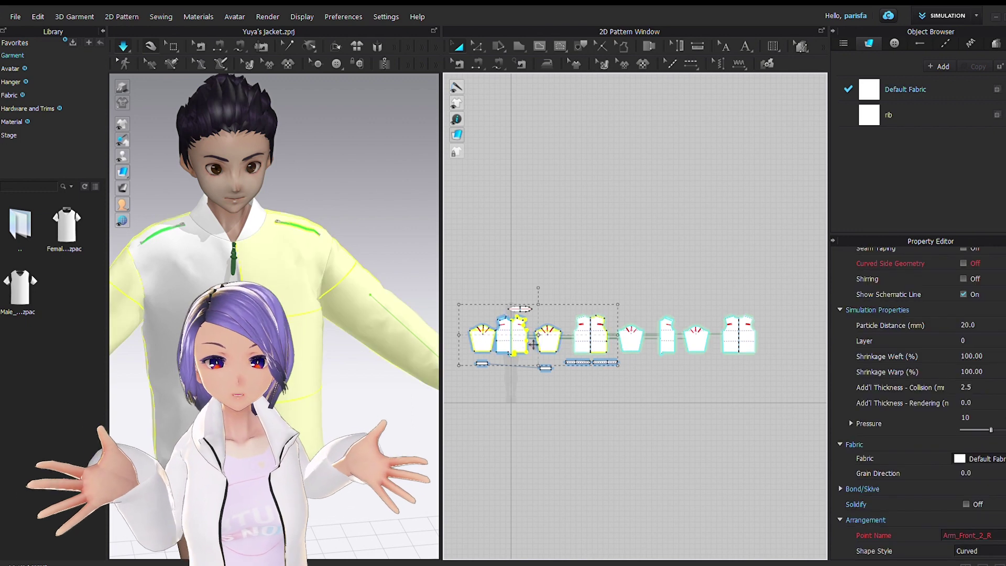
pyautogui.click(969, 419)
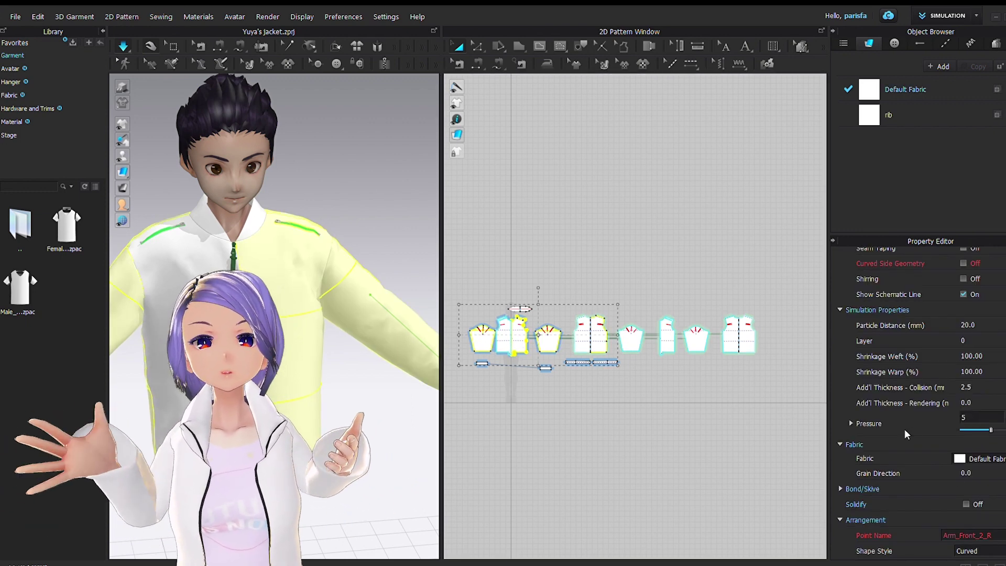
pyautogui.click(681, 346)
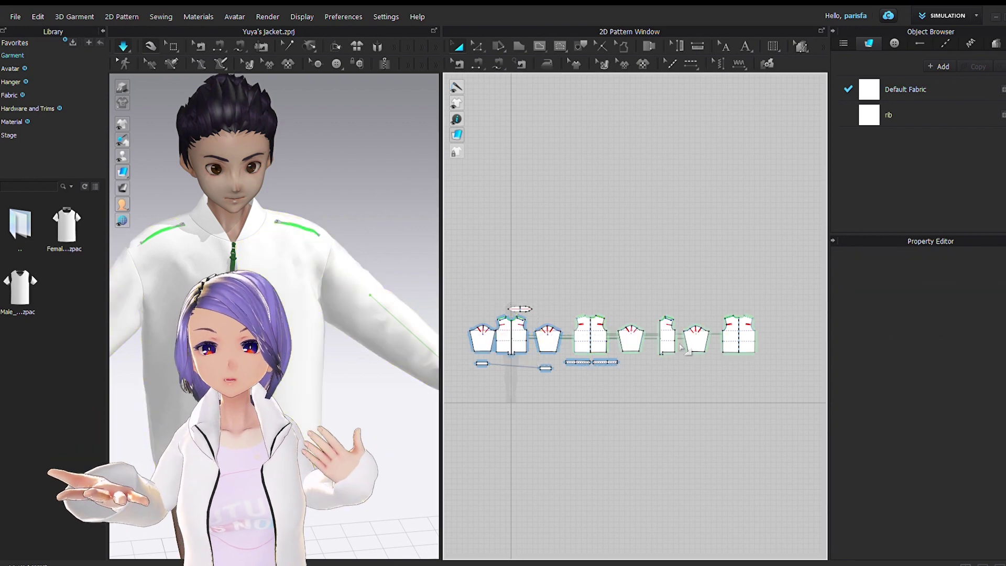
pyautogui.click(706, 353)
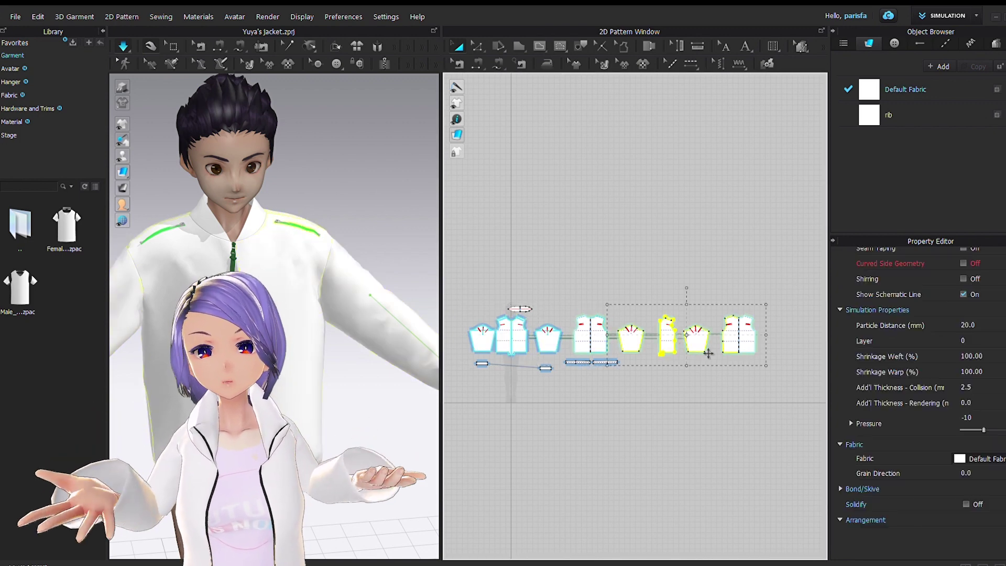
pyautogui.click(974, 418)
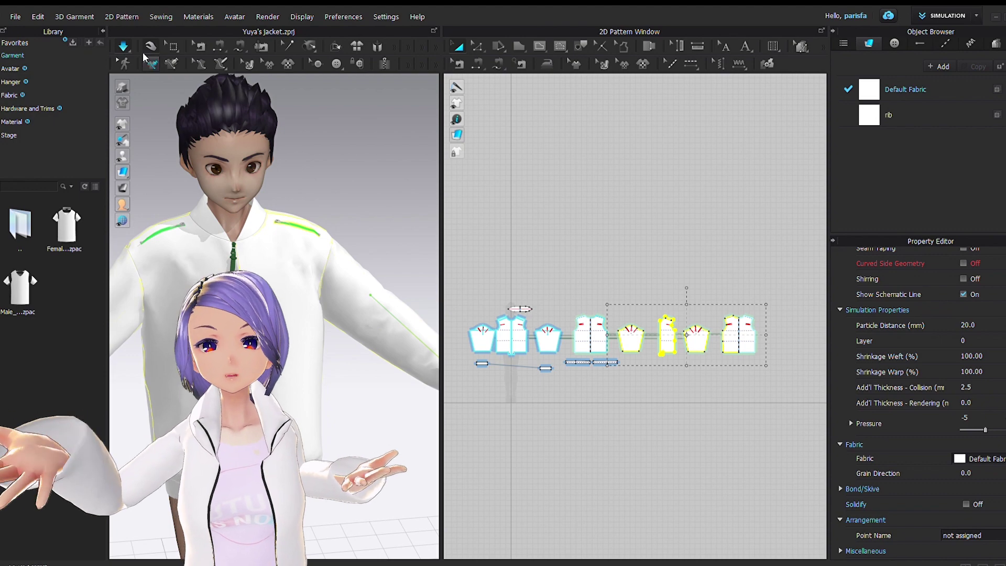
# Simulate the jacket with the opposing layer pressures and inspect its overall shape from several angles
pyautogui.click(126, 48)
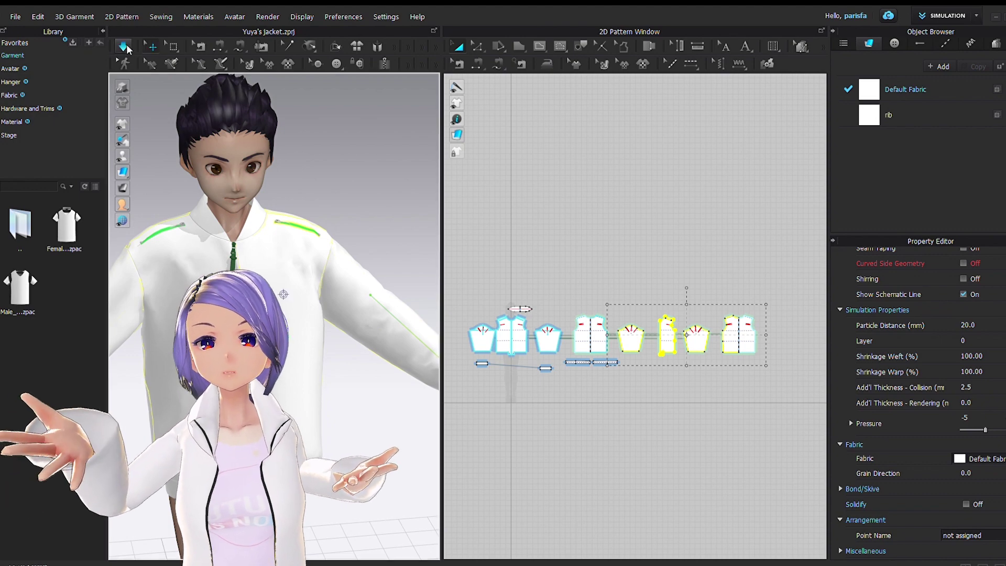
pyautogui.click(362, 161)
pyautogui.scroll(-2, 381, 246)
pyautogui.scroll(5, 381, 242)
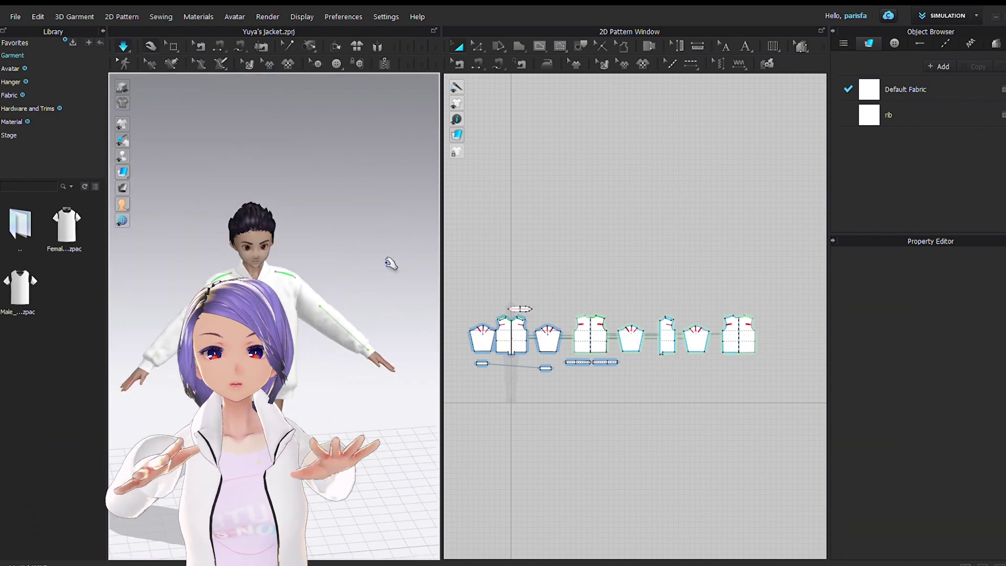
pyautogui.moveTo(391, 263); pyautogui.dragTo(311, 265, button='right')
pyautogui.moveTo(220, 271); pyautogui.dragTo(362, 277, button='right')
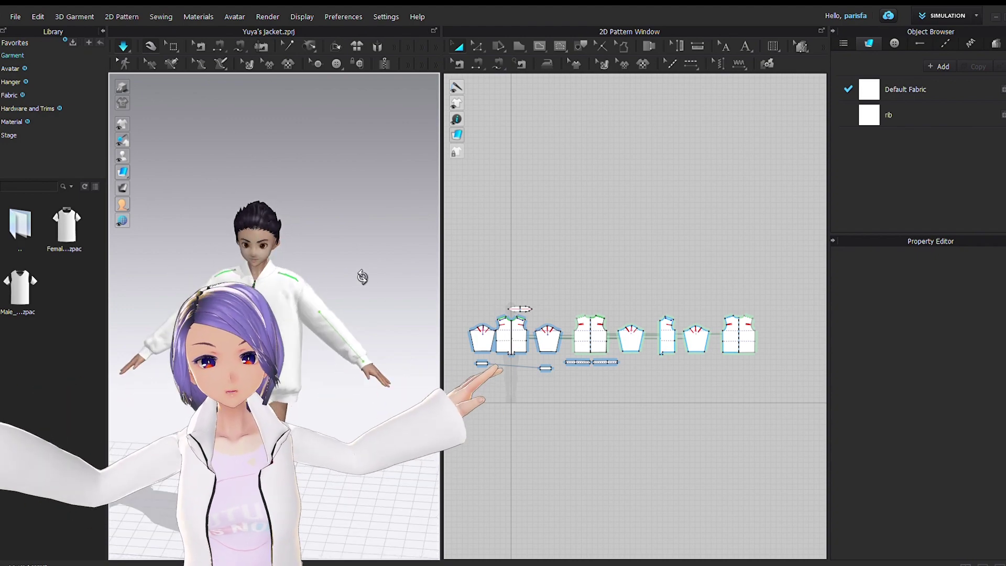
# Check the pressure setting of the front panel on the avatar's right side and examine its shape up close
pyautogui.click(504, 335)
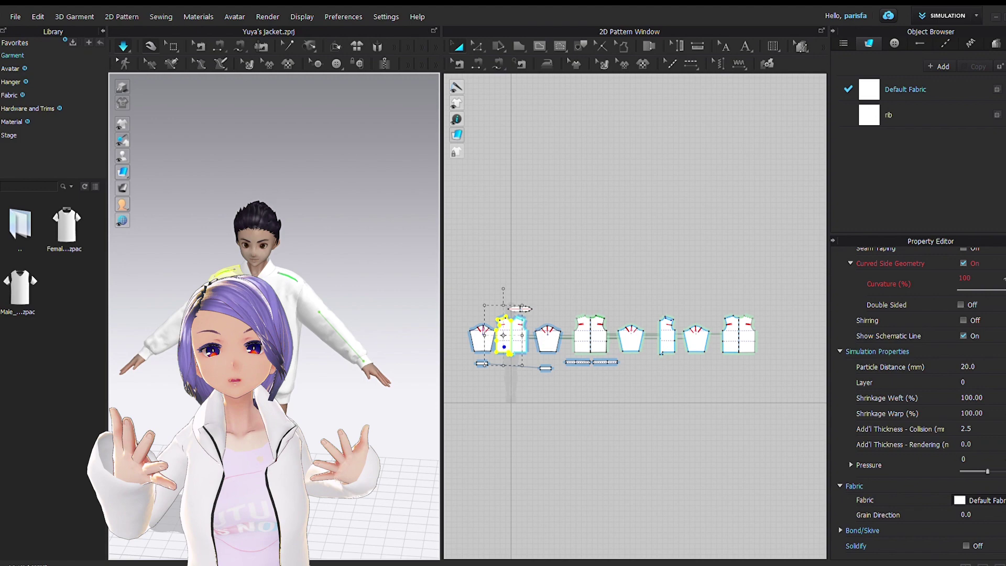
pyautogui.scroll(5, 272, 330)
pyautogui.moveTo(283, 352)
pyautogui.mouseDown(button='right')
pyautogui.moveTo(371, 350)
pyautogui.moveTo(272, 349)
pyautogui.mouseUp(button='right')
pyautogui.click(388, 114)
pyautogui.moveTo(377, 388)
pyautogui.mouseDown(button='right')
pyautogui.moveTo(350, 347)
pyautogui.moveTo(398, 409)
pyautogui.moveTo(374, 383)
pyautogui.mouseUp(button='right')
pyautogui.scroll(-5, 341, 311)
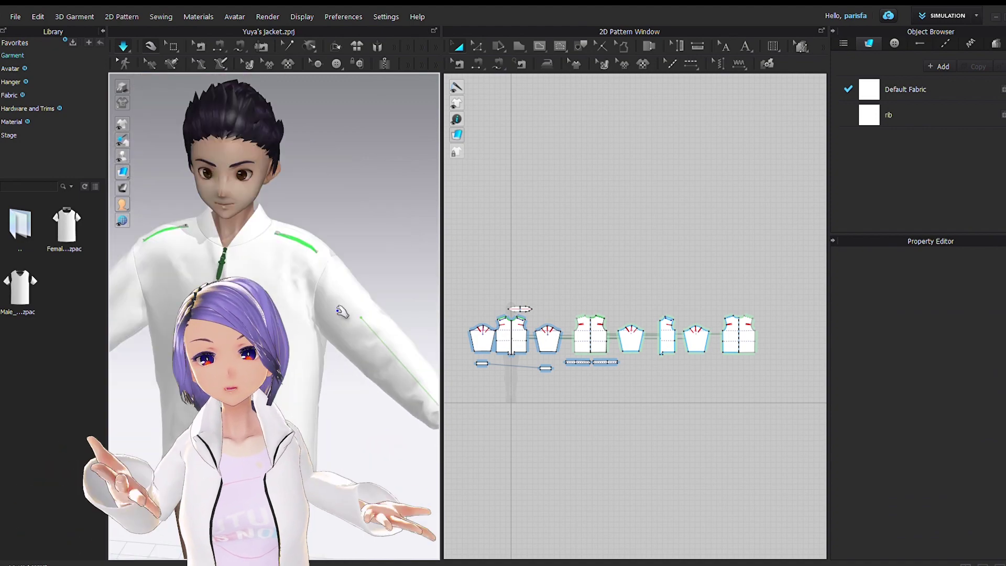
pyautogui.click(157, 443)
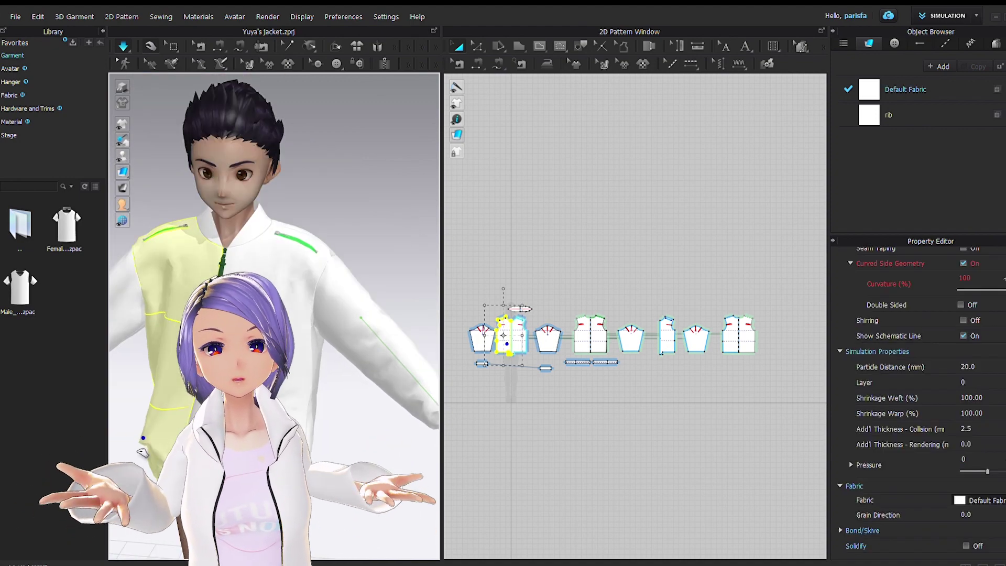
pyautogui.moveTo(435, 216)
pyautogui.mouseDown(button='right')
pyautogui.moveTo(413, 236)
pyautogui.moveTo(283, 231)
pyautogui.moveTo(254, 202)
pyautogui.moveTo(436, 225)
pyautogui.mouseUp(button='right')
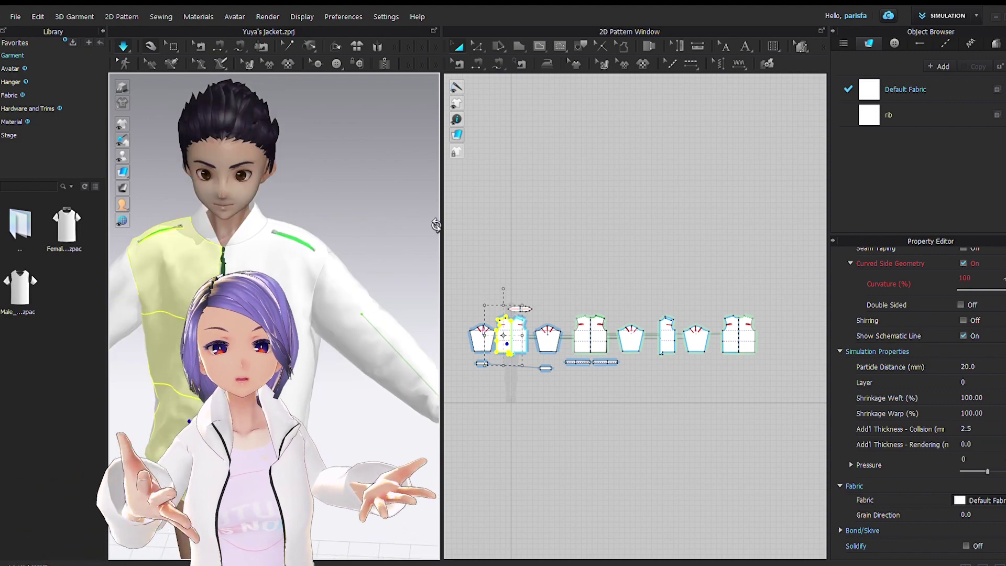
# Undo the recent pressure changes on the jacket's outer and duplicated layers
pyautogui.click(455, 200)
pyautogui.hotkey('ctrl', 'a')
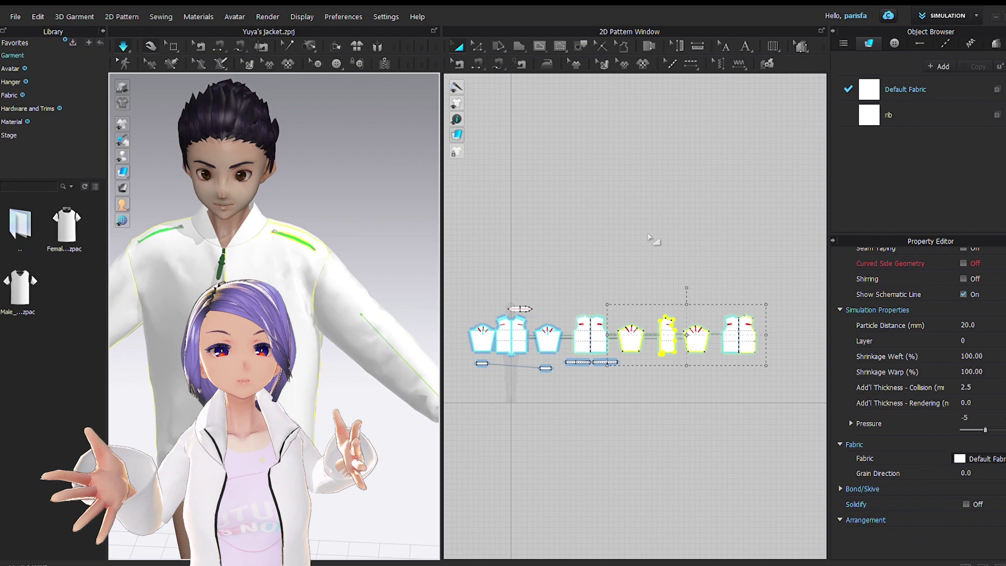
pyautogui.hotkey('ctrl', 'z')
pyautogui.hotkey('ctrl', 'z')
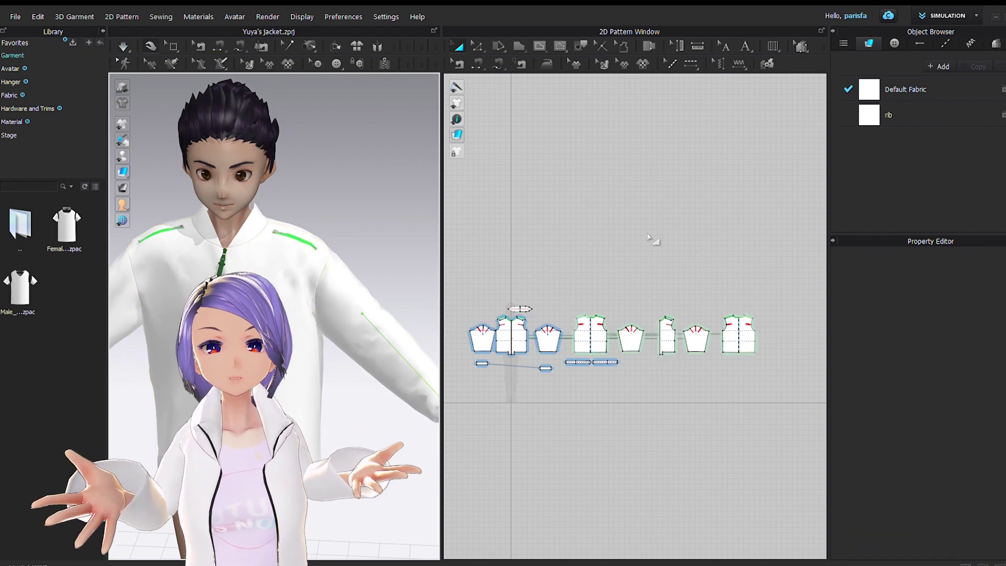
pyautogui.hotkey('ctrl', 'z')
pyautogui.hotkey('ctrl', 'z')
pyautogui.hotkey('ctrl', 'z')
pyautogui.hotkey('ctrl', 'z')
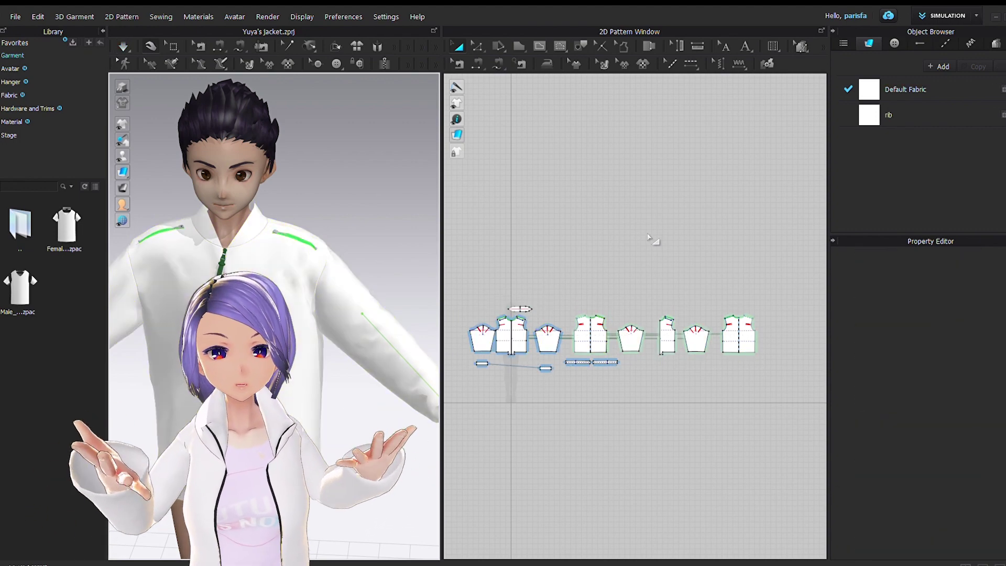
pyautogui.hotkey('ctrl', 'z')
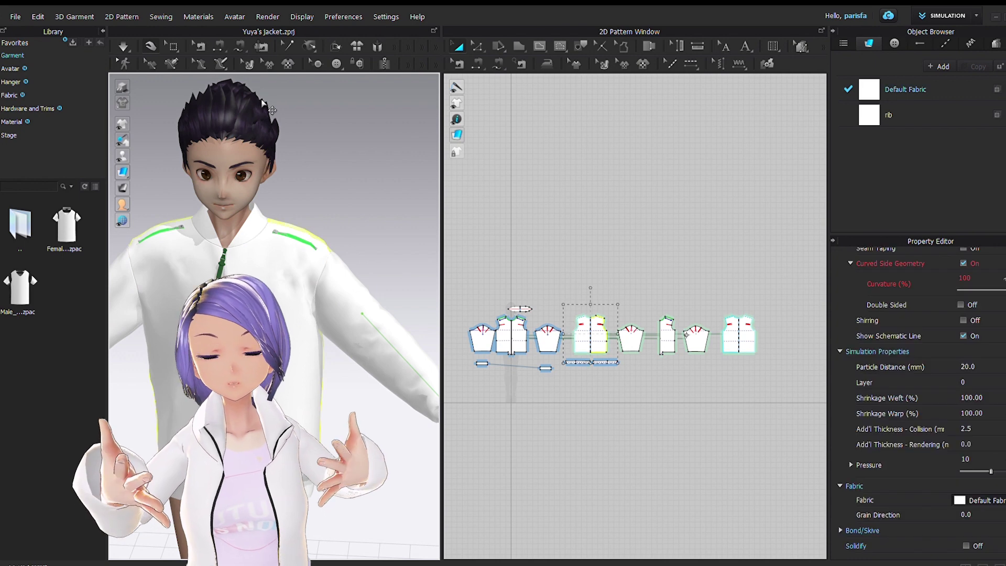
pyautogui.hotkey('ctrl', 'z')
# Simulate the jacket and check the pressure of the outer front panel on the avatar's left side
pyautogui.click(123, 47)
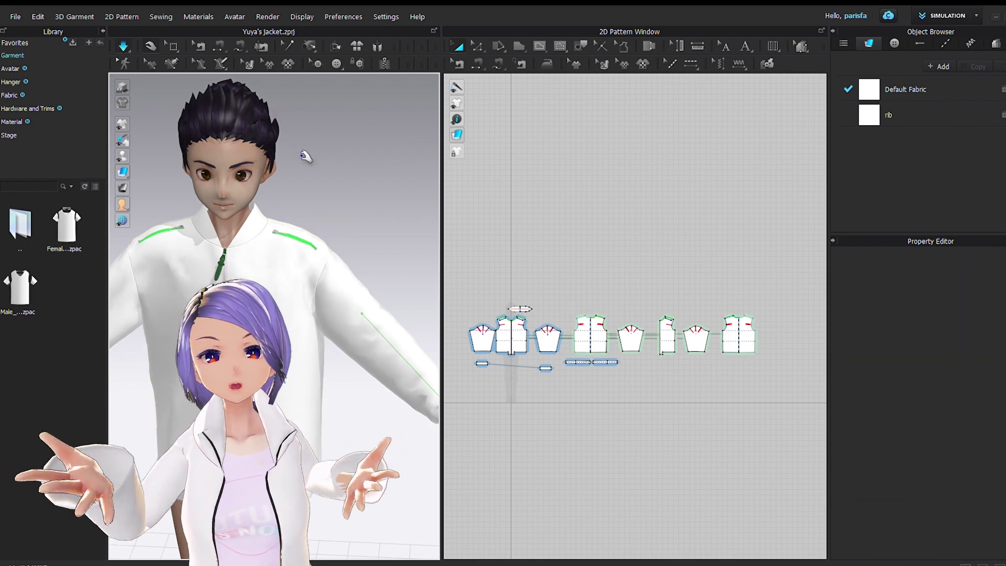
pyautogui.click(316, 256)
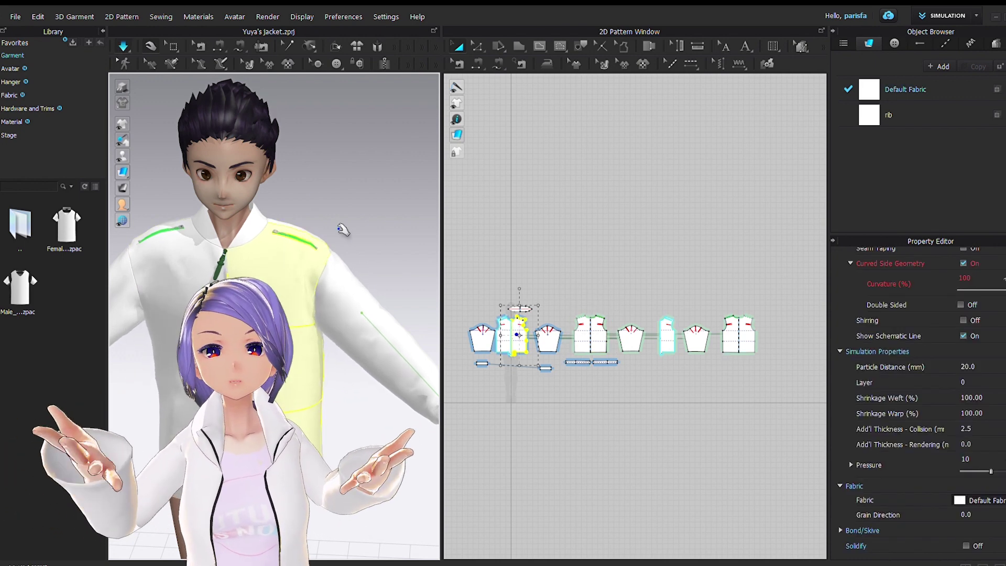
pyautogui.click(343, 230)
# Undo further pressure edits on the jacket and simulate it again
pyautogui.hotkey('ctrl', 'z')
pyautogui.hotkey('ctrl', 'z')
pyautogui.hotkey('ctrl', 'z')
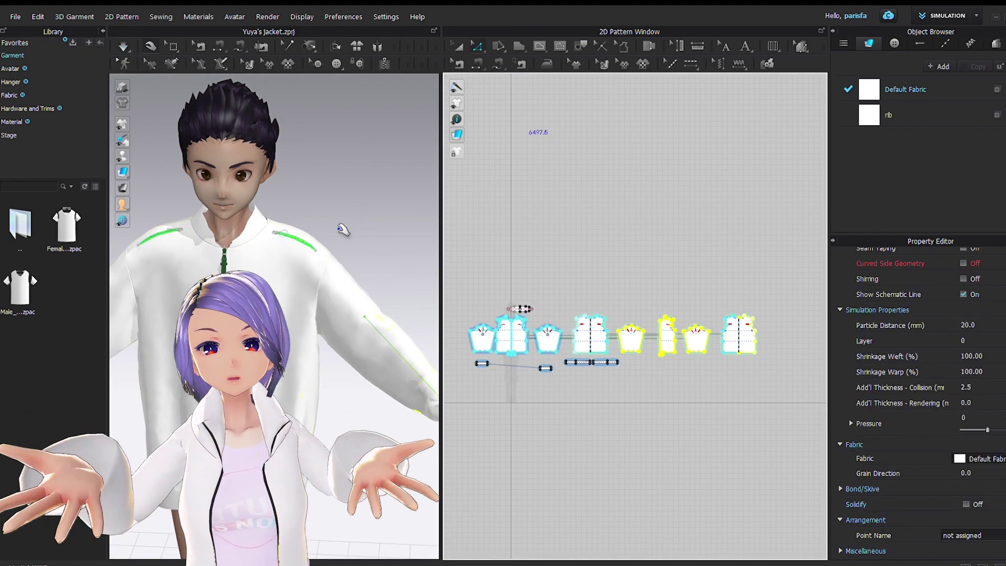
pyautogui.click(343, 229)
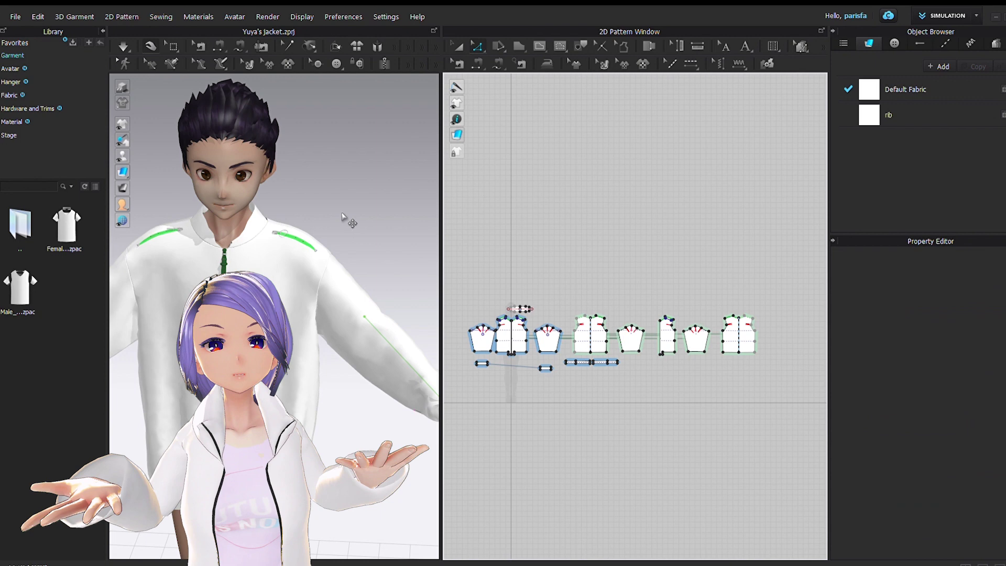
pyautogui.click(121, 50)
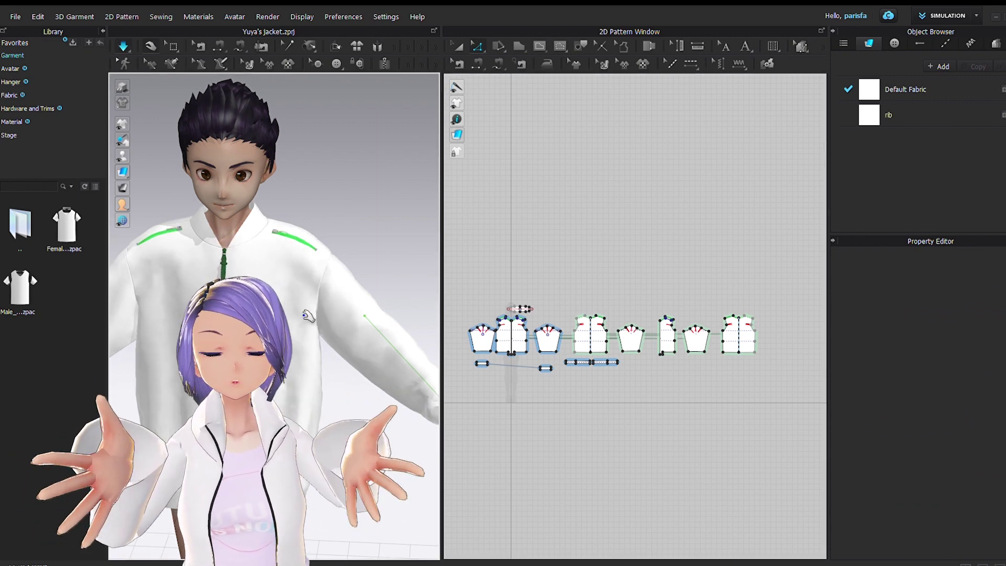
# Switch to Blender and run Fix Model on the imported avatar
pyautogui.click(723, 101)
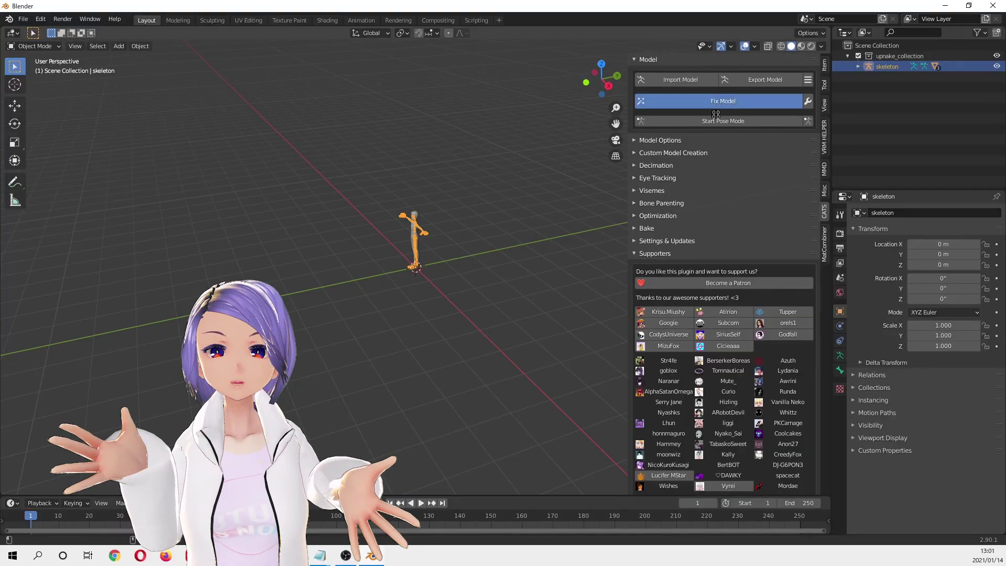
pyautogui.scroll(5, 472, 205)
pyautogui.scroll(-5, 472, 205)
# Create eye tracking with Face.M_F00_000_00_Fcl_EYE_Close_L as Blink Left and Face.M_F00_000_00_Fcl_EYE_Close_R as Blink Right
pyautogui.click(658, 178)
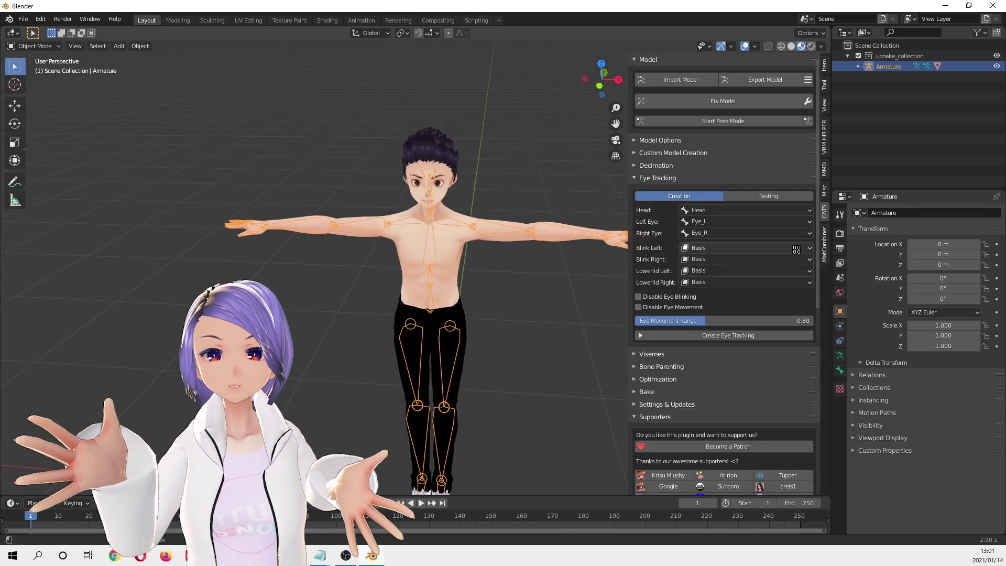
pyautogui.click(743, 248)
pyautogui.click(524, 410)
pyautogui.click(807, 259)
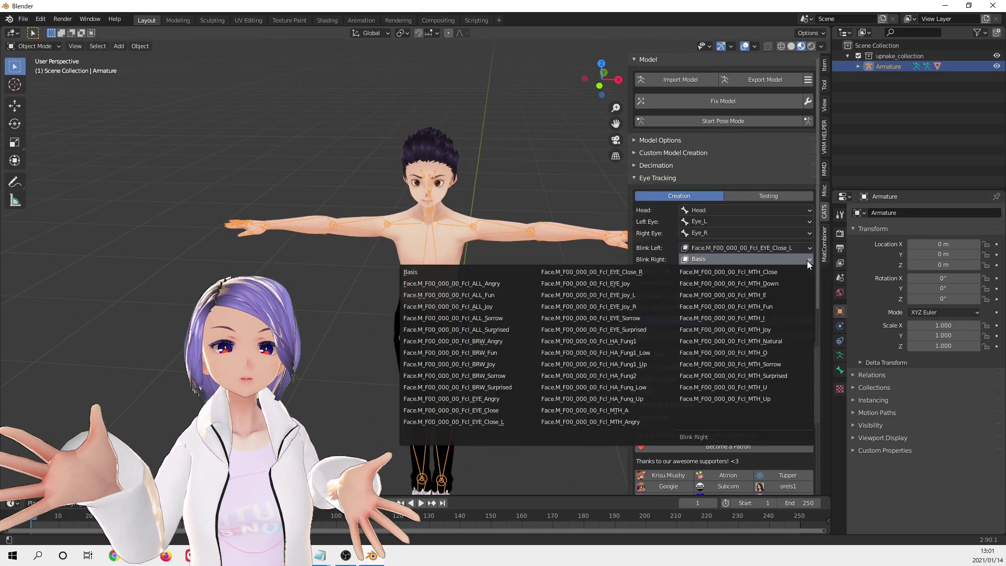
pyautogui.click(607, 271)
pyautogui.click(731, 327)
# Create visemes using Face.M_F00_000_00_Fcl_MTH_A for AA, Face.M_F00_000_00_Fcl_MTH_U for OH and Face.M_F00_000_00_Fcl_MTH_I for CH
pyautogui.click(736, 233)
pyautogui.click(736, 252)
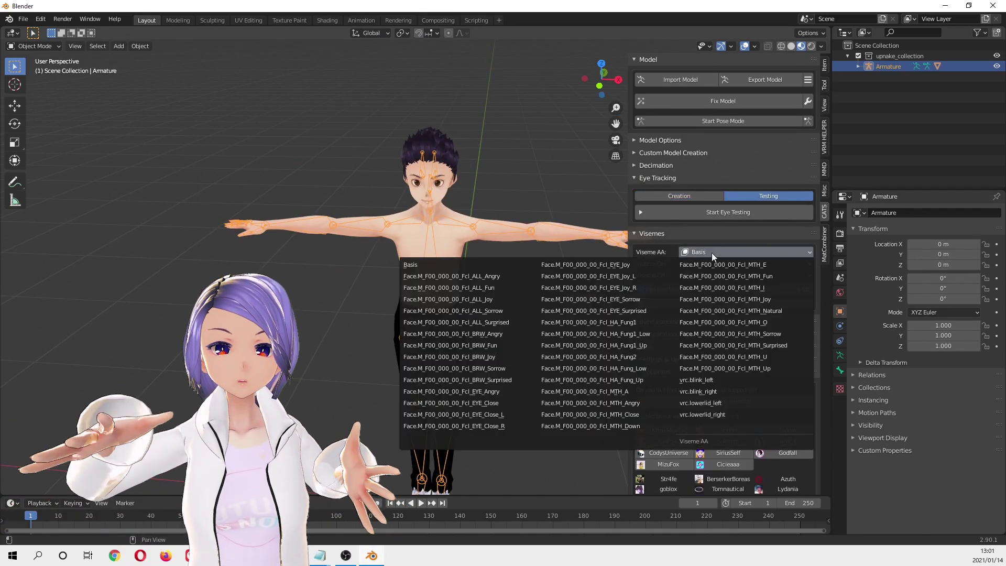
pyautogui.click(584, 391)
pyautogui.click(746, 263)
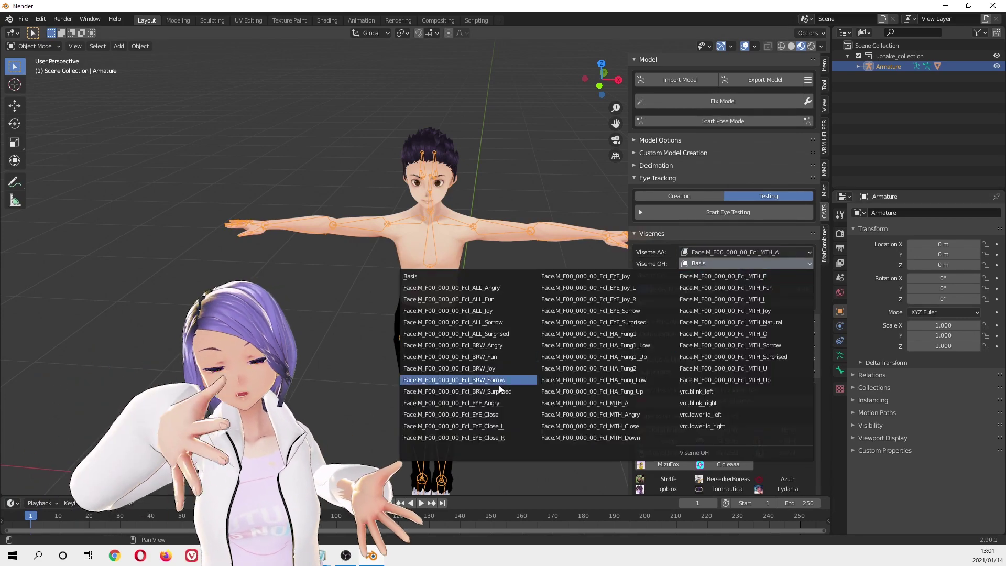
pyautogui.click(723, 368)
pyautogui.click(766, 276)
pyautogui.click(723, 310)
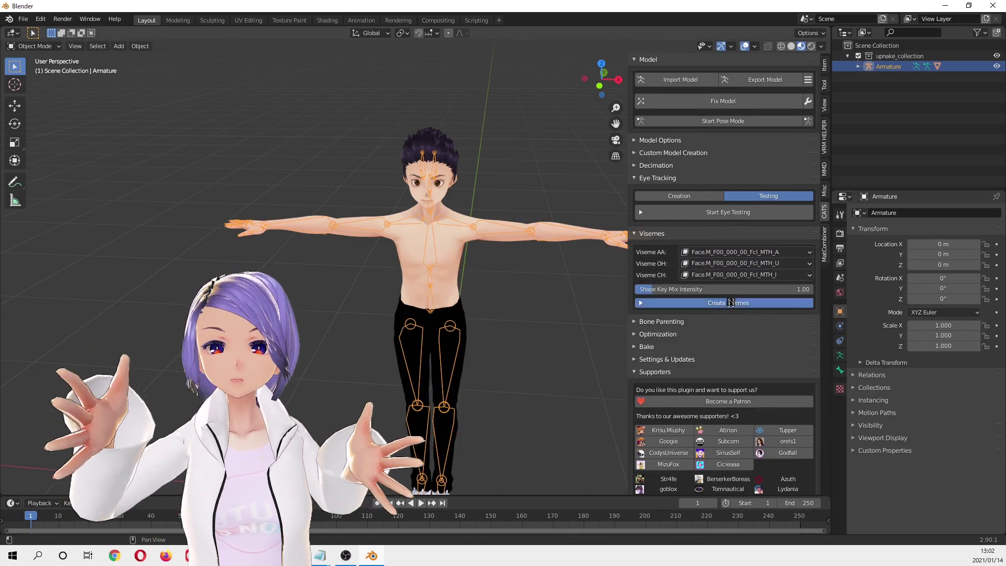
pyautogui.click(729, 303)
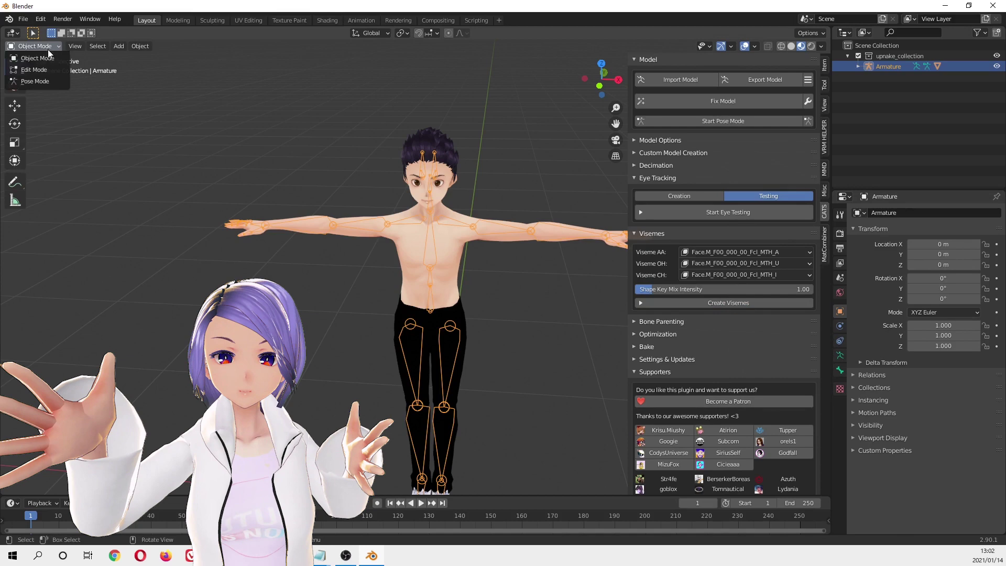
# Apply Blend From Shape to the body mesh's vrc.blink_left shape key and rename the key vrc.blink
pyautogui.click(452, 249)
pyautogui.click(838, 397)
pyautogui.click(838, 385)
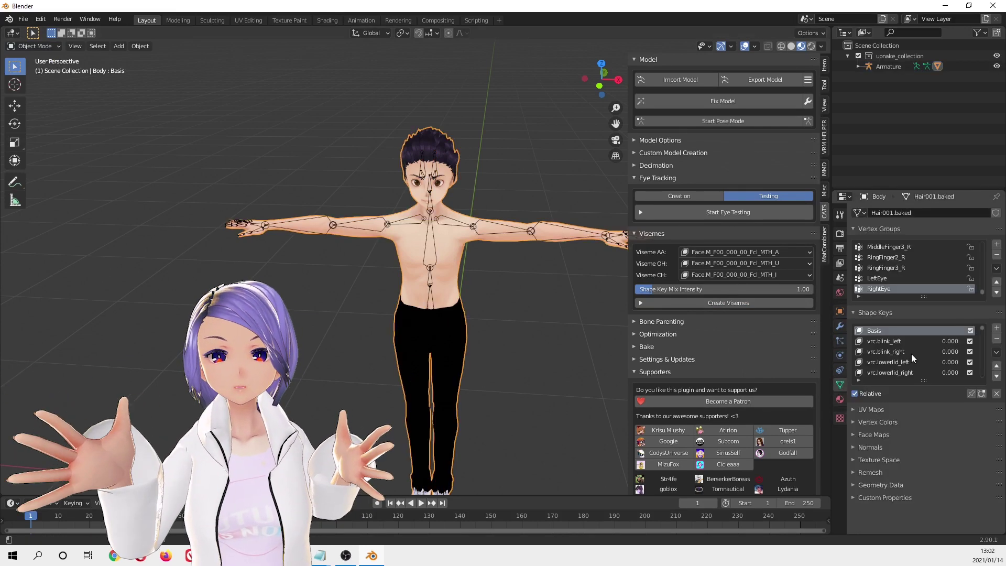
pyautogui.click(891, 341)
pyautogui.press('Tab')
pyautogui.click(194, 46)
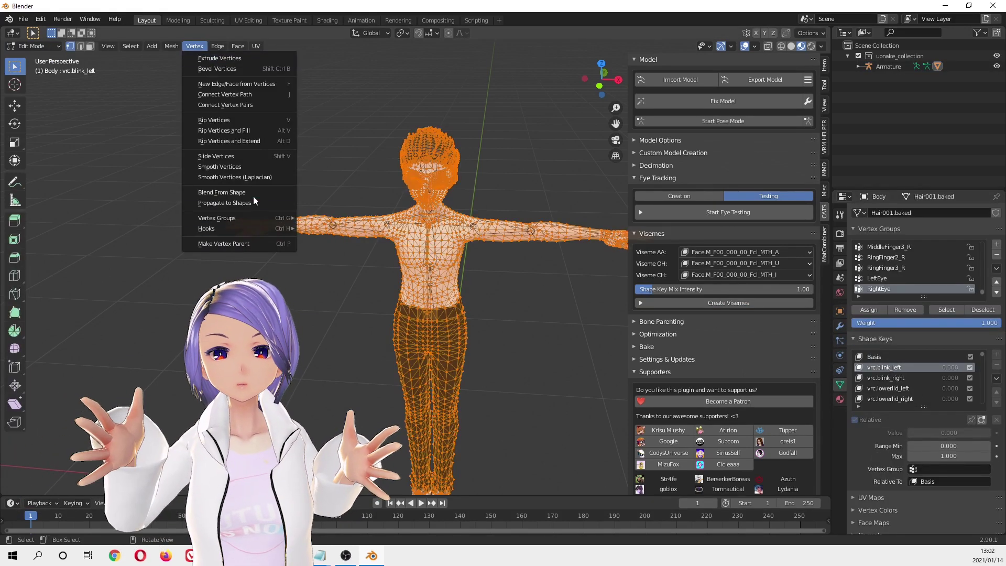
pyautogui.click(253, 202)
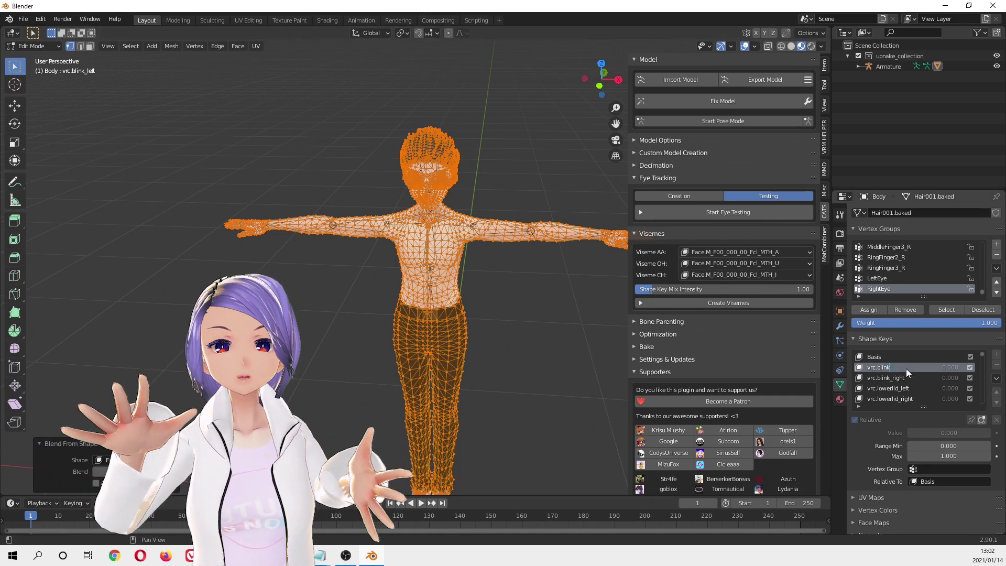
# Leave Edit Mode and remove the vrc.blink_right shape key from the body
pyautogui.click(891, 378)
pyautogui.press('Tab')
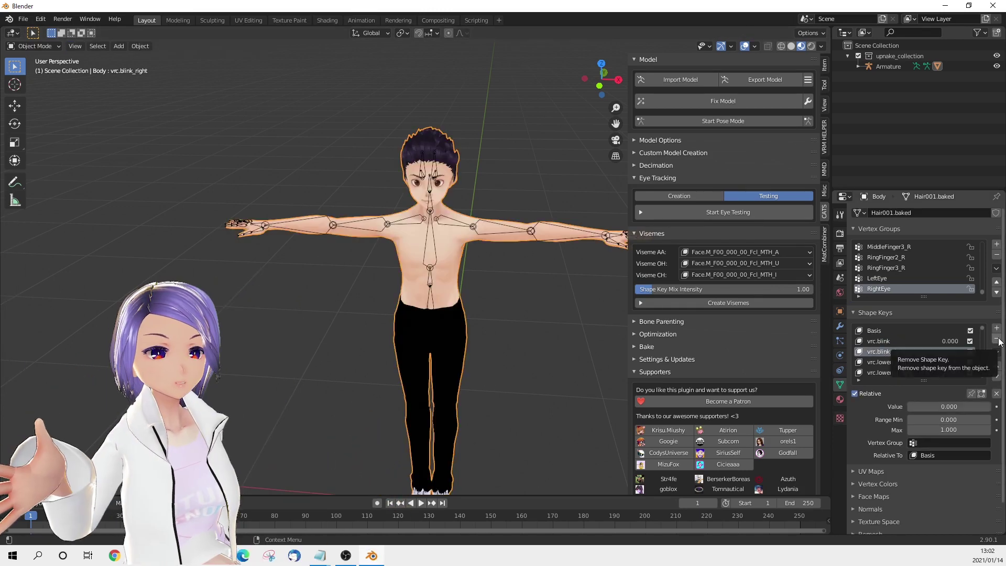
pyautogui.click(997, 339)
pyautogui.click(914, 330)
pyautogui.press('Tab')
pyautogui.scroll(6, 454, 196)
pyautogui.press('Down')
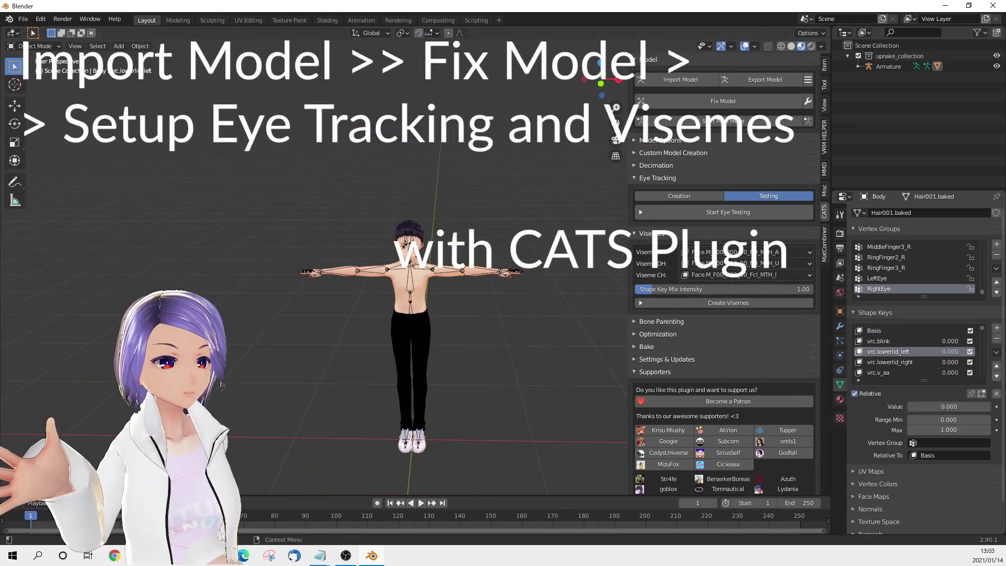
# Import puffjacket.fbx and move the imported model roughly onto the avatar in the right side view
pyautogui.click(680, 79)
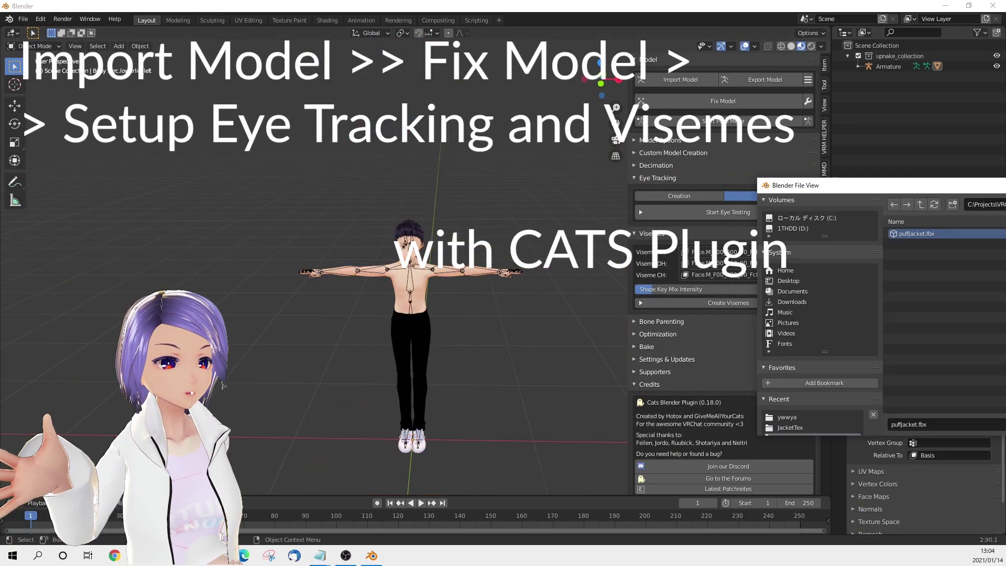
pyautogui.press('Return')
pyautogui.press('KP_3')
pyautogui.scroll(10, 493, 339)
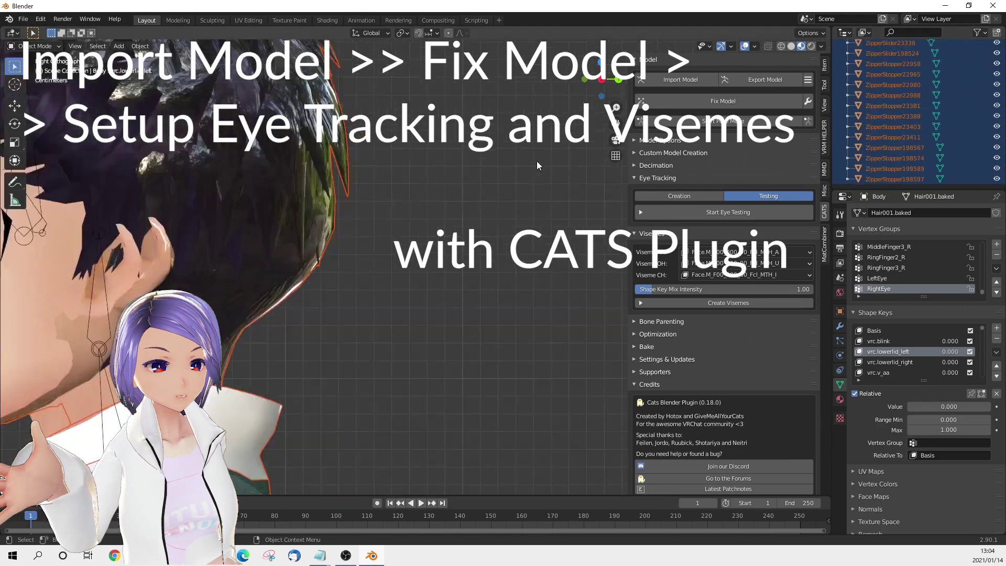
pyautogui.keyDown('shift'); pyautogui.moveTo(367, 165); pyautogui.dragTo(517, 176, button='middle'); pyautogui.keyUp('shift')
pyautogui.press('g')
pyautogui.click(487, 193)
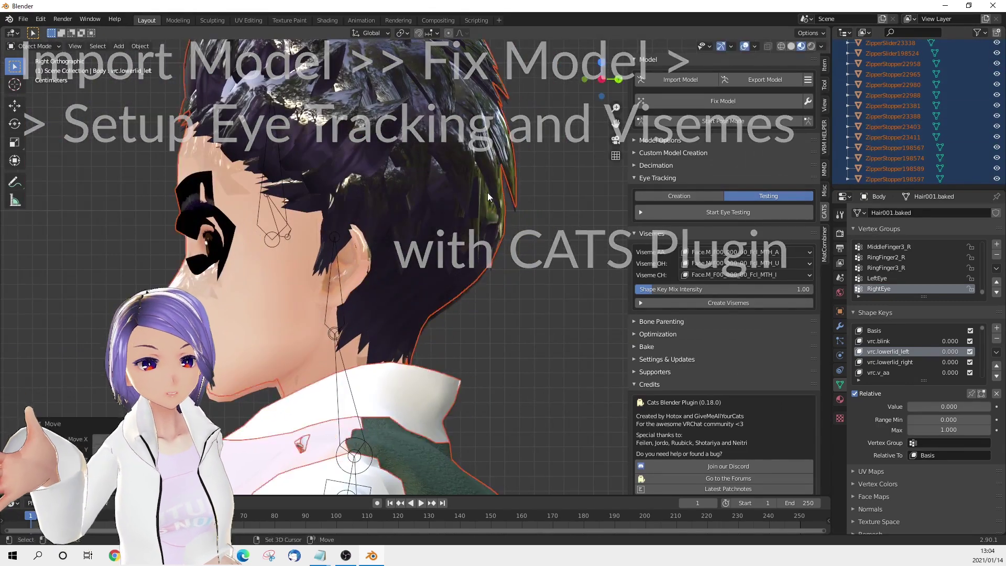
# Align the imported jacket model with the avatar's face along the Y axis
pyautogui.scroll(8, 488, 193)
pyautogui.keyDown('shift'); pyautogui.moveTo(173, 252); pyautogui.dragTo(460, 174, button='middle'); pyautogui.keyUp('shift')
pyautogui.scroll(7, 341, 232)
pyautogui.press('g')
pyautogui.press('y')
pyautogui.click(429, 180)
# Lower the imported jacket model about 0.0039 m along Z and fine-tune its Y position
pyautogui.press('g')
pyautogui.press('x')
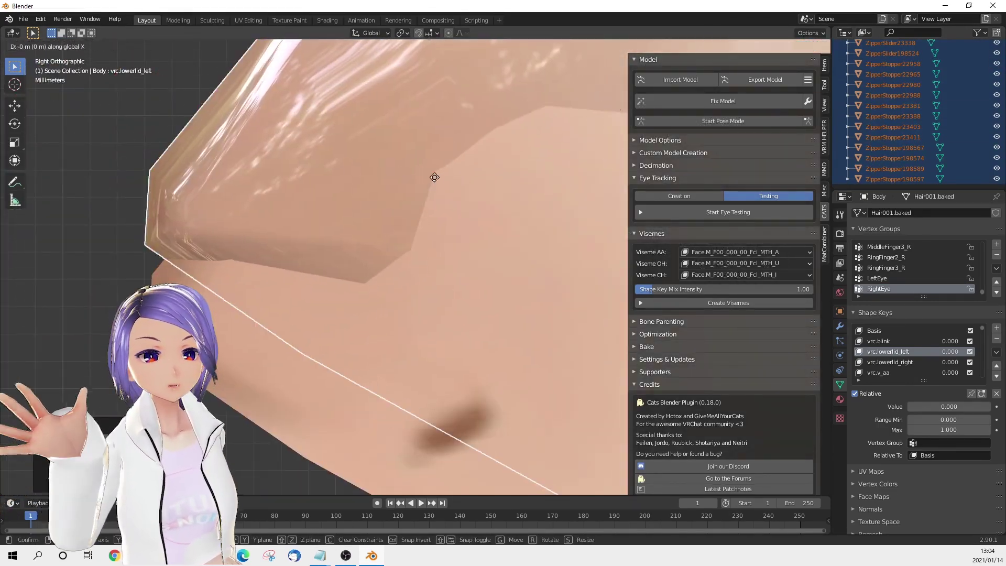
pyautogui.press('z')
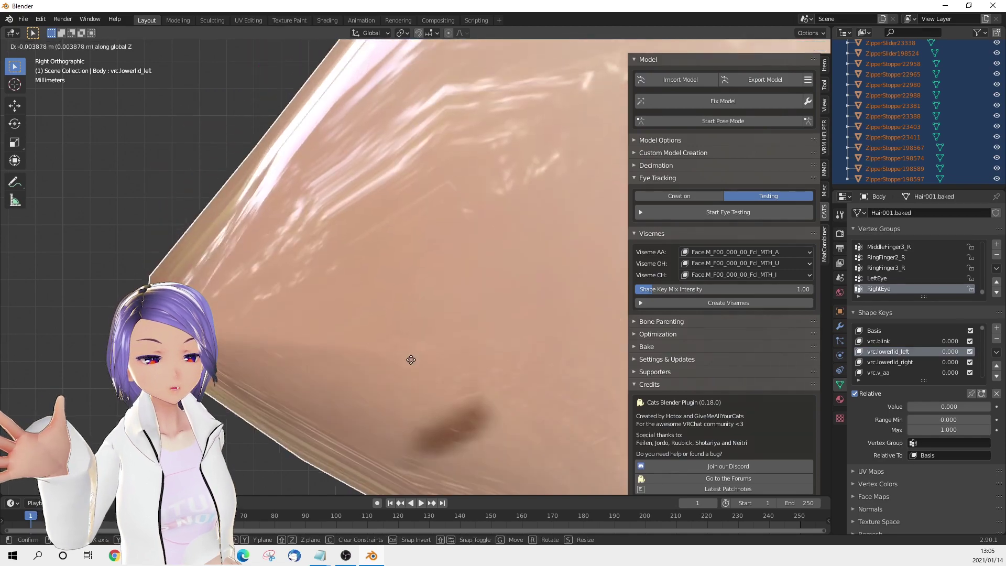
pyautogui.click(411, 360)
pyautogui.press('g')
pyautogui.press('y')
pyautogui.click(416, 356)
pyautogui.scroll(-18, 429, 320)
pyautogui.moveTo(429, 320); pyautogui.dragTo(490, 370, button='middle')
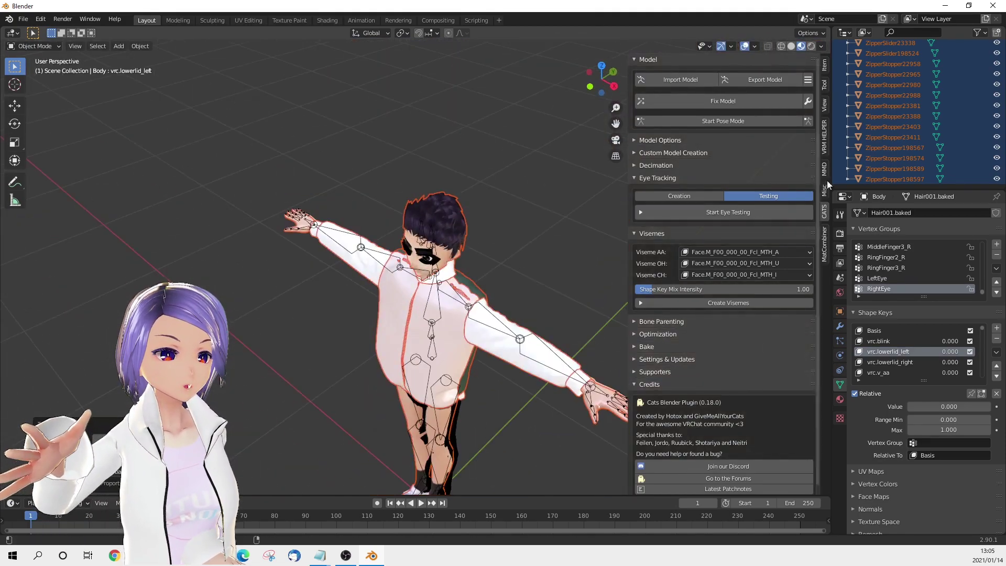
# Hide the original avatar collection and expand its Armature in the scene hierarchy
pyautogui.scroll(15, 939, 83)
pyautogui.click(996, 55)
pyautogui.click(857, 67)
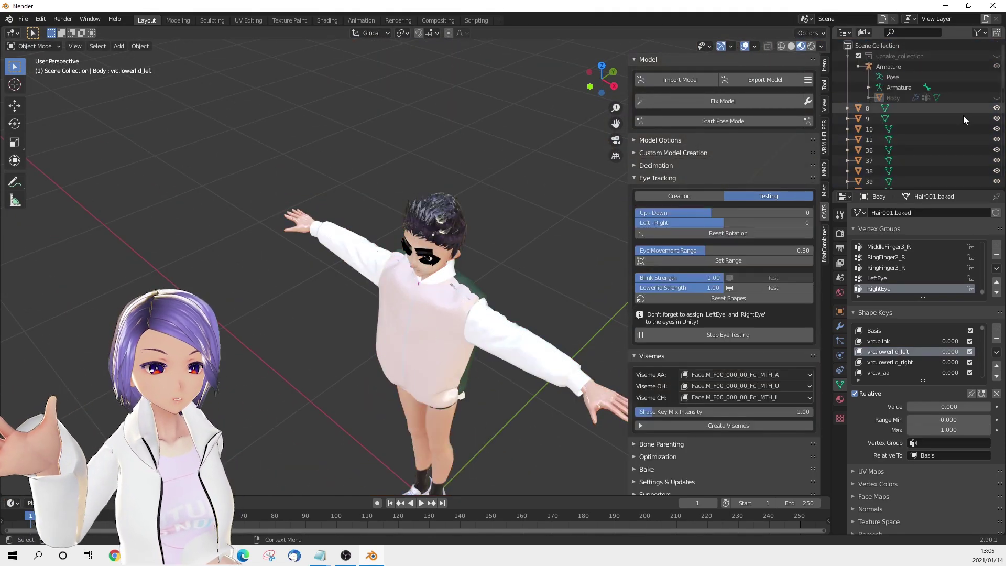
# Delete the imported avatar mesh from the jacket import and unhide the original avatar collection with its Body mesh
pyautogui.click(461, 231)
pyautogui.press('x')
pyautogui.click(472, 234)
pyautogui.click(996, 56)
pyautogui.click(995, 97)
# Select all imported jacket objects from 8 through ZipperStopper198597 and move them along the global Y axis to fit the avatar
pyautogui.scroll(4, 468, 280)
pyautogui.moveTo(467, 281); pyautogui.dragTo(498, 290, button='middle')
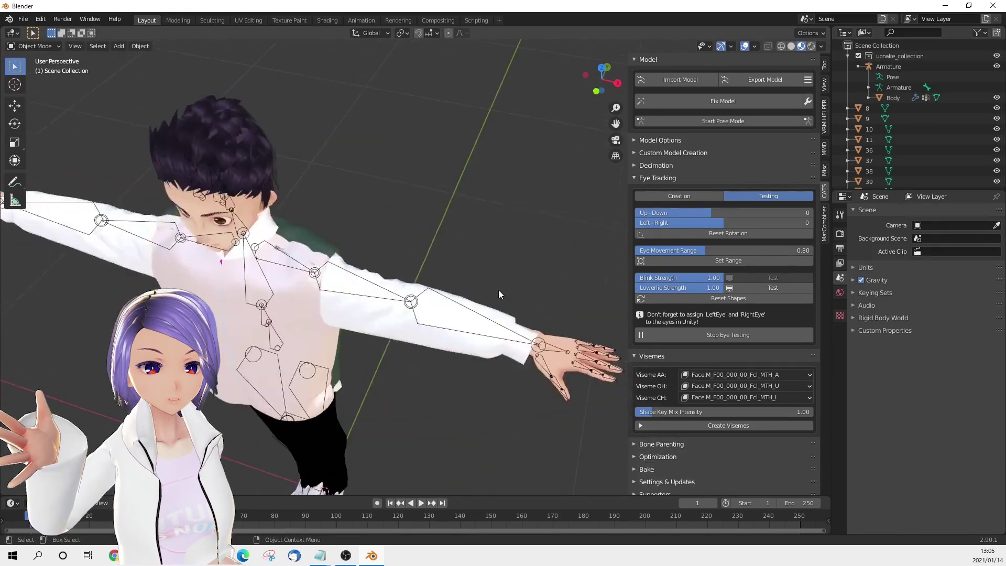
pyautogui.scroll(5, 498, 290)
pyautogui.click(873, 108)
pyautogui.scroll(-20, 887, 128)
pyautogui.keyDown('shift'); pyautogui.click(894, 178); pyautogui.keyUp('shift')
pyautogui.moveTo(524, 246); pyautogui.dragTo(388, 252, button='middle')
pyautogui.keyDown('shift'); pyautogui.moveTo(618, 343); pyautogui.dragTo(491, 326, button='middle'); pyautogui.keyUp('shift')
pyautogui.press('g')
pyautogui.press('y')
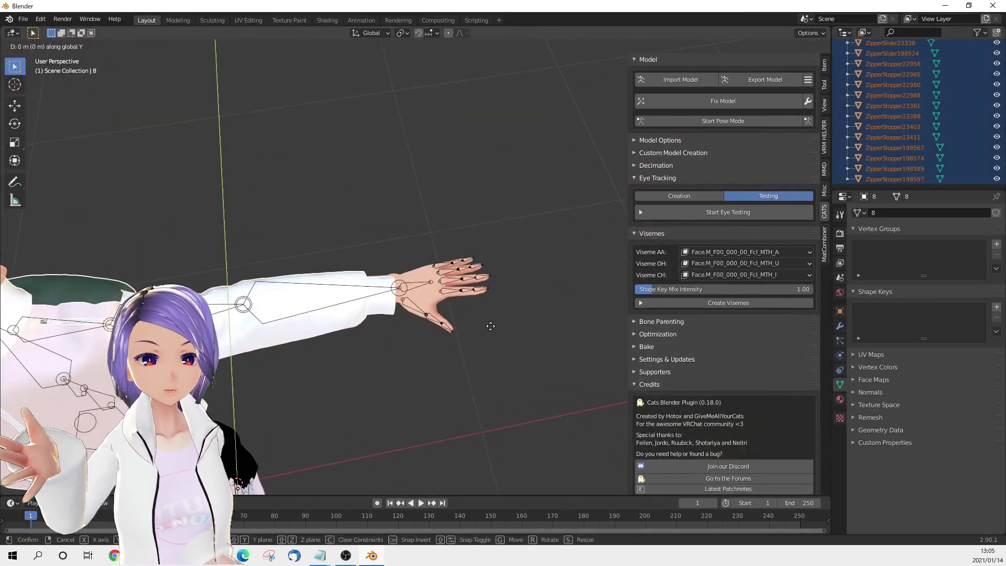
pyautogui.click(490, 326)
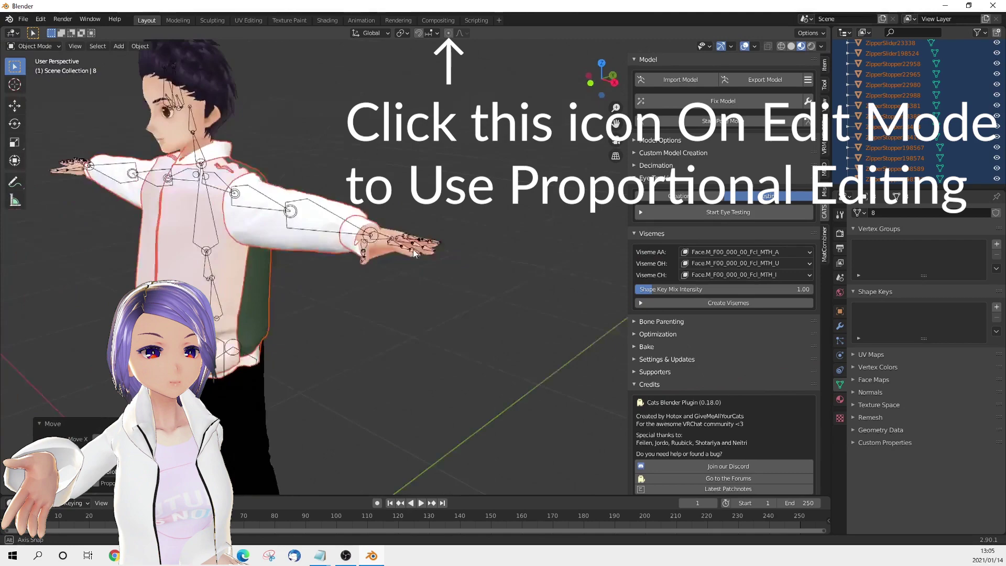
pyautogui.moveTo(413, 250); pyautogui.dragTo(311, 251, button='middle')
pyautogui.scroll(1, 369, 240)
pyautogui.scroll(-7, 339, 283)
pyautogui.scroll(6, 424, 217)
pyautogui.scroll(-8, 376, 219)
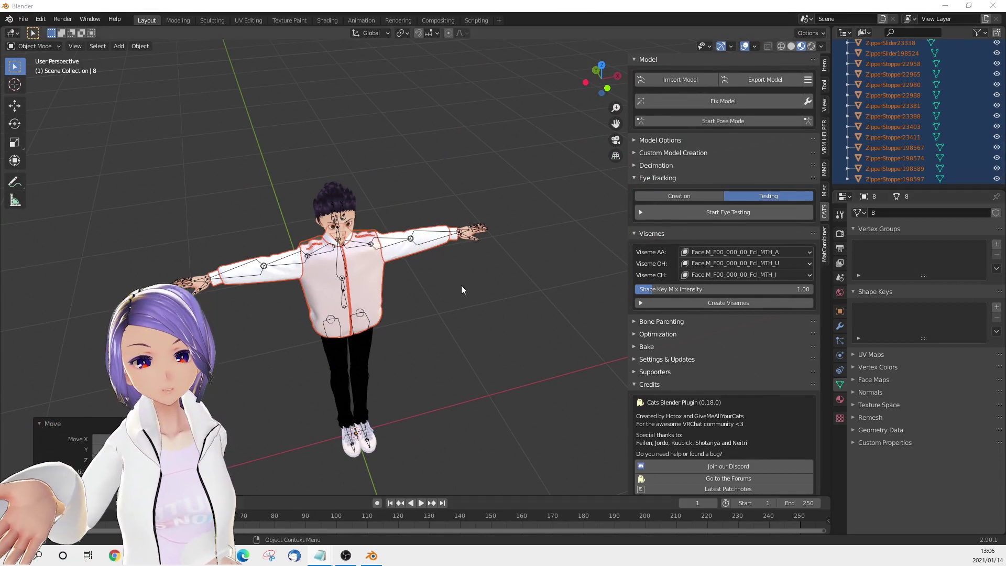
pyautogui.click(471, 297)
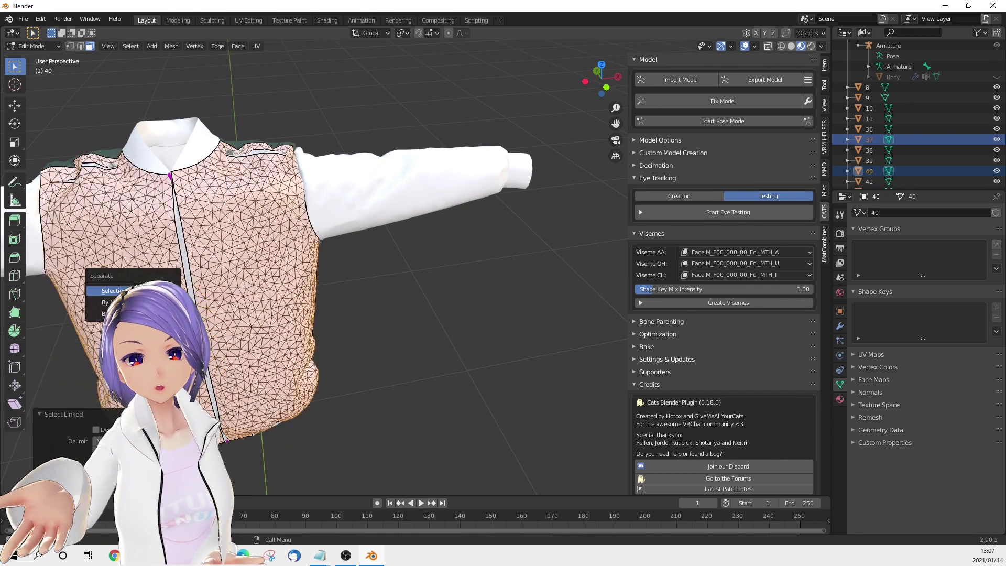
# Separate the selected outer faces of front panels 37 and 40 into new objects and delete the original panels
pyautogui.press('s')
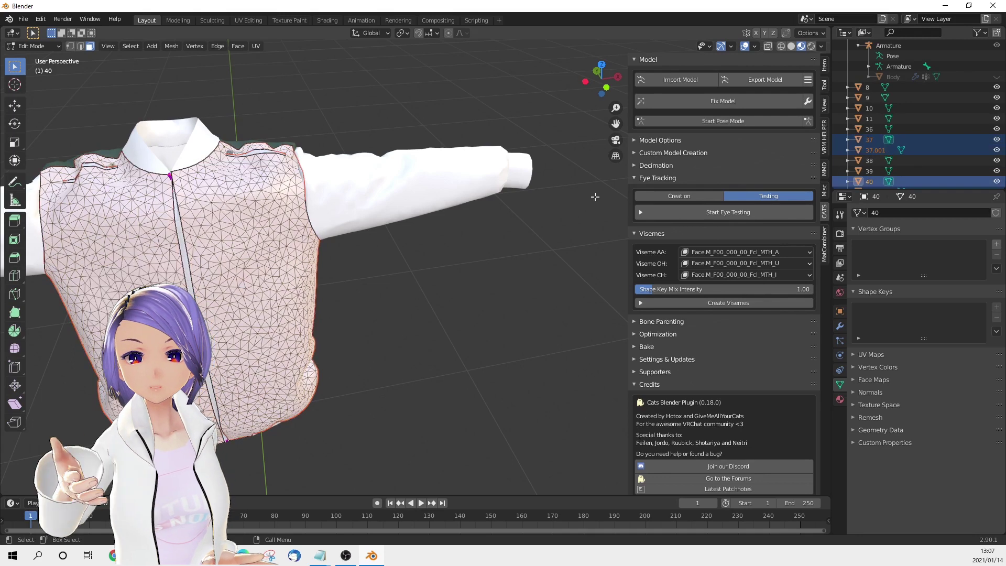
pyautogui.click(872, 141)
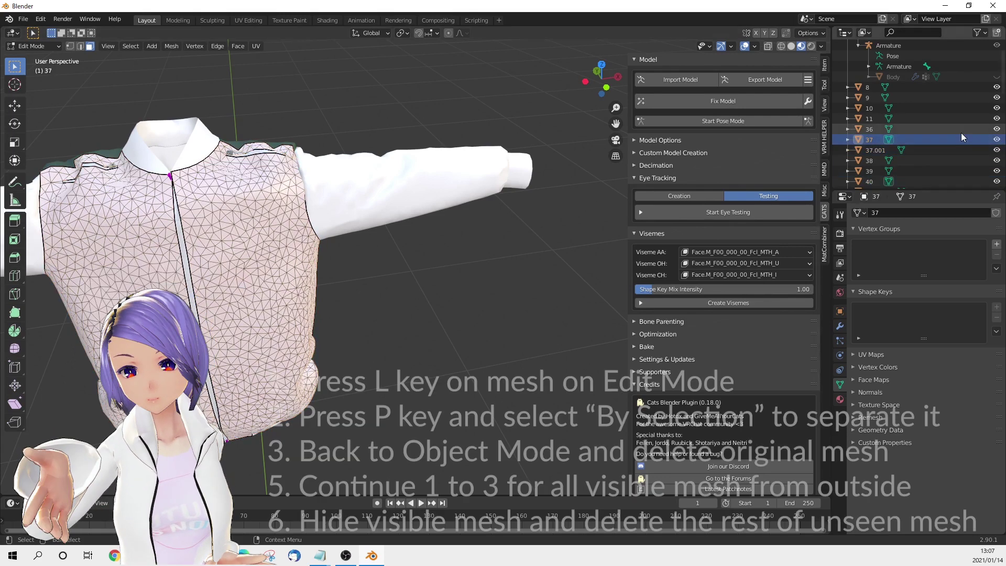
pyautogui.scroll(-1, 938, 149)
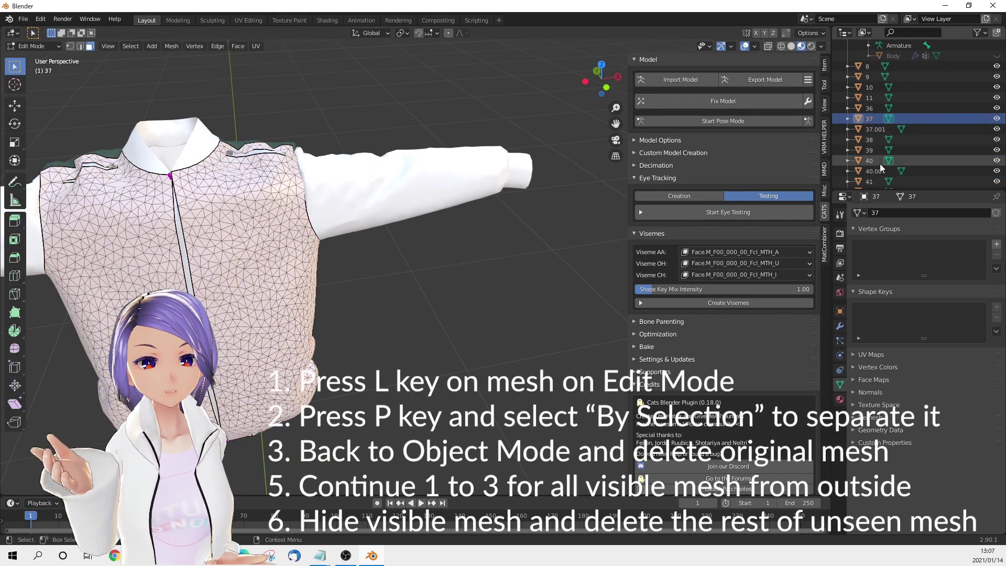
pyautogui.click(876, 119)
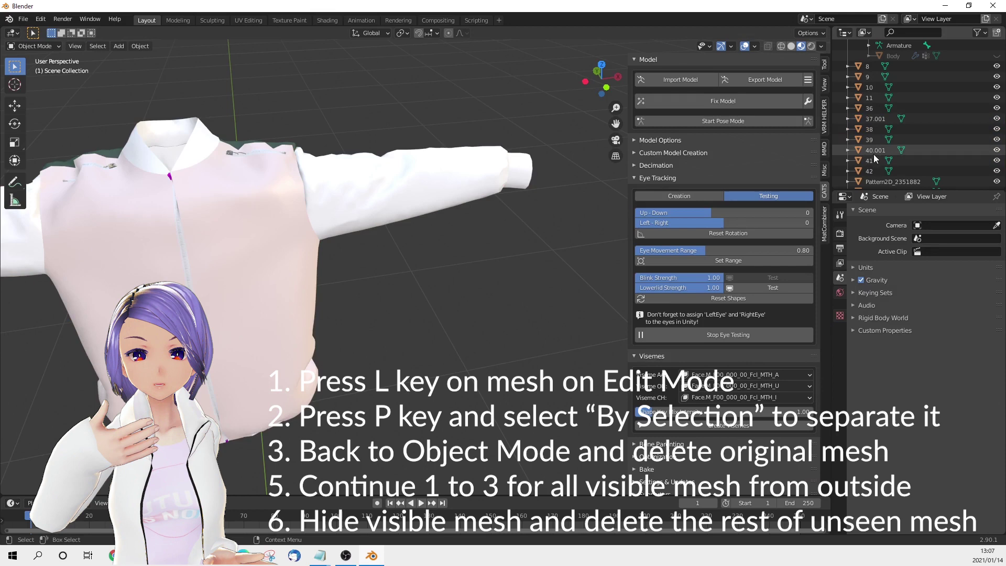
# Try to move the separated front panels 37.001 and 40.001 to another place in the scene hierarchy
pyautogui.click(877, 151)
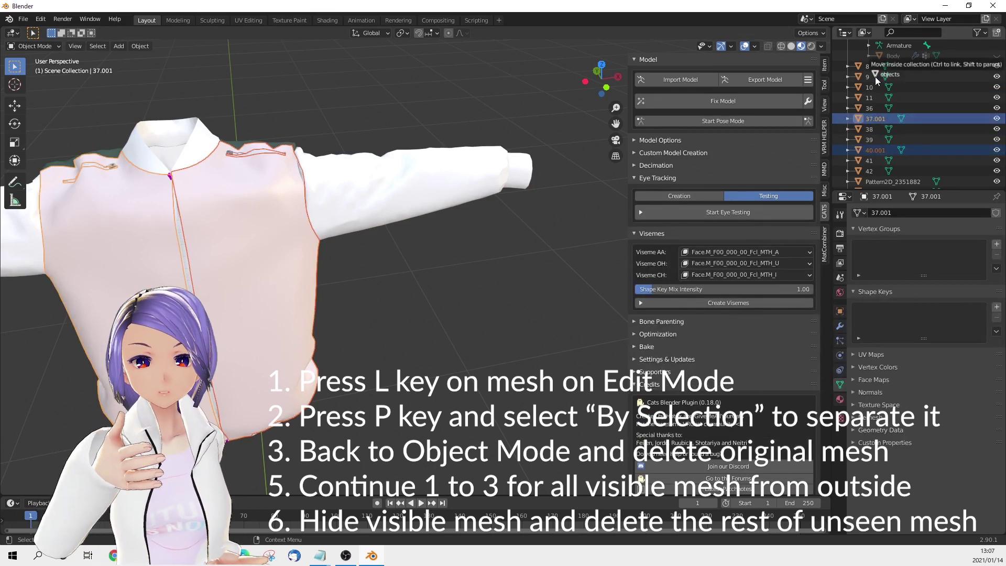
pyautogui.click(879, 118)
pyautogui.moveTo(879, 118); pyautogui.dragTo(867, 80)
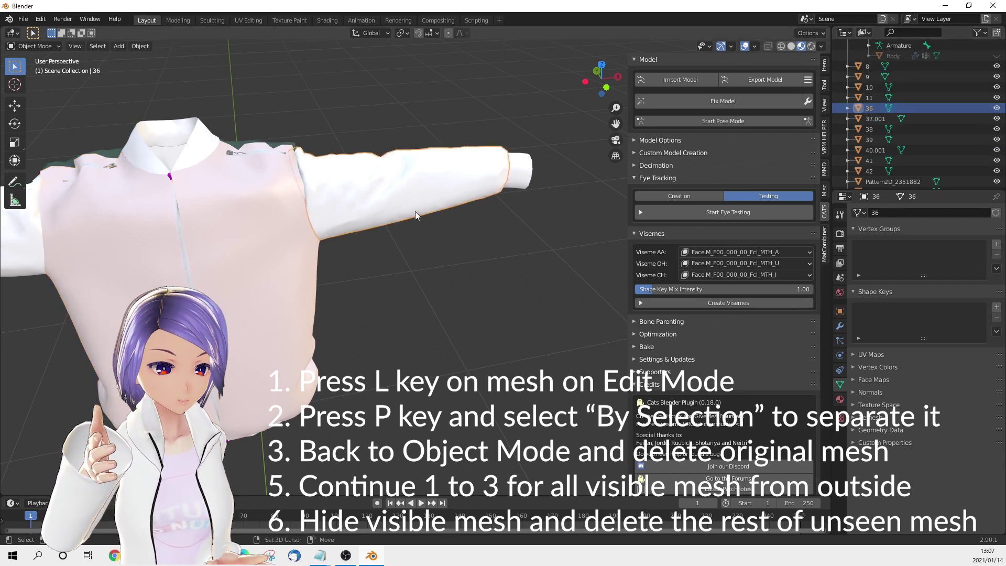
# Separate the linked outer faces of both sleeves, 36 and 39, into new objects and delete the original sleeves
pyautogui.moveTo(414, 212); pyautogui.dragTo(75, 293, button='middle')
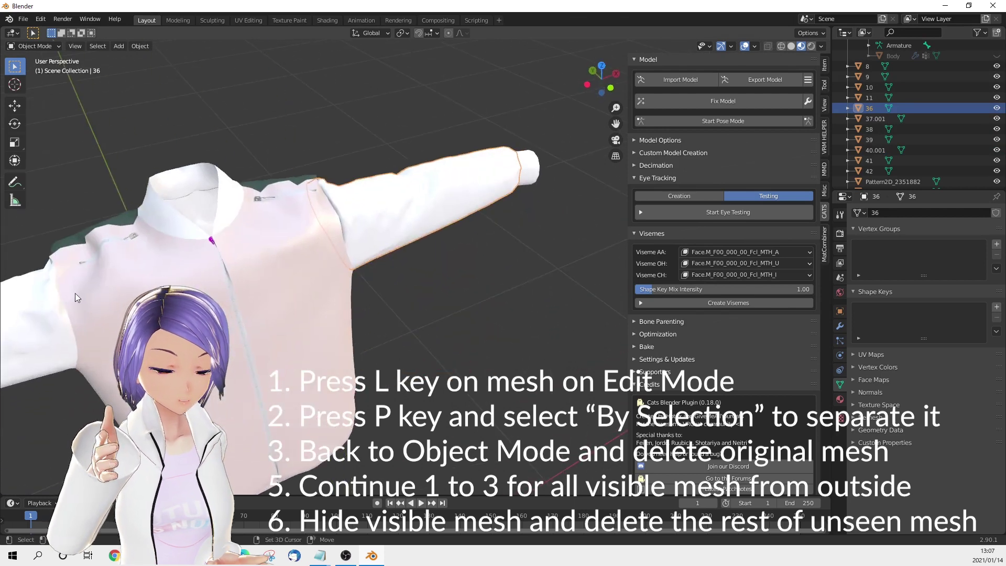
pyautogui.keyDown('shift'); pyautogui.click(45, 317); pyautogui.keyUp('shift')
pyautogui.moveTo(200, 259); pyautogui.dragTo(385, 212, button='middle')
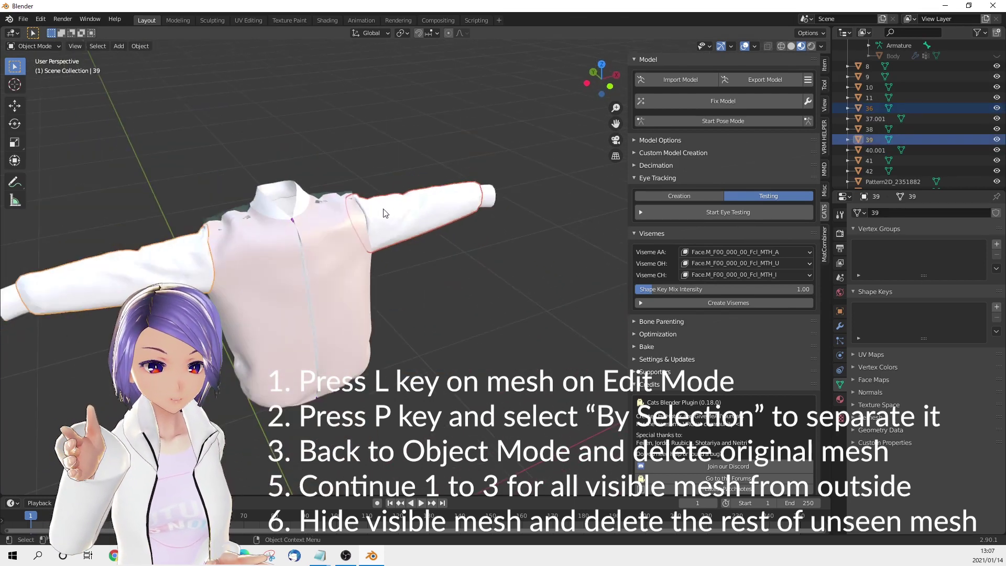
pyautogui.press('Tab')
pyautogui.scroll(2, 445, 236)
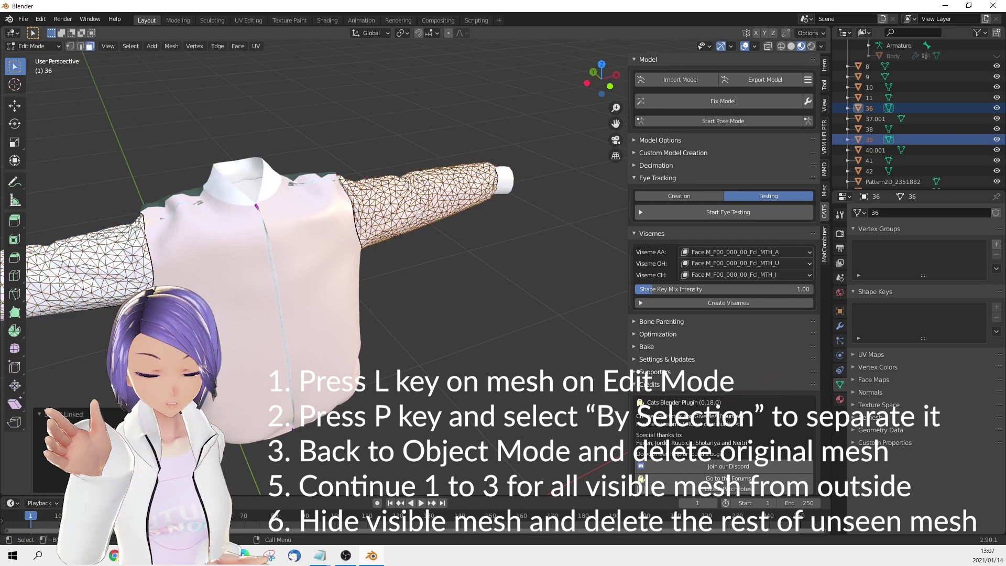
pyautogui.press('p')
pyautogui.click(361, 197)
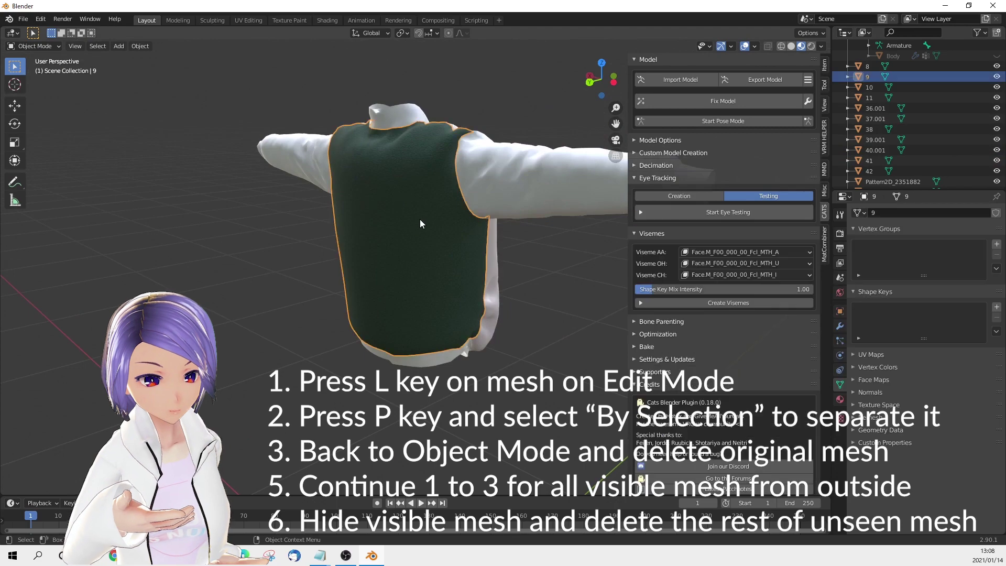
# Select the linked outer faces of back panel 9 and separate them into a new object
pyautogui.press('l')
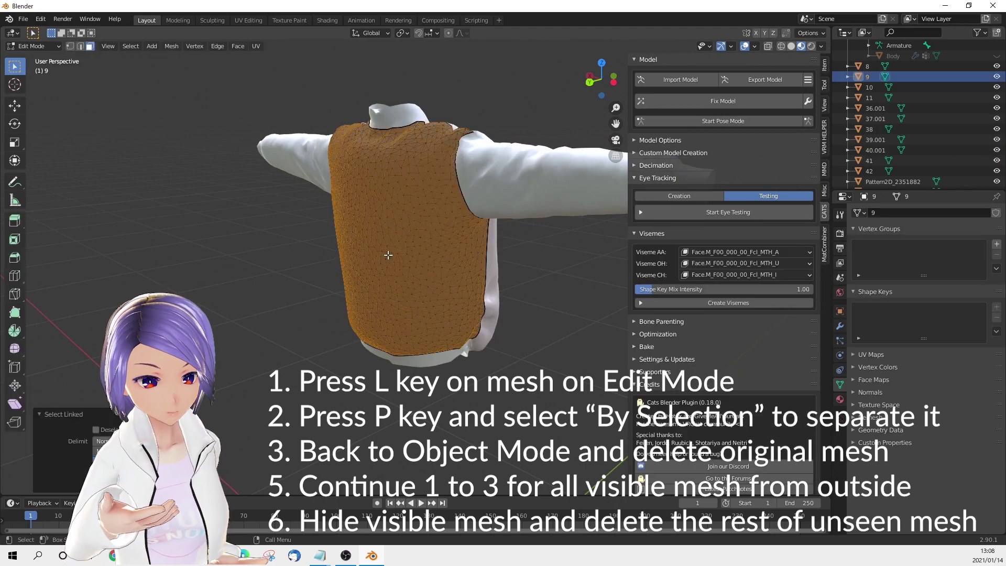
pyautogui.press('Tab')
pyautogui.press('Tab')
pyautogui.press('l')
pyautogui.press('p')
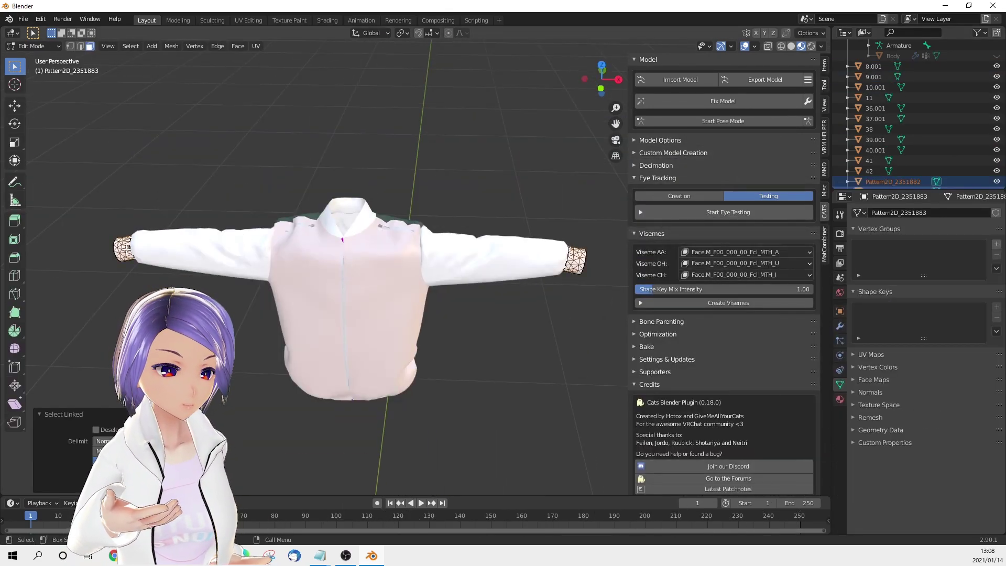
# Separate the selected outer faces of the chest zippers ZipperPattern_22886 and ZipperPattern_22899 into new objects
pyautogui.click(904, 162)
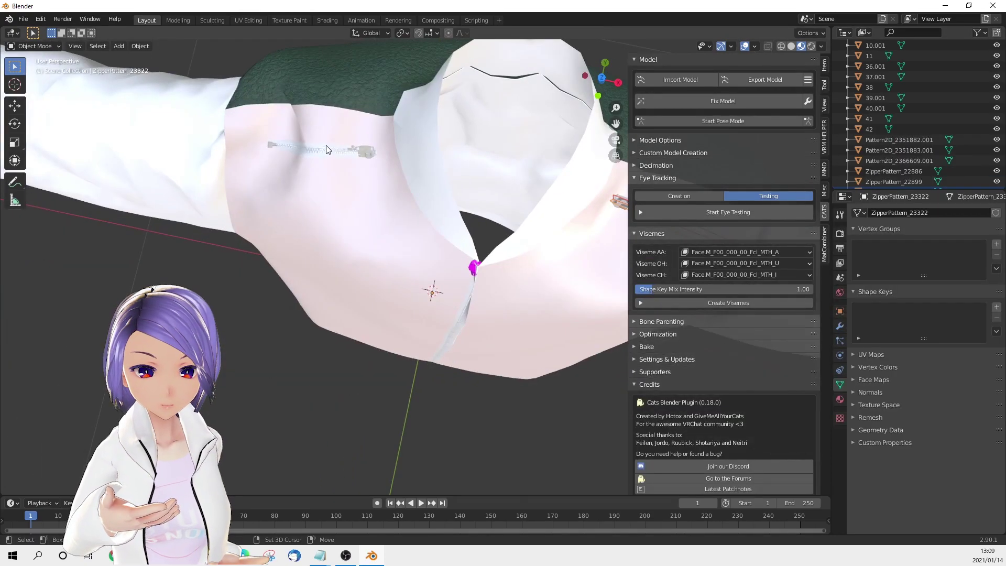
pyautogui.press('Tab')
pyautogui.press('p')
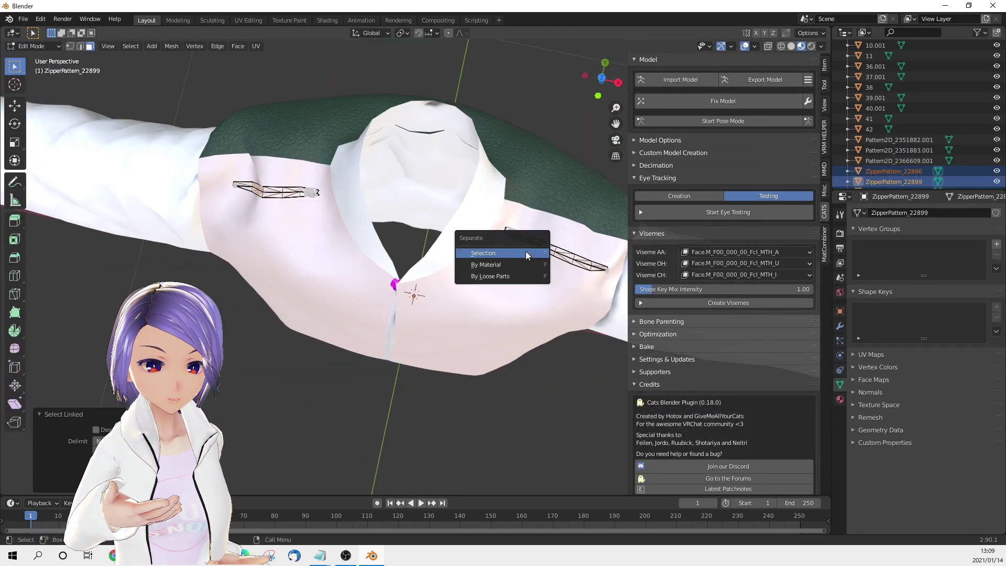
pyautogui.click(526, 253)
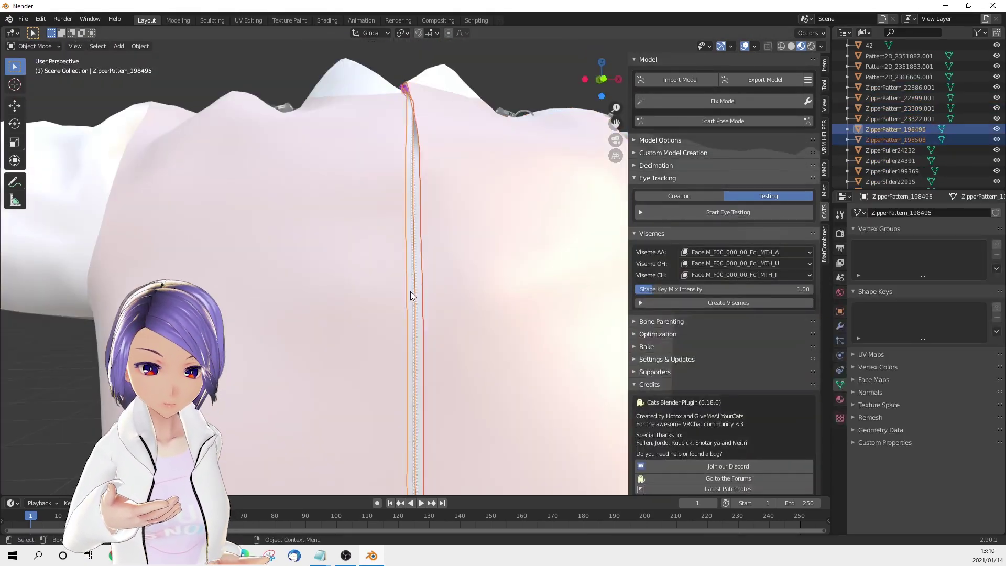
# Separate the linked outer faces of the centre front zipper strips, ZipperPattern_198495 and ZipperPattern_198508, into new objects
pyautogui.press('Tab')
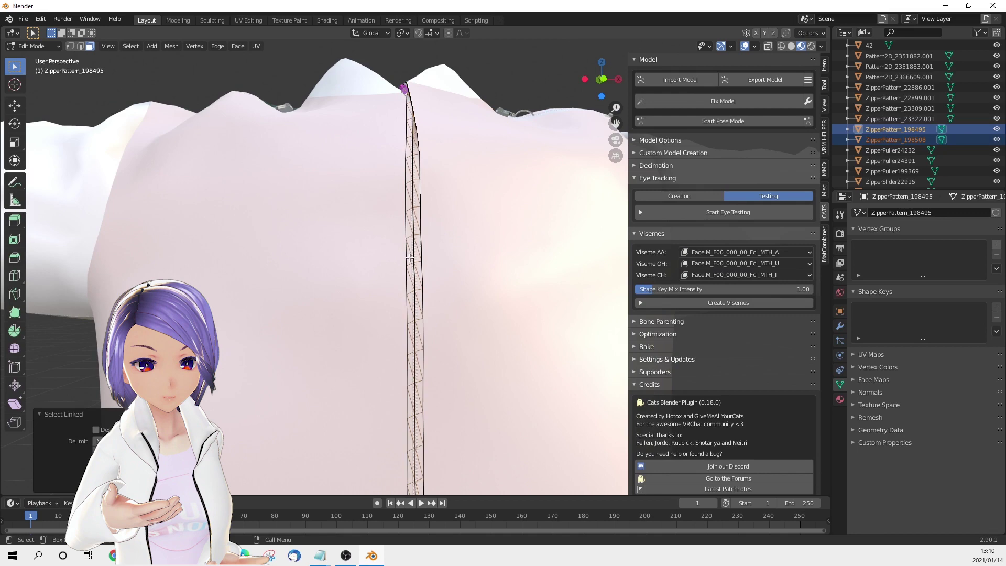
pyautogui.scroll(-4, 593, 170)
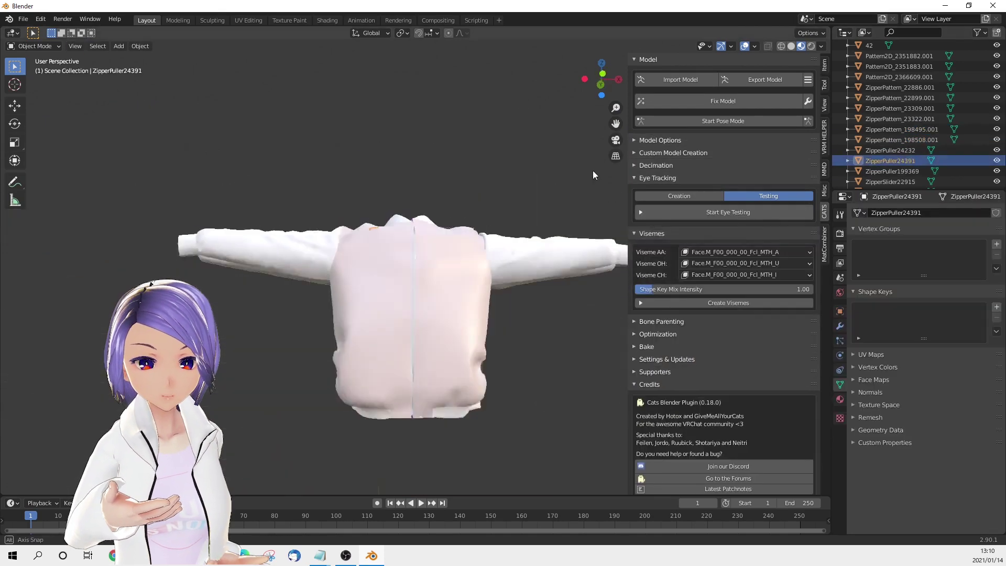
pyautogui.moveTo(592, 171); pyautogui.dragTo(642, 171, button='middle')
# Hide the separated outer jacket pieces and delete the remaining meshes that cannot be seen from outside
pyautogui.scroll(6, 913, 121)
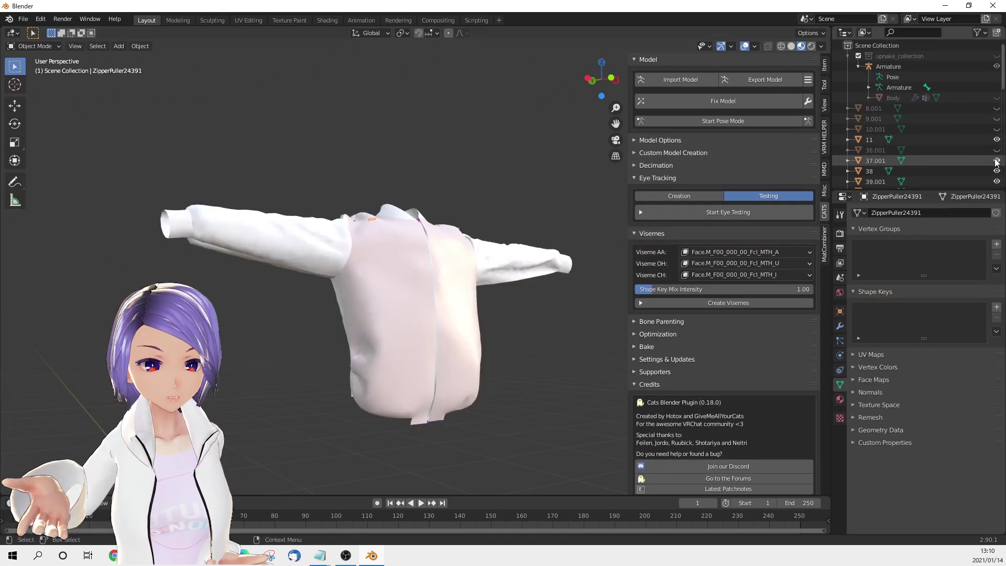
pyautogui.press('x')
pyautogui.click(530, 297)
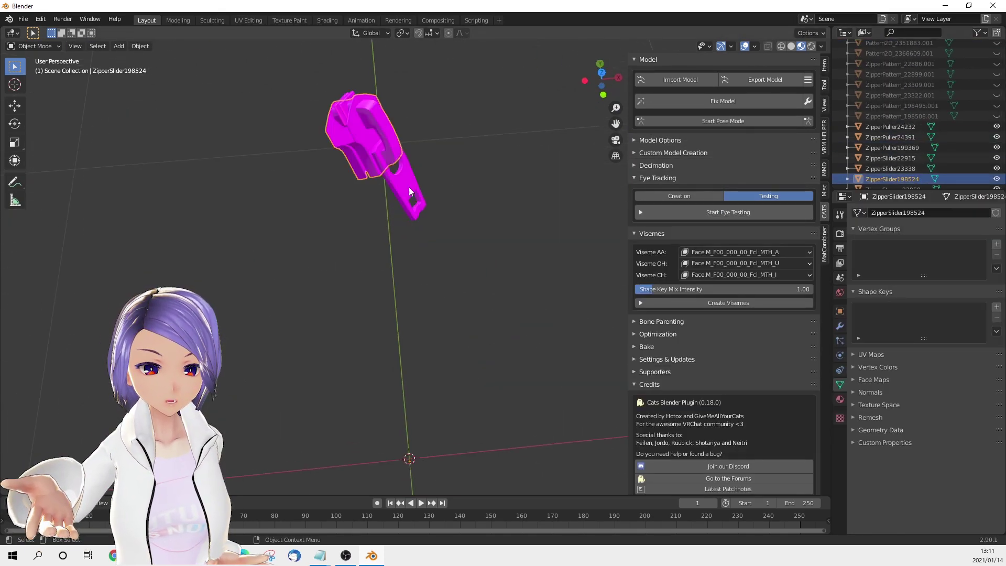
pyautogui.scroll(-5, 409, 187)
pyautogui.click(884, 140)
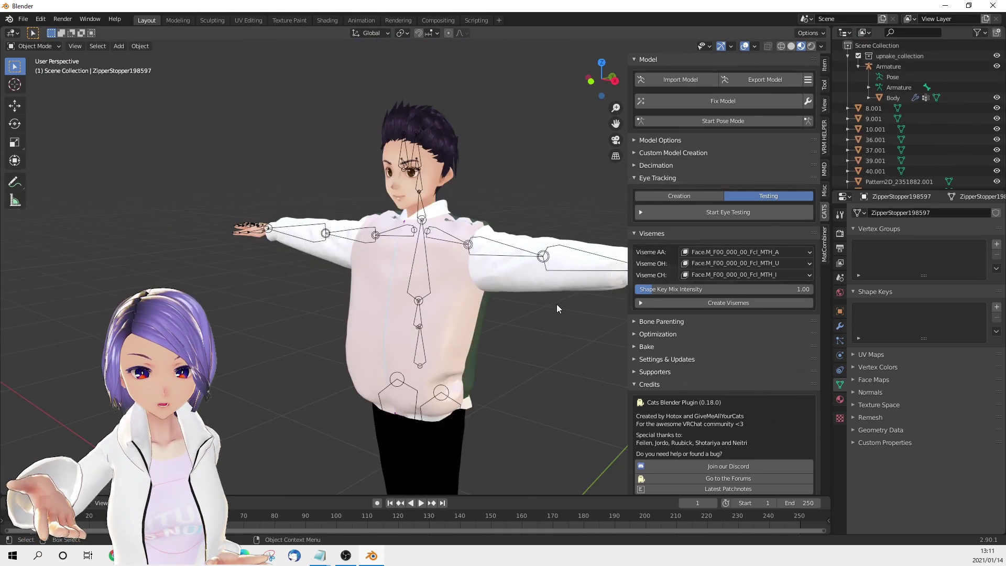
# Add an Image Texture node to the material of front panel 37.001 and connect its Color to the Base Color
pyautogui.scroll(1, 556, 308)
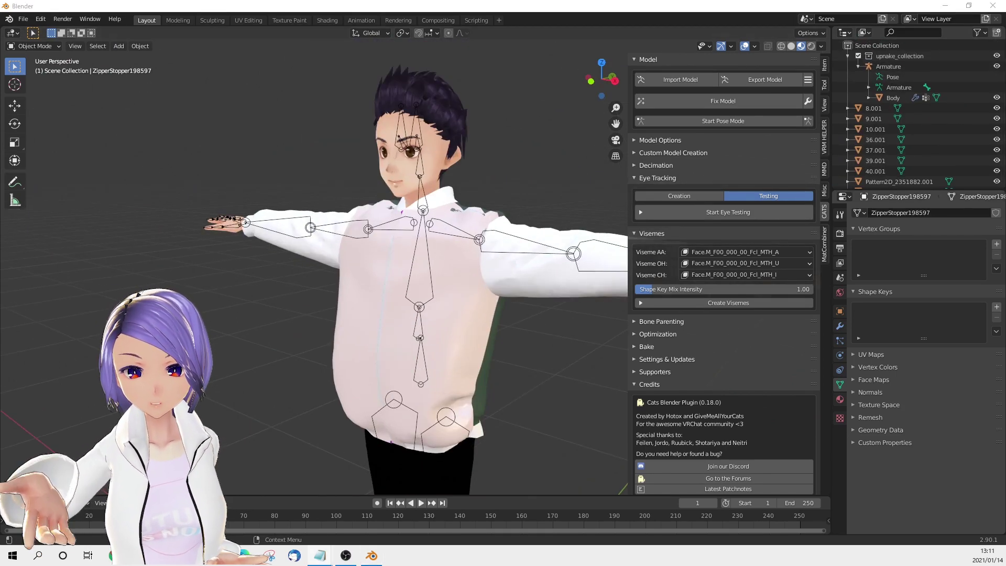
pyautogui.click(429, 285)
pyautogui.moveTo(430, 285); pyautogui.dragTo(439, 359, button='middle')
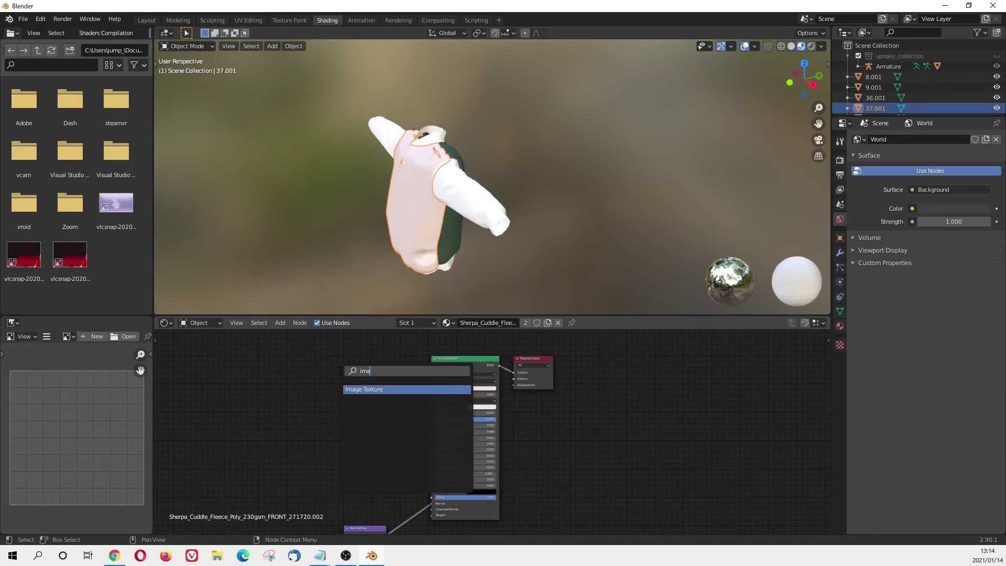
pyautogui.press('Return')
pyautogui.click(316, 376)
pyautogui.moveTo(386, 388); pyautogui.dragTo(431, 388)
# Rename the front panel's Jacket_front material to Jacket
pyautogui.click(440, 235)
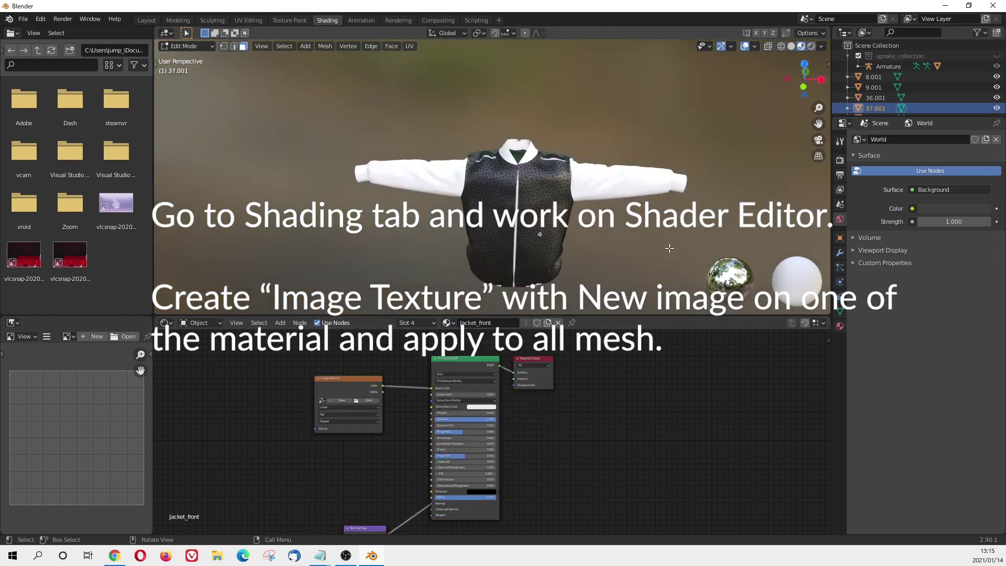
pyautogui.scroll(1, 607, 183)
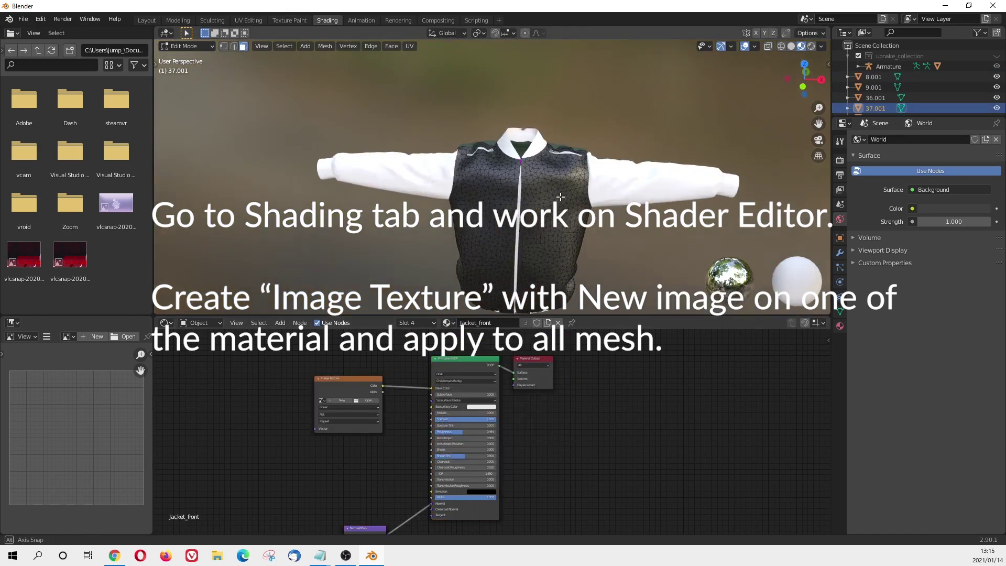
pyautogui.moveTo(606, 183)
pyautogui.mouseDown(button='middle')
pyautogui.moveTo(644, 189)
pyautogui.moveTo(624, 186)
pyautogui.mouseUp(button='middle')
pyautogui.click(488, 322)
pyautogui.write('Jacket')
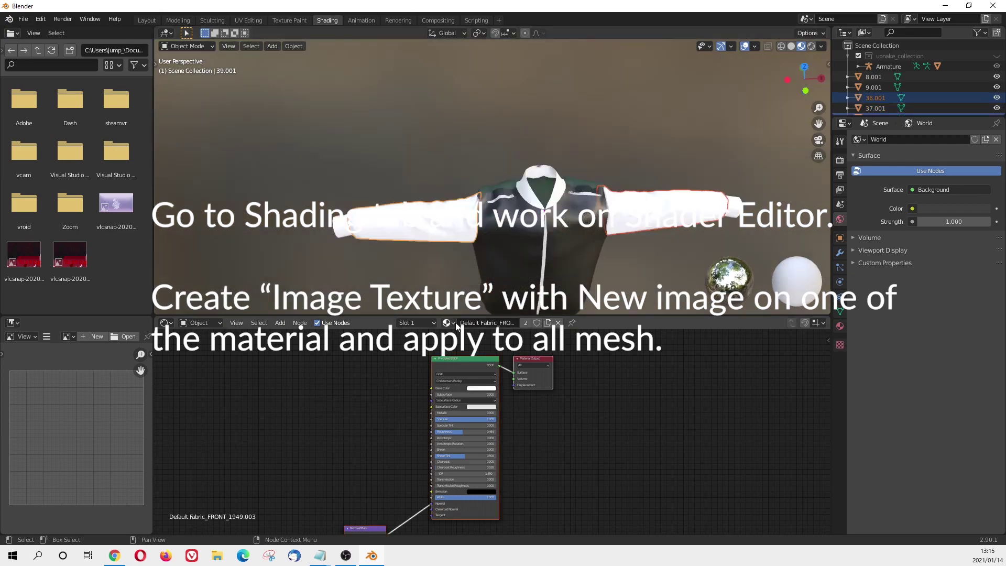
# Assign the Jacket material to both sleeves, 36.001 and 39.001
pyautogui.click(696, 212)
pyautogui.click(449, 323)
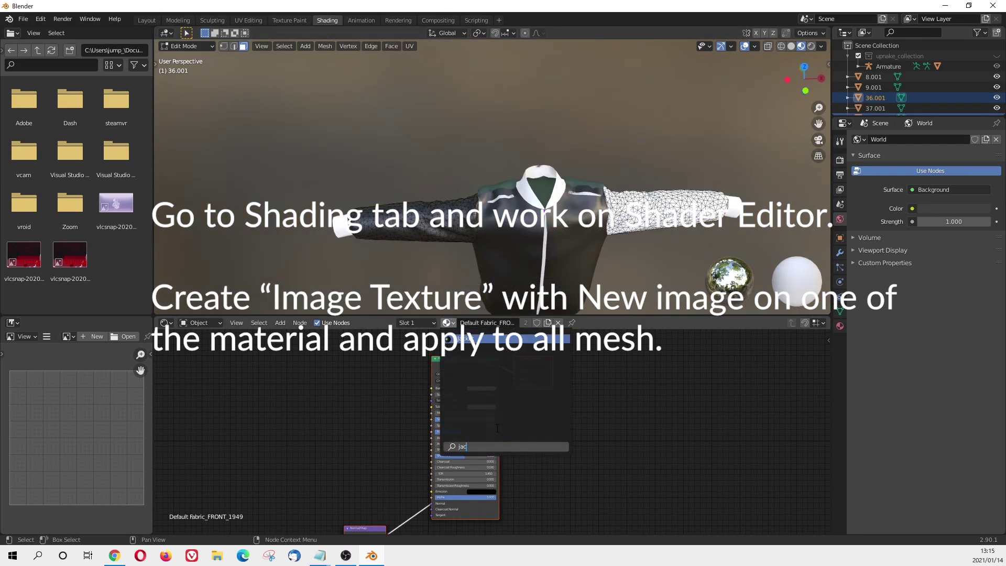
pyautogui.click(461, 367)
pyautogui.press('Tab')
# Assign the Jacket material to the cuffs on both sleeves
pyautogui.click(734, 205)
pyautogui.keyDown('shift'); pyautogui.click(346, 225); pyautogui.keyUp('shift')
pyautogui.press('Tab')
pyautogui.click(449, 323)
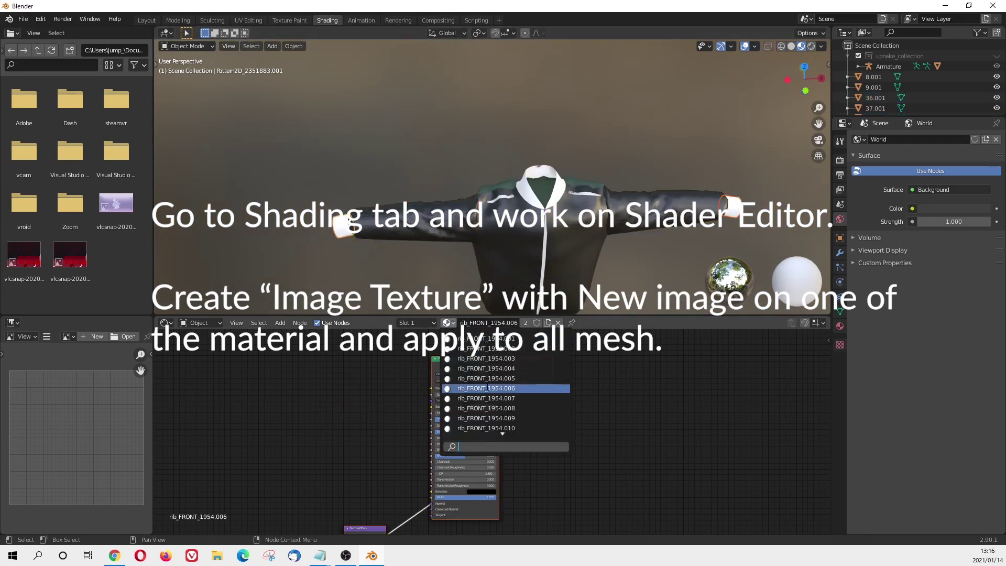
pyautogui.click(461, 367)
pyautogui.click(734, 205)
pyautogui.click(448, 323)
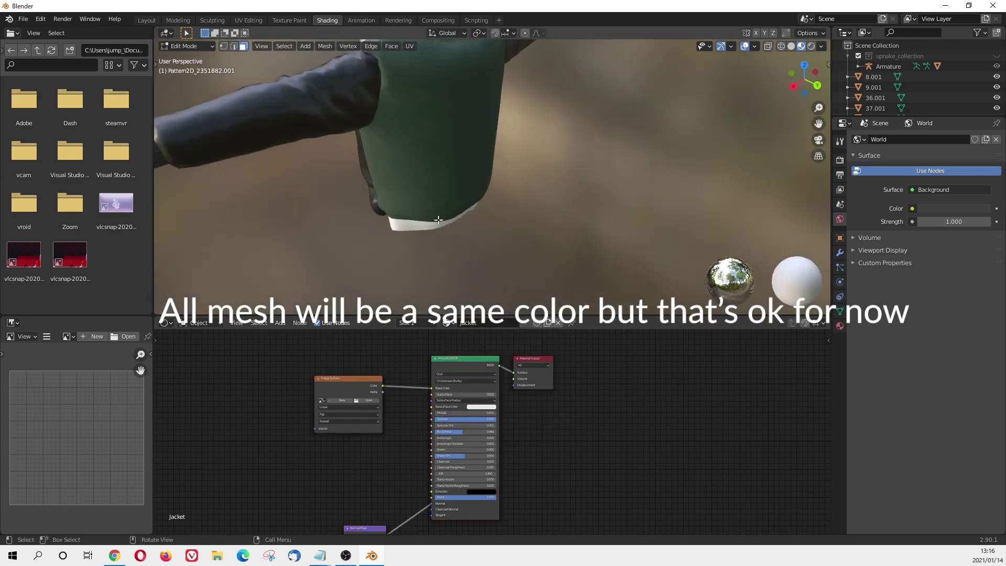
# Assign the Jacket material to the bottom hem and to back panel 9.001
pyautogui.click(446, 322)
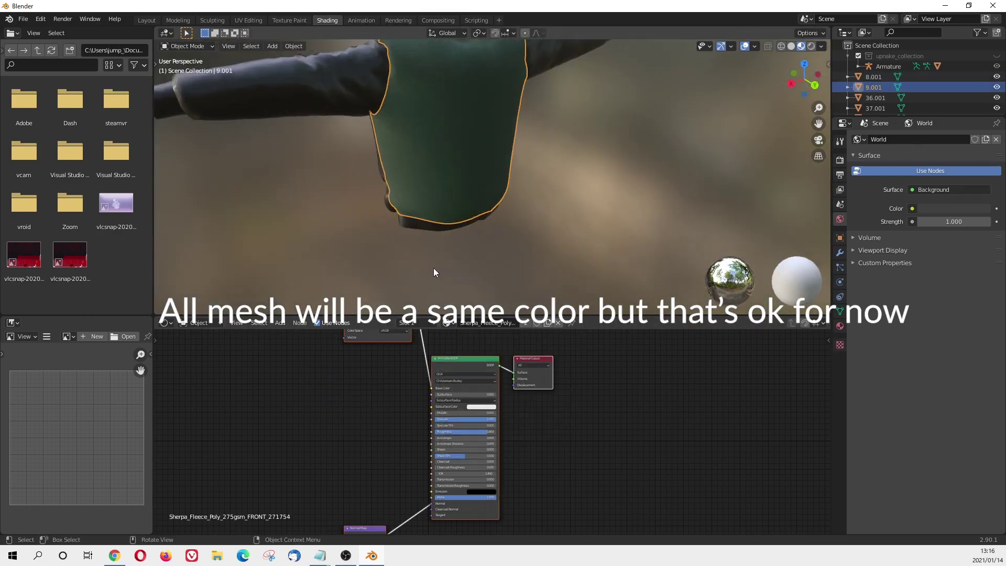
pyautogui.click(446, 322)
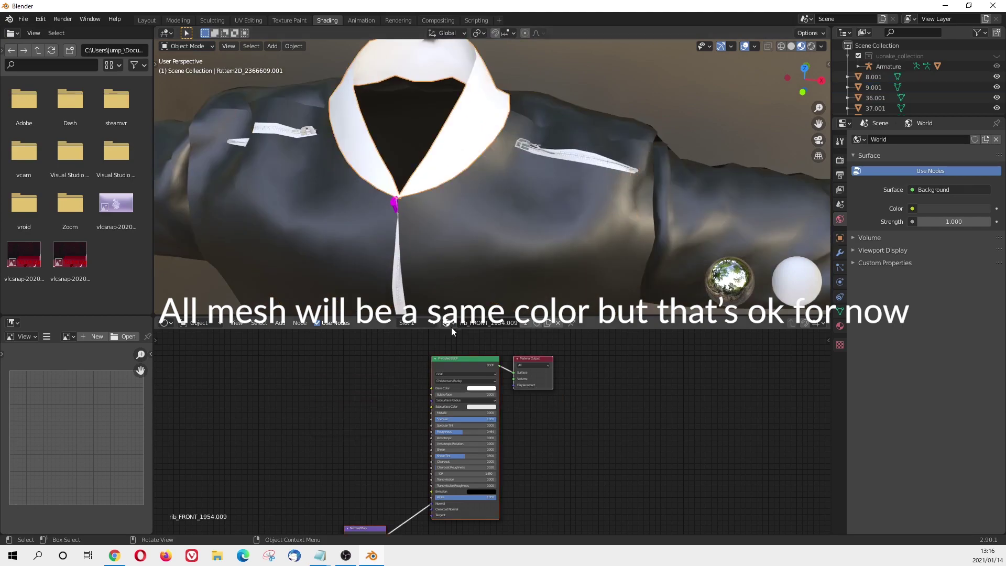
# Assign the Jacket material to the collar and to the shoulder zipper tape ZipperPattern_23322.001
pyautogui.click(450, 323)
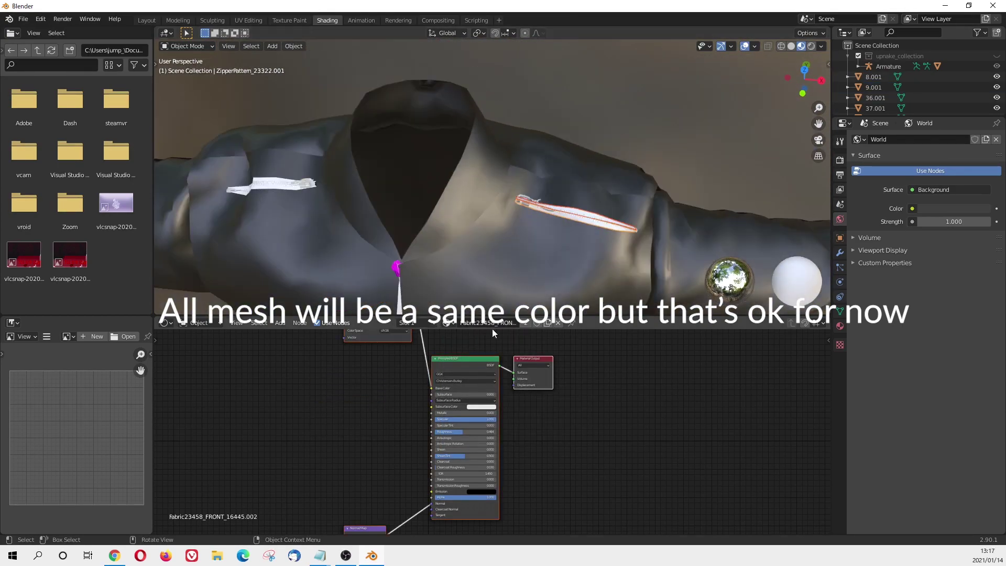
pyautogui.click(839, 326)
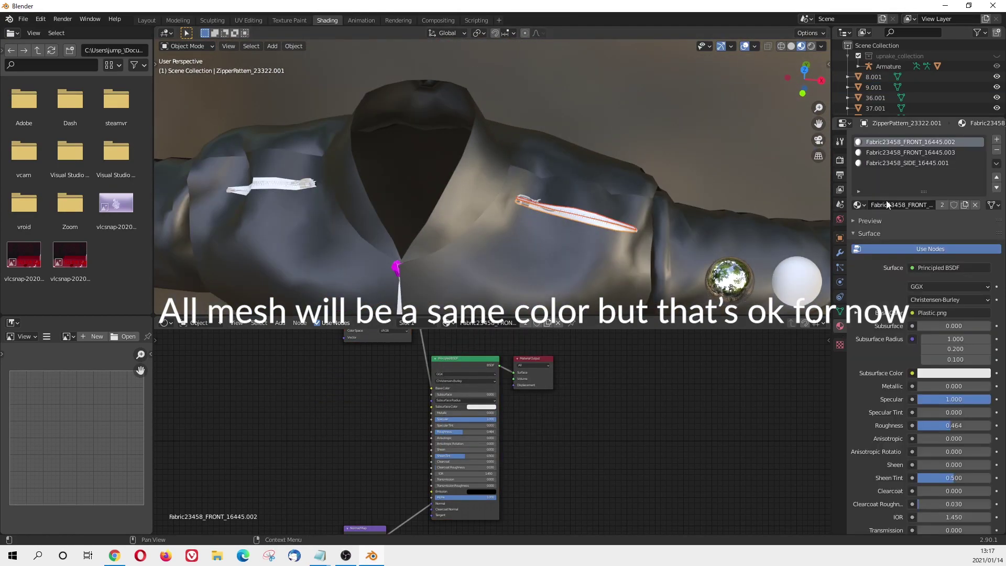
pyautogui.click(856, 205)
pyautogui.click(891, 325)
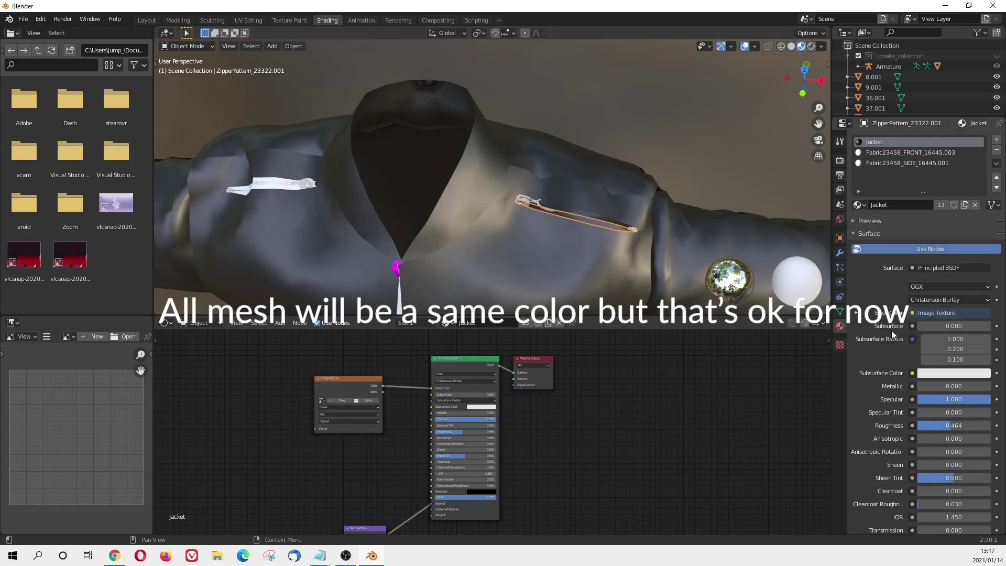
# Assign the Jacket material to both tape halves of the opposite shoulder zipper, including ZipperPattern_22899.001
pyautogui.click(277, 183)
pyautogui.click(857, 204)
pyautogui.click(901, 220)
pyautogui.click(276, 188)
pyautogui.click(277, 186)
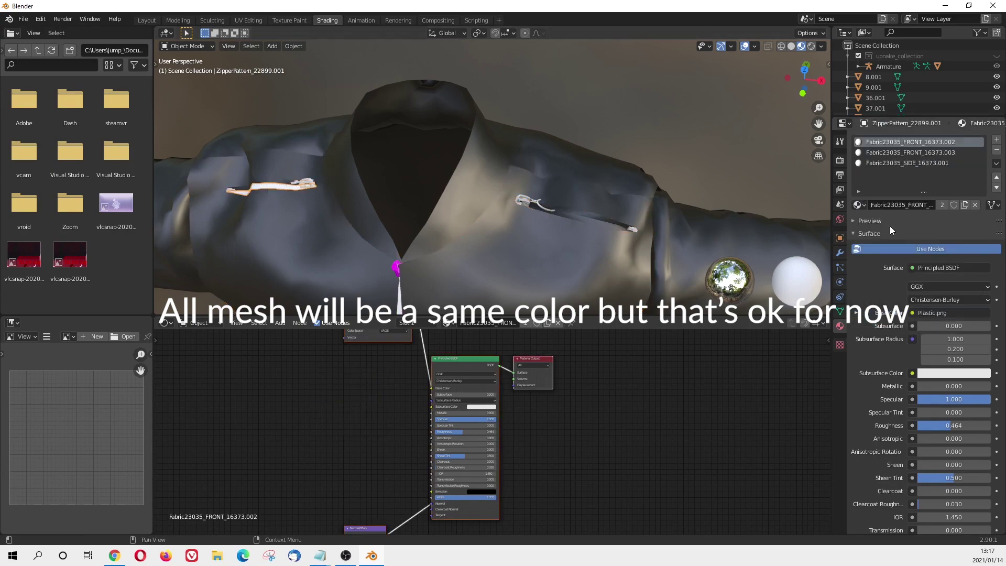
pyautogui.click(856, 205)
pyautogui.write('ja')
pyautogui.click(891, 220)
# Assign the Jacket material to both halves of the front zipper, ZipperPattern_198495.001 and ZipperPattern_198508.001
pyautogui.moveTo(537, 235); pyautogui.dragTo(503, 105, button='middle')
pyautogui.click(381, 156)
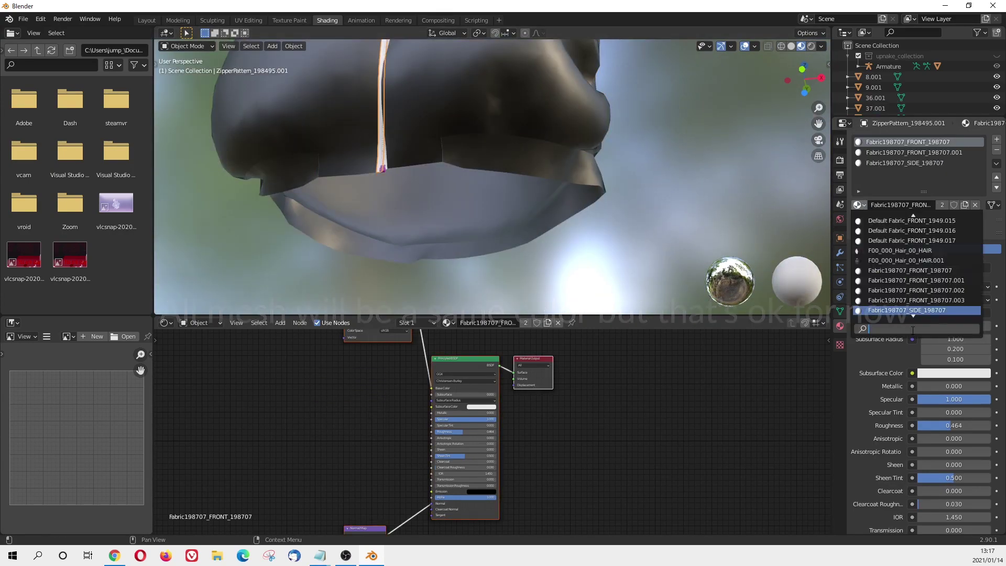
pyautogui.click(384, 151)
pyautogui.press('KP_Decimal')
pyautogui.moveTo(502, 248); pyautogui.dragTo(414, 223, button='middle')
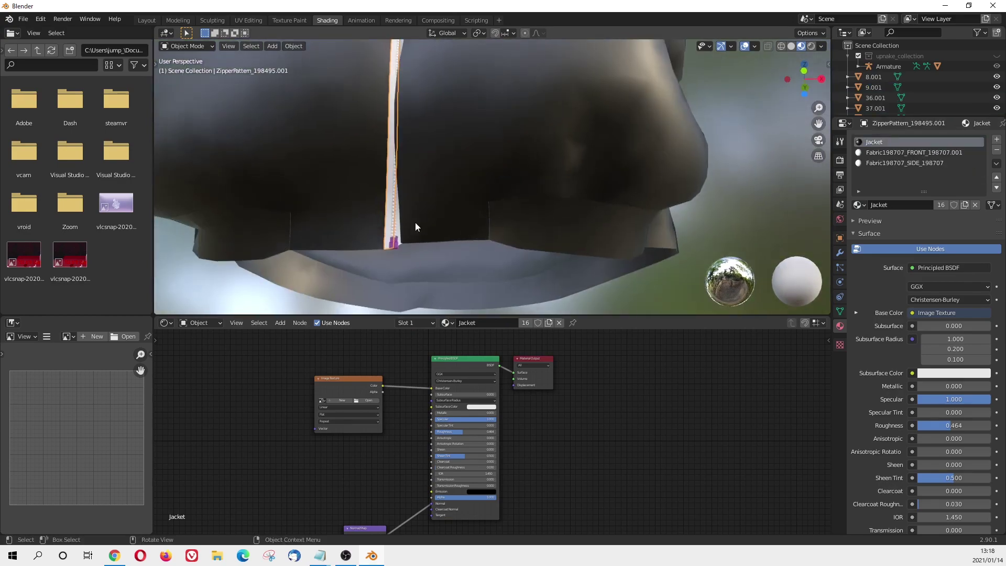
pyautogui.click(415, 223)
pyautogui.click(393, 234)
pyautogui.click(396, 234)
pyautogui.click(876, 209)
pyautogui.click(857, 206)
pyautogui.click(909, 323)
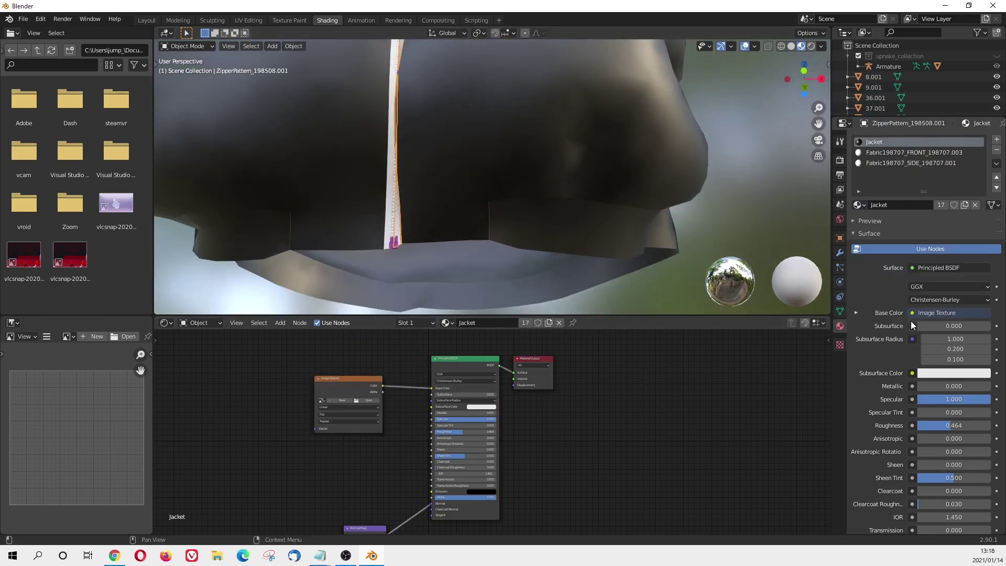
# Switch to the UV Editing workspace and scale down all UVs of the front panel 37.001
pyautogui.moveTo(524, 236); pyautogui.dragTo(328, 108, button='middle')
pyautogui.click(248, 20)
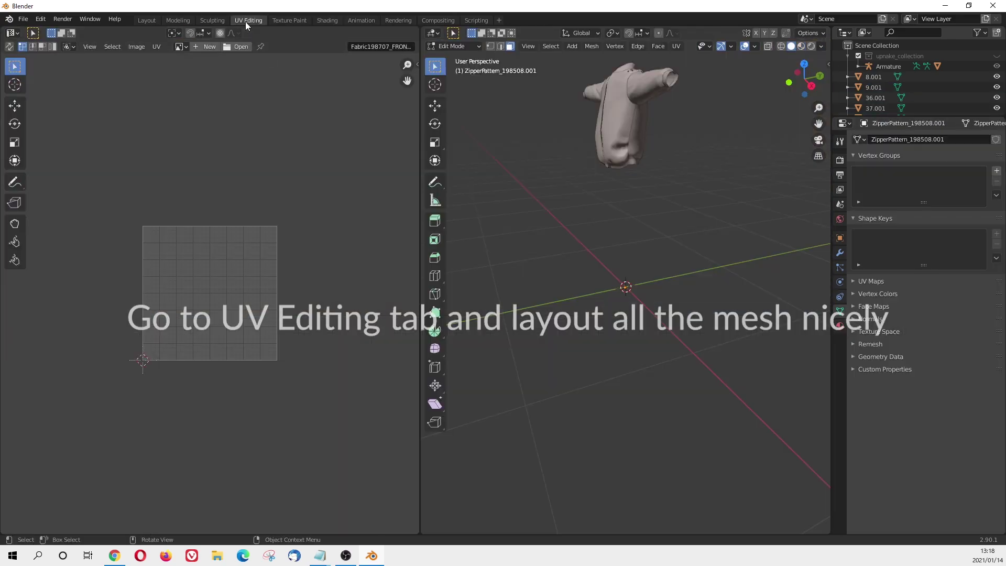
pyautogui.press('Tab')
pyautogui.moveTo(616, 136); pyautogui.dragTo(630, 133, button='middle')
pyautogui.click(631, 133)
pyautogui.press('Tab')
pyautogui.press('a')
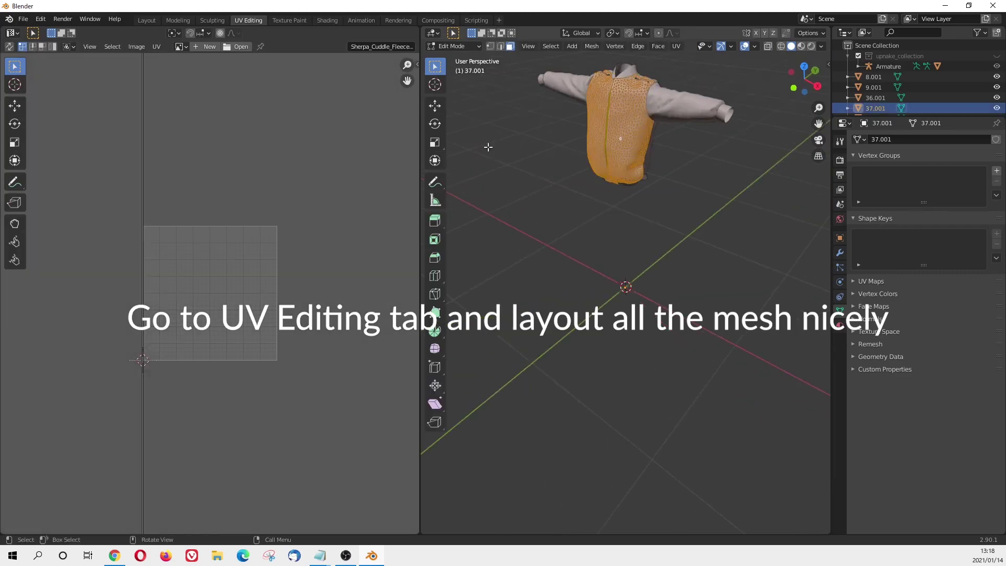
pyautogui.press('a')
pyautogui.press('s')
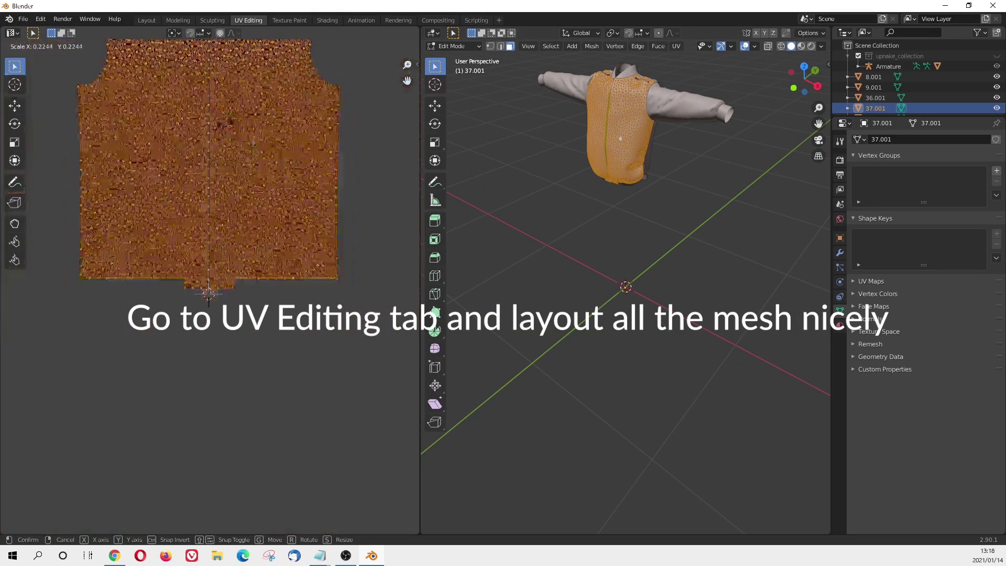
pyautogui.click(221, 132)
# Scale and arrange the UVs of back panel 9.001, the sleeves and the shoulder zippers to fit the UV square
pyautogui.press('s')
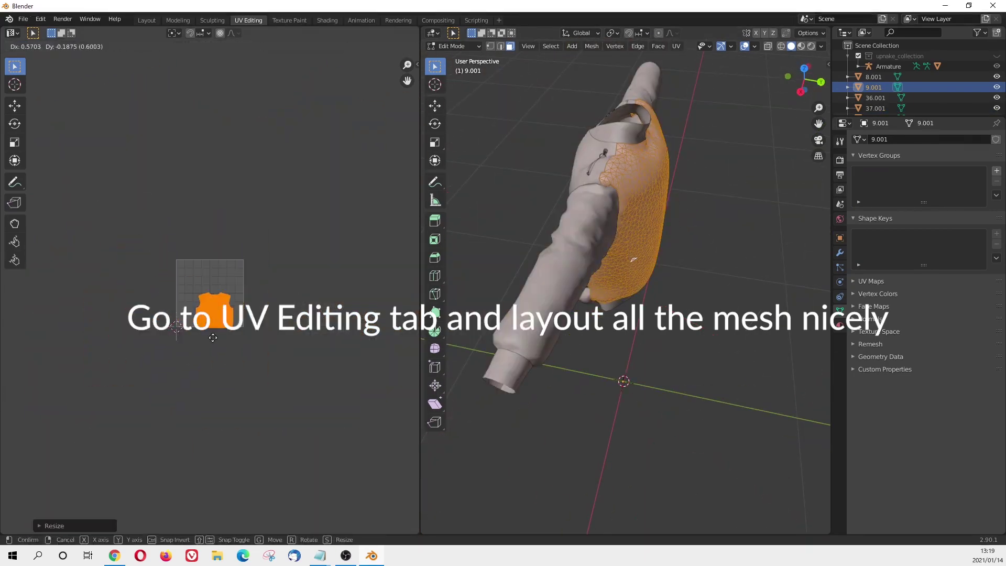
pyautogui.scroll(5, 331, 224)
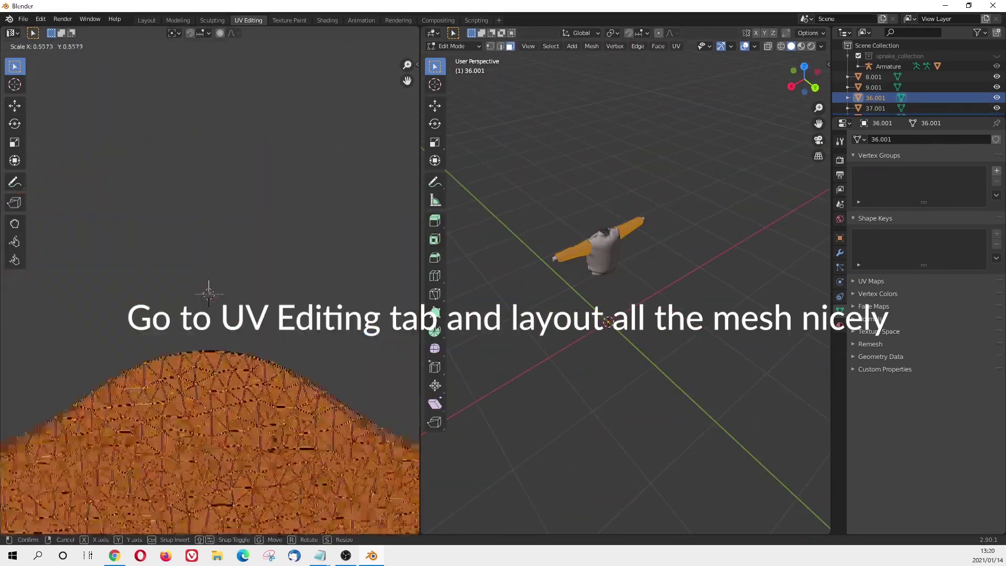
pyautogui.scroll(-5, 241, 330)
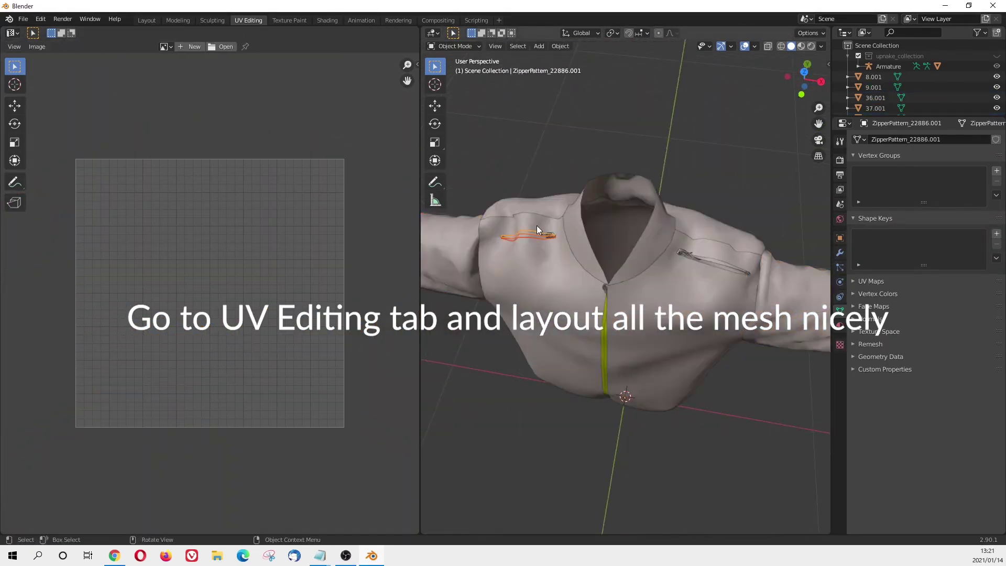
pyautogui.scroll(-2, 184, 335)
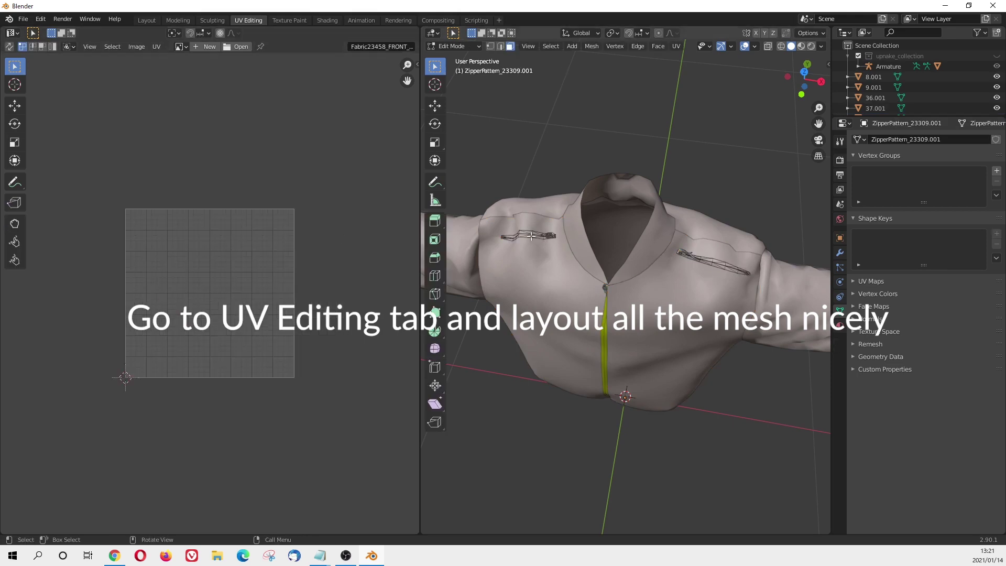
pyautogui.click(211, 280)
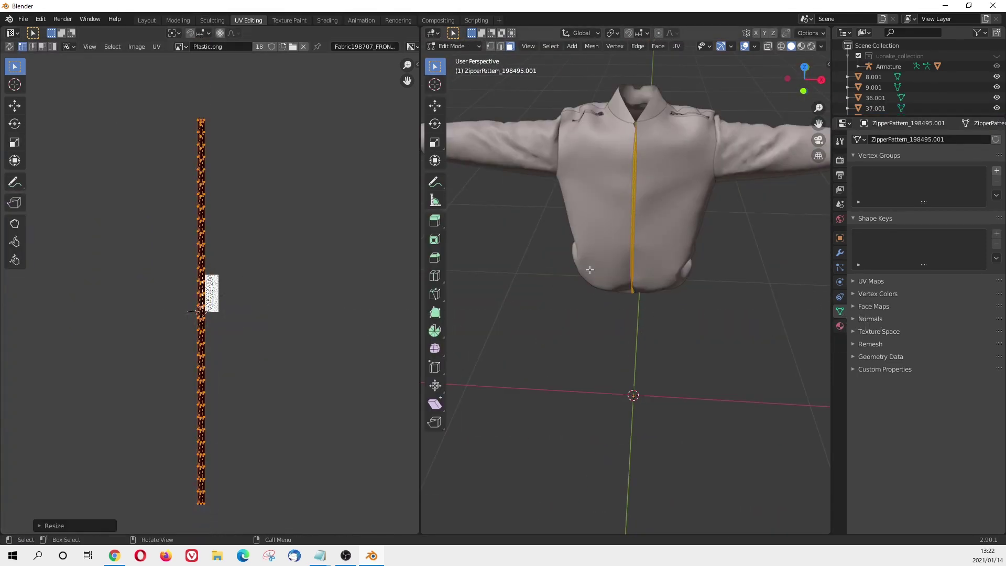
# Replace the shoulder zipper slider's Material24247 with the Jacket material
pyautogui.click(840, 325)
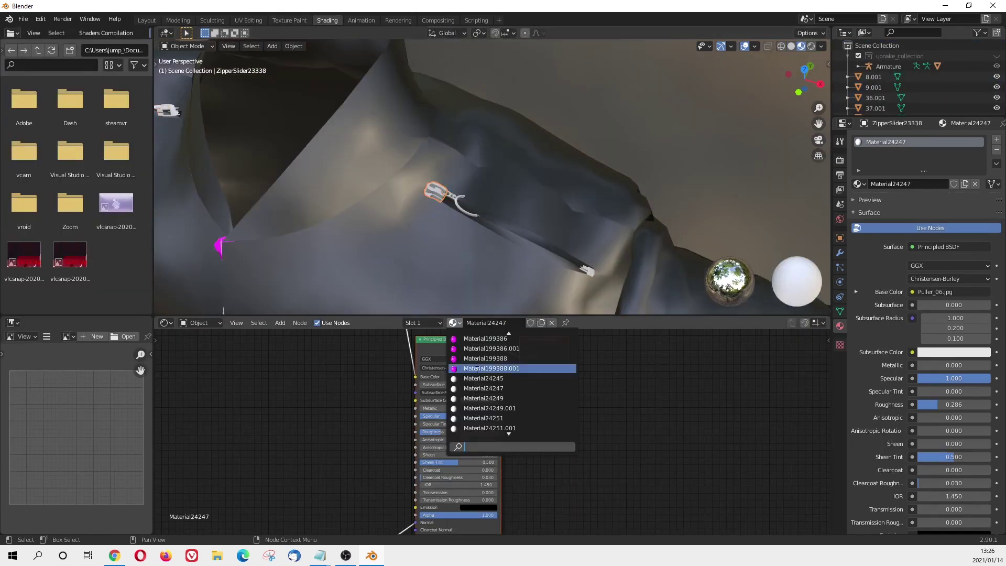
pyautogui.click(488, 336)
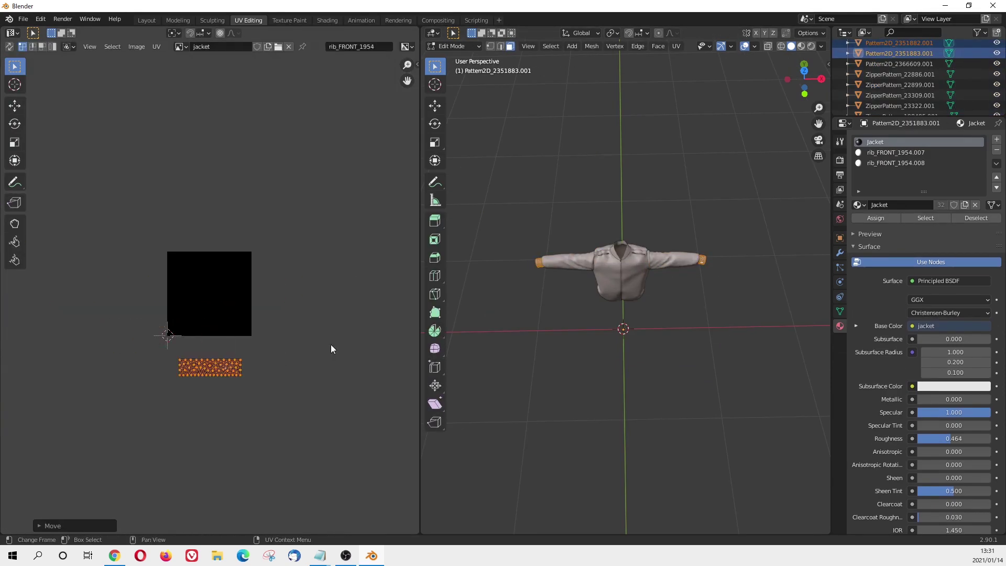
# Shift the cuffs' UVs vertically into the UV square, and export the UV layout of all jacket pieces
pyautogui.press('g')
pyautogui.press('y')
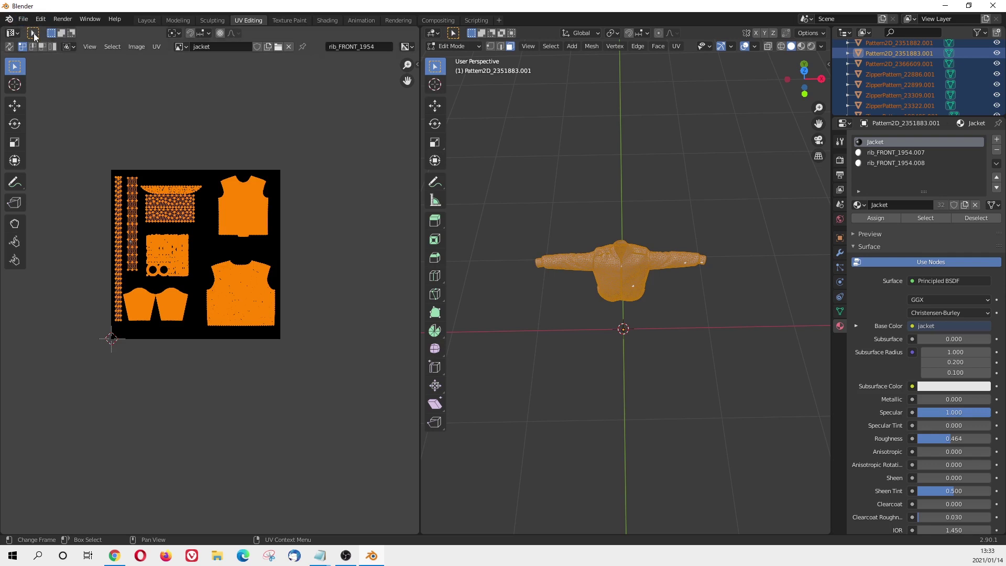
pyautogui.click(156, 47)
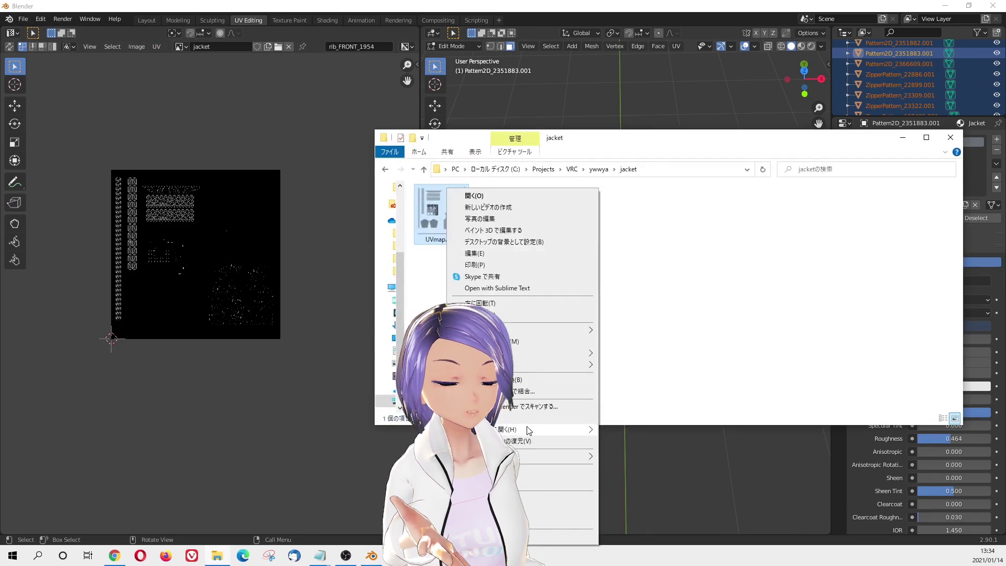
# Open UVmap.png in Photoshop and position the front fabric texture over the front panel's UVs
pyautogui.click(635, 353)
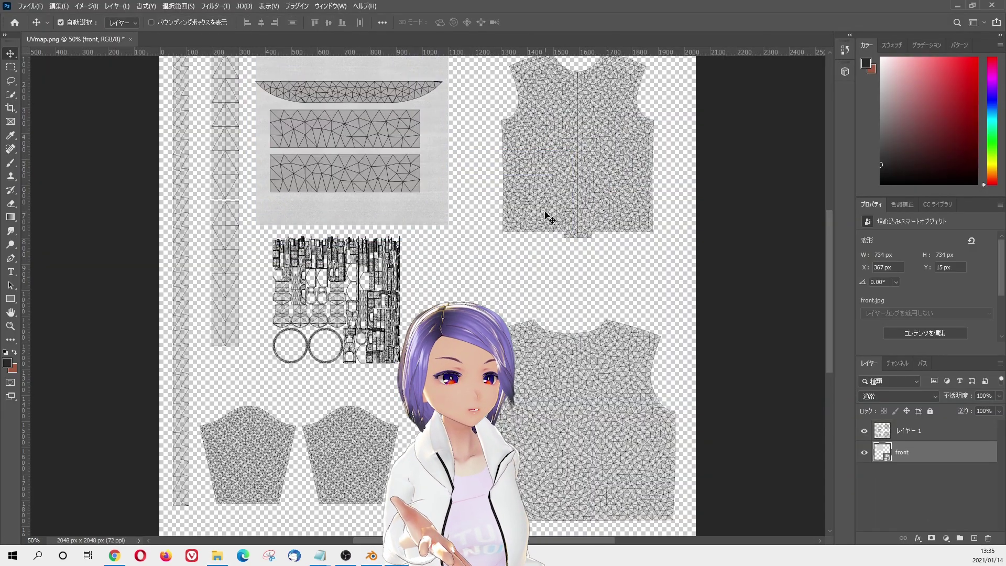
pyautogui.moveTo(592, 324); pyautogui.dragTo(640, 476)
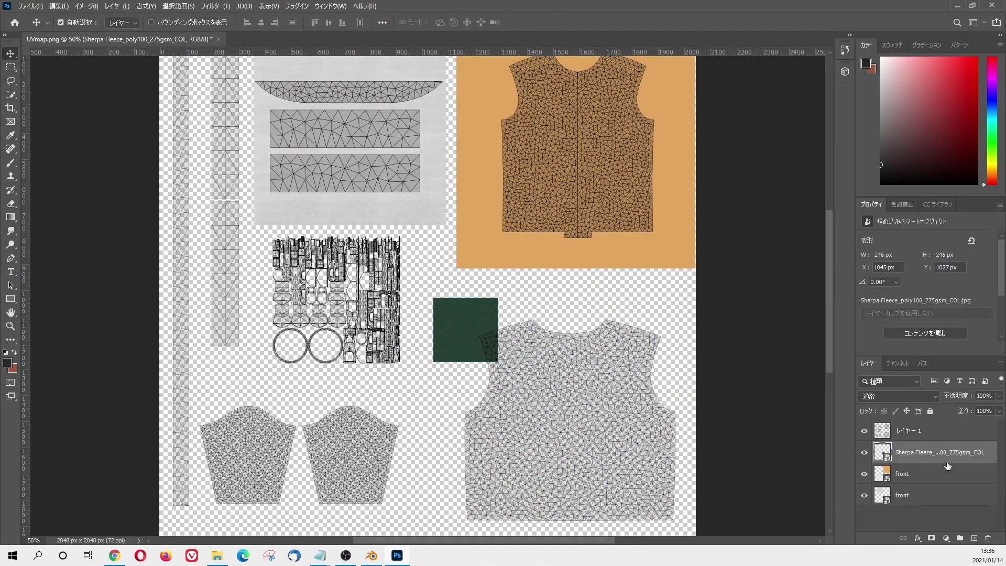
# Duplicate the Sherpa Fleece texture layer three times and place one copy directly beside the original tile
pyautogui.hotkey('ctrl', 'j')
pyautogui.rightClick(947, 466)
pyautogui.hotkey('ctrl', 'j')
pyautogui.hotkey('ctrl', 'j')
pyautogui.click(915, 475)
pyautogui.hotkey('ctrl', 't')
pyautogui.moveTo(466, 329); pyautogui.dragTo(530, 329)
pyautogui.hotkey('ctrl', '+')
pyautogui.hotkey('ctrl', '+')
pyautogui.hotkey('ctrl', '+')
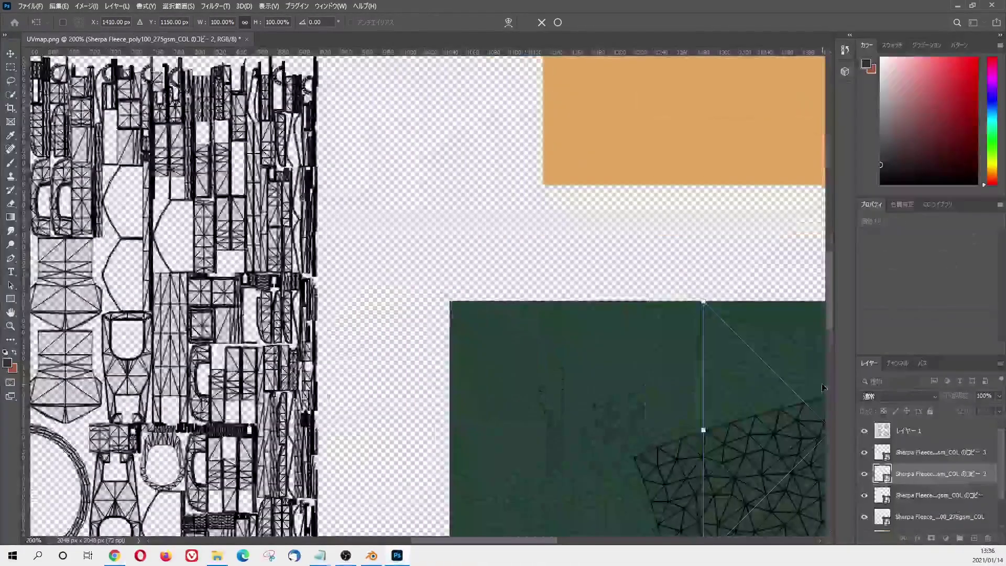
pyautogui.press('Return')
# Align another Sherpa Fleece copy against the second tile as the third tile of the row
pyautogui.click(687, 414)
pyautogui.scroll(-2, 687, 414)
pyautogui.hotkey('ctrl', '-')
pyautogui.hotkey('ctrl', '-')
pyautogui.hotkey('ctrl', '+')
pyautogui.hotkey('ctrl', '+')
pyautogui.press('Left')
pyautogui.press('Left')
pyautogui.press('Left')
pyautogui.press('Left')
pyautogui.press('Left')
pyautogui.press('Left')
pyautogui.press('Left')
pyautogui.press('Left')
pyautogui.press('Left')
pyautogui.press('Left')
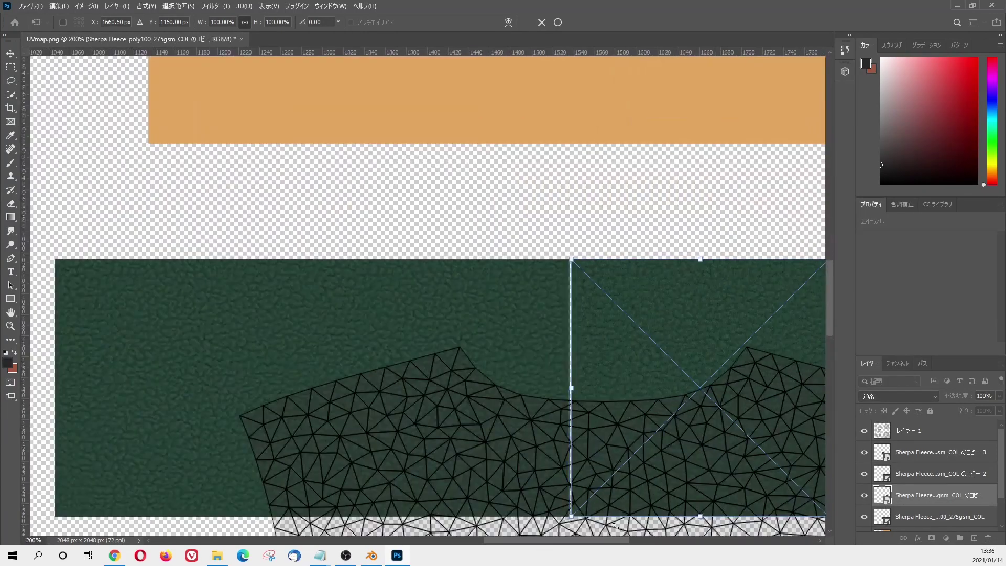
pyautogui.press('Return')
# Move the last Sherpa Fleece copy to the end of the row as the fourth tile
pyautogui.click(530, 283)
pyautogui.hotkey('ctrl', '-')
pyautogui.hotkey('ctrl', '-')
pyautogui.moveTo(346, 312); pyautogui.dragTo(604, 313)
pyautogui.hotkey('ctrl', '+')
pyautogui.scroll(-1, 911, 451)
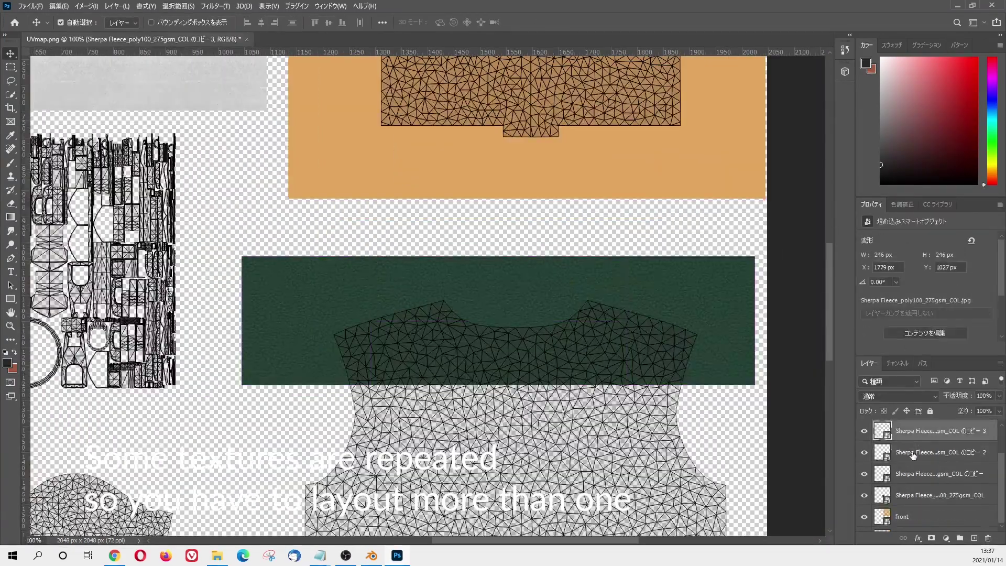
# Duplicate the row of four Sherpa Fleece tiles and align the copy directly beneath it over the back panel
pyautogui.keyDown('shift'); pyautogui.click(935, 494); pyautogui.keyUp('shift')
pyautogui.rightClick(937, 494)
pyautogui.hotkey('ctrl', 'j')
pyautogui.hotkey('shift', 'Down')
pyautogui.hotkey('shift', 'Down')
pyautogui.hotkey('shift', 'Down')
pyautogui.hotkey('shift', 'Down')
pyautogui.hotkey('shift', 'Down')
pyautogui.hotkey('shift', 'Down')
pyautogui.hotkey('shift', 'Down')
pyautogui.hotkey('shift', 'Down')
pyautogui.hotkey('shift', 'Down')
pyautogui.hotkey('shift', 'Down')
pyautogui.hotkey('shift', 'Down')
pyautogui.hotkey('shift', 'Down')
pyautogui.hotkey('shift', 'Down')
pyautogui.hotkey('shift', 'Down')
pyautogui.hotkey('shift', 'Down')
pyautogui.hotkey('shift', 'Down')
pyautogui.hotkey('shift', 'Down')
pyautogui.hotkey('shift', 'Down')
pyautogui.hotkey('shift', 'Down')
pyautogui.hotkey('shift', 'Down')
pyautogui.press('Up')
pyautogui.press('Up')
pyautogui.press('Up')
pyautogui.press('Up')
pyautogui.scroll(-4, 935, 467)
pyautogui.click(935, 473)
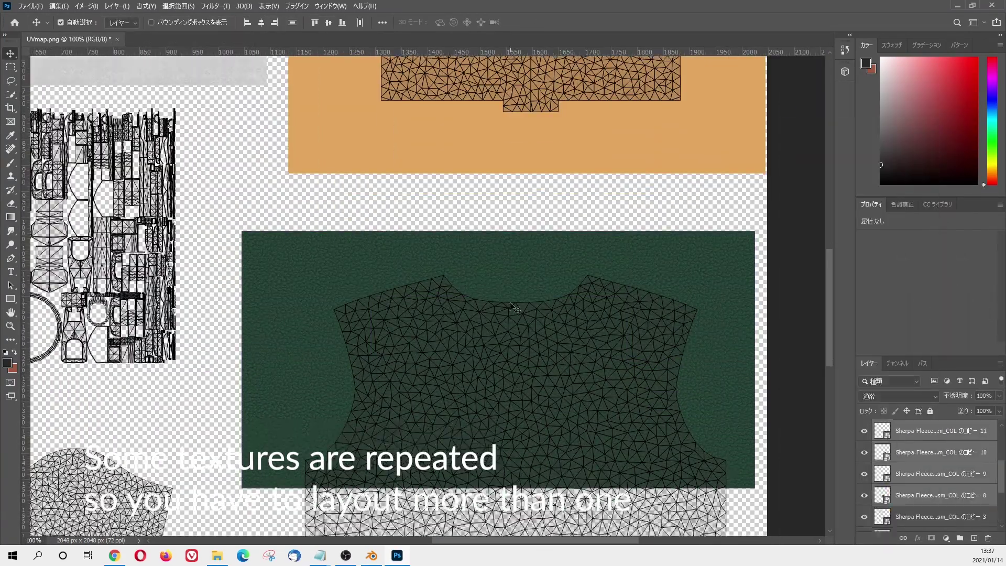
# Combine all the Sherpa Fleece tile layers into one layer group
pyautogui.hotkey('ctrl', '-')
pyautogui.hotkey('ctrl', '-')
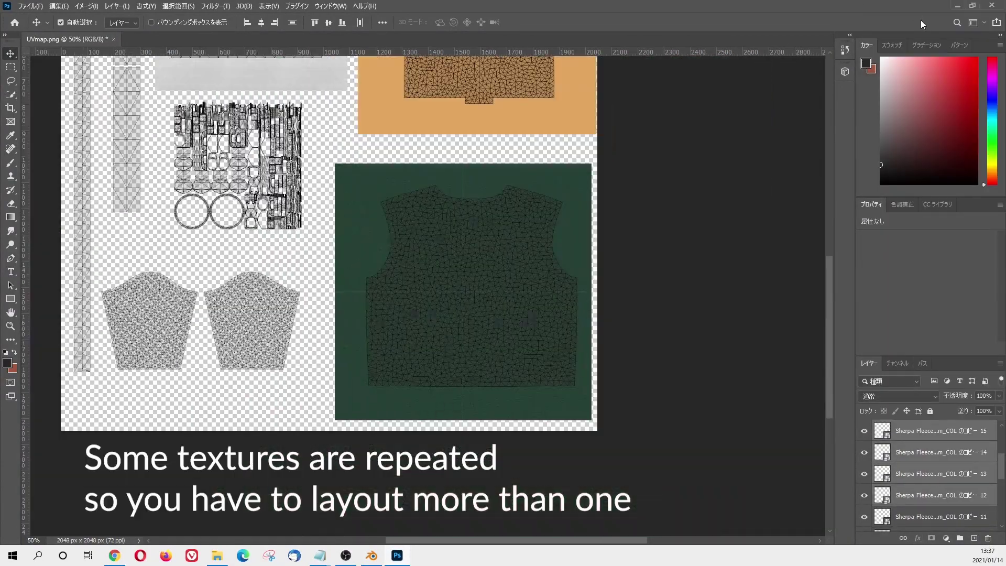
pyautogui.scroll(-5, 952, 474)
pyautogui.click(952, 478)
pyautogui.scroll(6, 952, 473)
pyautogui.keyDown('shift'); pyautogui.click(952, 451); pyautogui.keyUp('shift')
pyautogui.hotkey('ctrl', 'g')
pyautogui.hotkey('ctrl', 't')
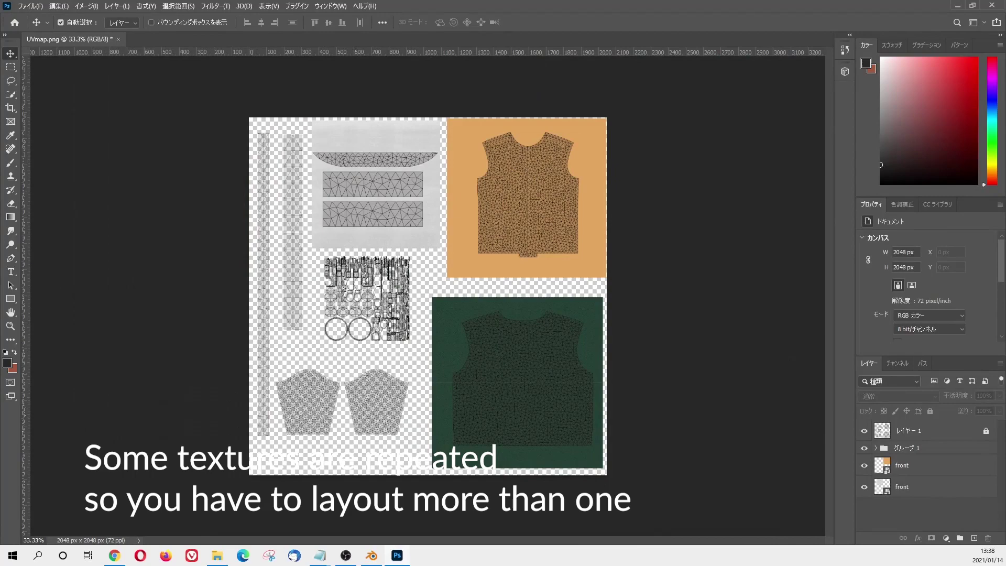
# Fit a plain rectangle behind the two sleeve pieces of the UV layout
pyautogui.moveTo(415, 443); pyautogui.dragTo(417, 446)
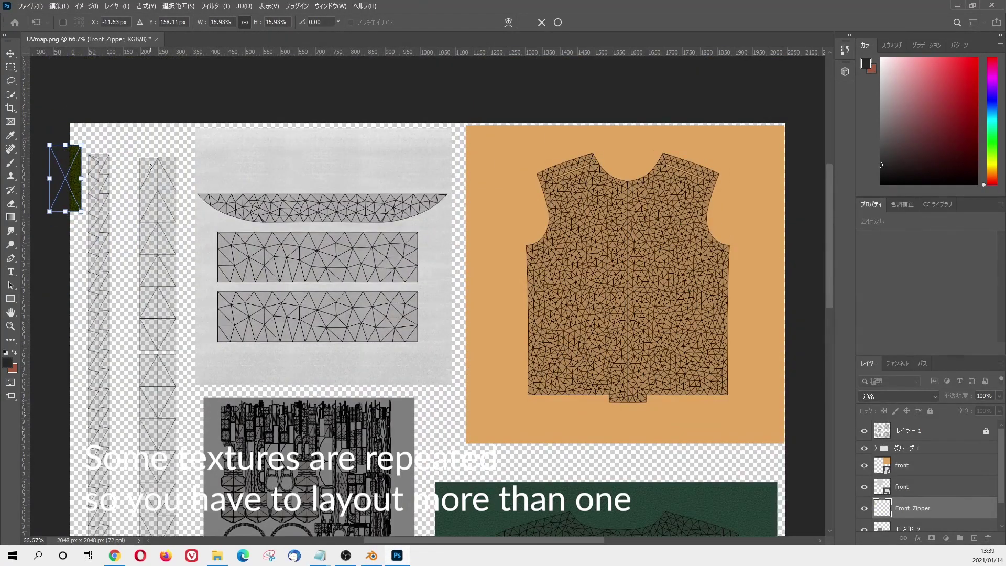
# Scale the Front_Zipper texture to about 64 by 134 px and fit it over the upper end of the narrowest strip
pyautogui.hotkey('ctrl', '+')
pyautogui.hotkey('ctrl', '+')
pyautogui.keyDown('ctrl'); pyautogui.scroll(8, 150, 167); pyautogui.keyUp('ctrl')
pyautogui.scroll(3, 293, 236)
pyautogui.moveTo(309, 314); pyautogui.dragTo(411, 202)
pyautogui.moveTo(398, 137); pyautogui.dragTo(404, 219)
pyautogui.press('Return')
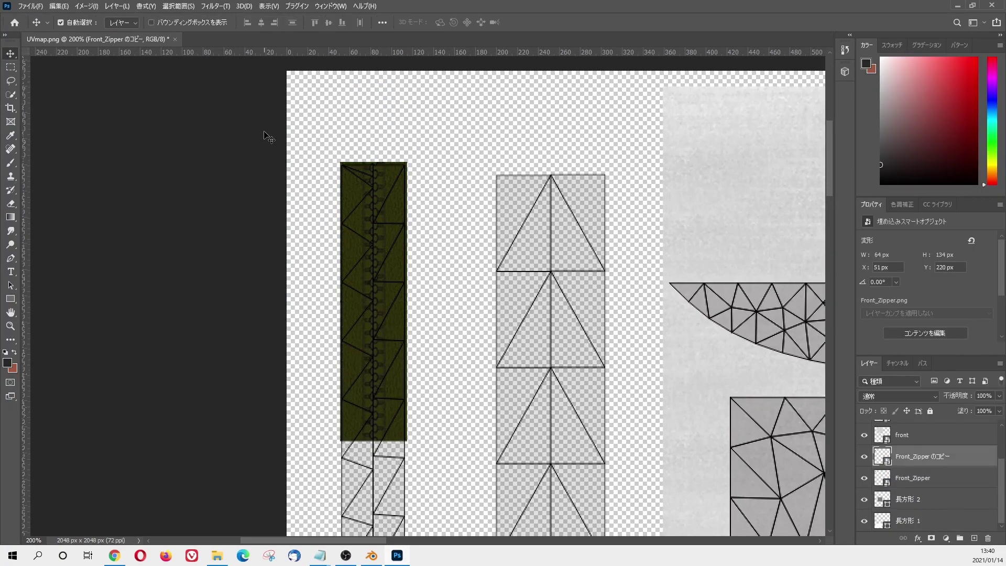
# Duplicate the Front_Zipper tiles repeatedly downward along the narrowest UV strip
pyautogui.moveTo(264, 135); pyautogui.dragTo(394, 367)
pyautogui.keyDown('alt'); pyautogui.moveTo(373, 220); pyautogui.dragTo(373, 499); pyautogui.keyUp('alt')
pyautogui.hotkey('ctrl', '-')
pyautogui.hotkey('ctrl', '-')
pyautogui.moveTo(367, 252); pyautogui.dragTo(429, 414)
pyautogui.keyDown('alt'); pyautogui.moveTo(413, 315); pyautogui.dragTo(413, 343); pyautogui.keyUp('alt')
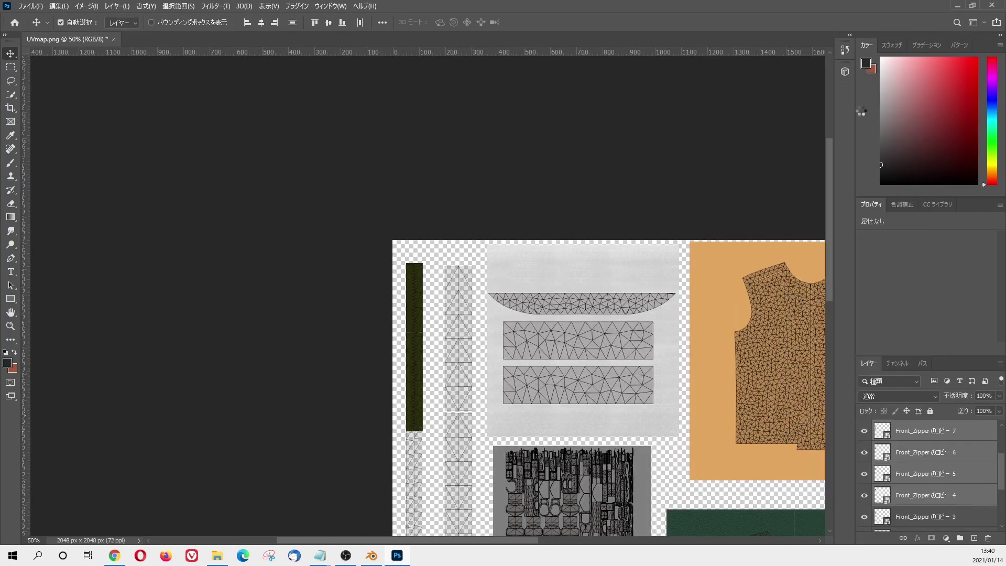
pyautogui.hotkey('ctrl', '+')
pyautogui.hotkey('ctrl', '+')
pyautogui.scroll(-3, 427, 295)
pyautogui.hotkey('ctrl', '-')
pyautogui.hotkey('ctrl', '-')
pyautogui.hotkey('ctrl', '-')
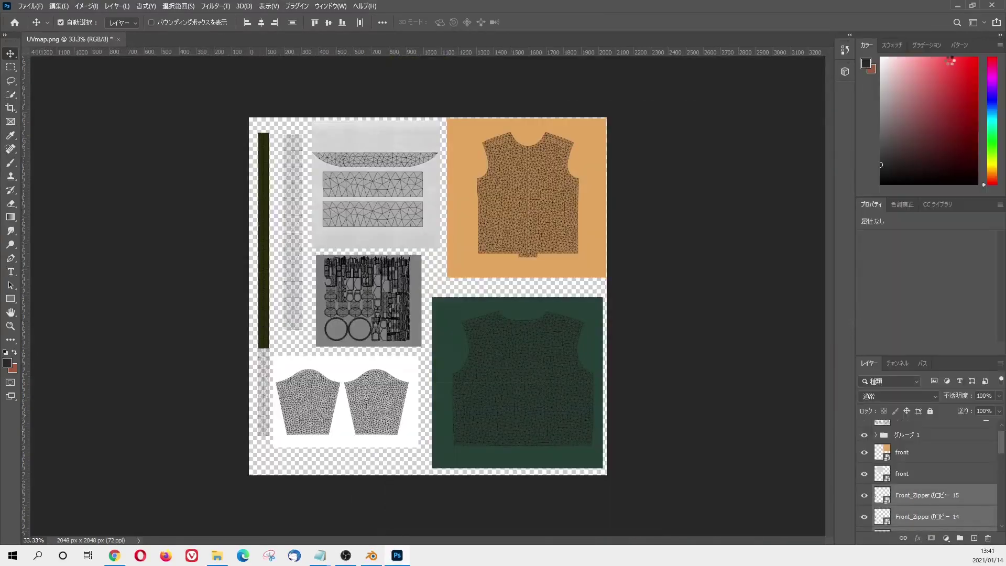
# Delete the surplus Front_Zipper tile at the lower end of the narrowest strip
pyautogui.hotkey('ctrl', '+')
pyautogui.hotkey('ctrl', '+')
pyautogui.hotkey('ctrl', '-')
pyautogui.hotkey('ctrl', '-')
pyautogui.moveTo(210, 487); pyautogui.dragTo(267, 462)
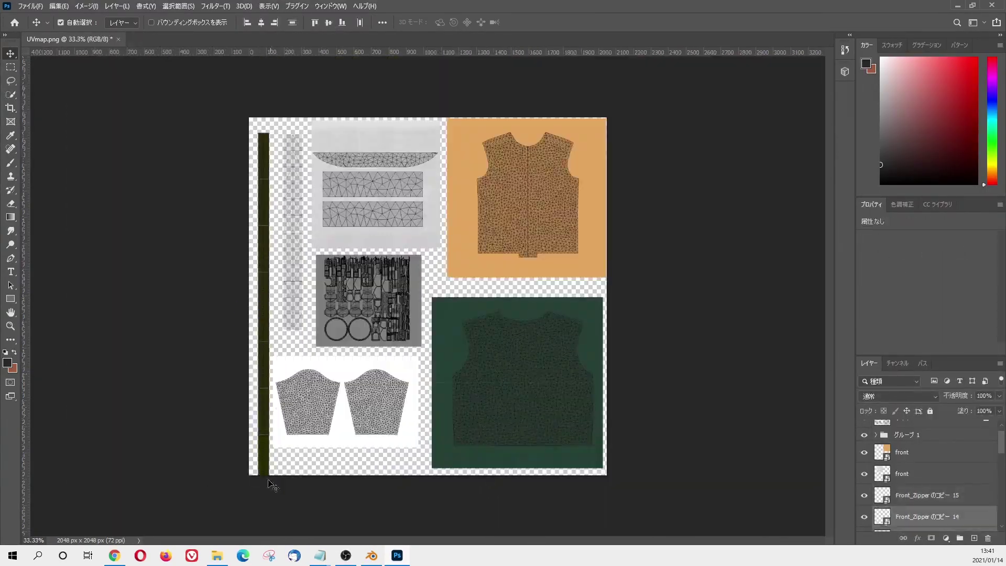
pyautogui.press('Delete')
pyautogui.hotkey('ctrl', '+')
pyautogui.hotkey('ctrl', '+')
pyautogui.hotkey('ctrl', '+')
pyautogui.hotkey('ctrl', '+')
pyautogui.scroll(-5, 427, 294)
pyautogui.hotkey('ctrl', '-')
pyautogui.hotkey('ctrl', '-')
pyautogui.hotkey('ctrl', '-')
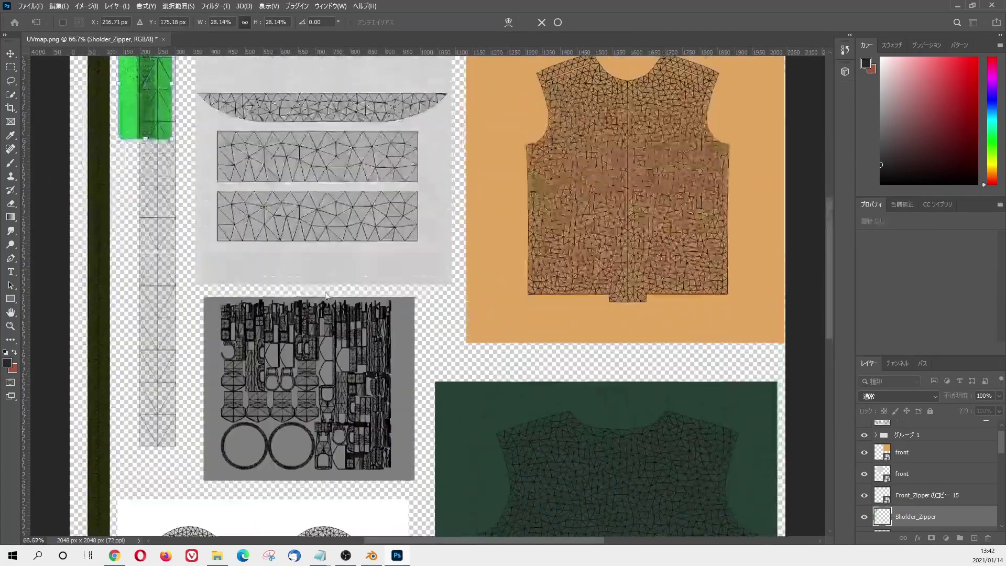
# Scale the Sholder_Zipper texture to about 123 by 256 px and fit it over the upper end of the wider zipper strip
pyautogui.scroll(3, 152, 157)
pyautogui.moveTo(146, 212); pyautogui.dragTo(158, 231)
pyautogui.moveTo(184, 176); pyautogui.dragTo(176, 190)
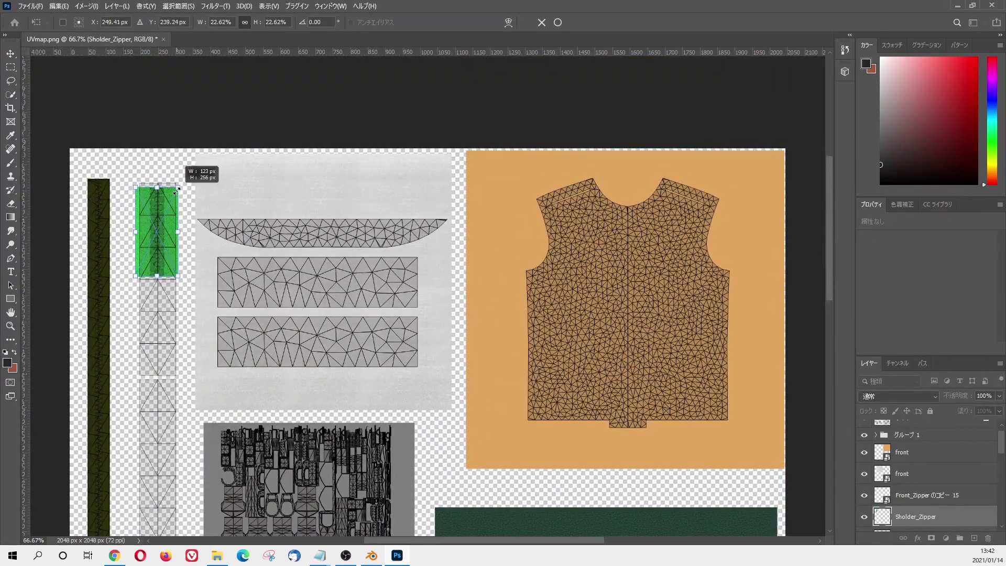
pyautogui.press('Return')
# Duplicate the Sholder_Zipper tile and shift the copy straight down so it continues the first tile along the strip
pyautogui.rightClick(922, 518)
pyautogui.click(915, 80)
pyautogui.hotkey('shift', 'Down')
pyautogui.hotkey('shift', 'Down')
pyautogui.hotkey('shift', 'Down')
pyautogui.hotkey('shift', 'Down')
pyautogui.hotkey('shift', 'Down')
pyautogui.hotkey('shift', 'Down')
pyautogui.hotkey('shift', 'Down')
pyautogui.hotkey('shift', 'Down')
pyautogui.hotkey('shift', 'Down')
pyautogui.hotkey('shift', 'Down')
pyautogui.hotkey('shift', 'Down')
pyautogui.hotkey('shift', 'Down')
pyautogui.hotkey('shift', 'Down')
pyautogui.hotkey('shift', 'Down')
pyautogui.hotkey('shift', 'Down')
pyautogui.hotkey('shift', 'Down')
pyautogui.hotkey('shift', 'Down')
pyautogui.hotkey('shift', 'Down')
pyautogui.hotkey('shift', 'Down')
pyautogui.hotkey('shift', 'Down')
# Duplicate the placed Sholder_Zipper tiles as a group and shift the copies down to extend the green strip
pyautogui.keyDown('shift'); pyautogui.click(927, 473); pyautogui.keyUp('shift')
pyautogui.rightClick(938, 480)
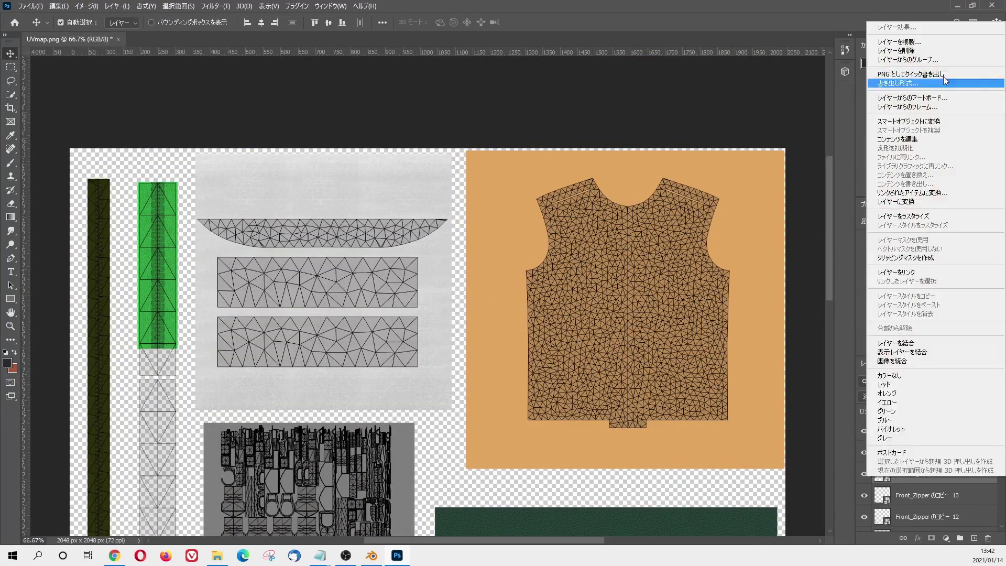
pyautogui.click(946, 42)
pyautogui.hotkey('shift', 'Down')
pyautogui.hotkey('shift', 'Down')
pyautogui.hotkey('shift', 'Down')
pyautogui.hotkey('shift', 'Down')
pyautogui.hotkey('shift', 'Down')
pyautogui.hotkey('shift', 'Down')
pyautogui.hotkey('shift', 'Down')
pyautogui.hotkey('shift', 'Down')
pyautogui.hotkey('shift', 'Down')
pyautogui.hotkey('shift', 'Down')
pyautogui.hotkey('shift', 'Down')
pyautogui.hotkey('shift', 'Down')
pyautogui.hotkey('shift', 'Down')
pyautogui.hotkey('shift', 'Down')
pyautogui.hotkey('shift', 'Down')
pyautogui.hotkey('shift', 'Down')
pyautogui.hotkey('shift', 'Down')
pyautogui.hotkey('shift', 'Down')
pyautogui.hotkey('shift', 'Down')
pyautogui.hotkey('shift', 'Down')
# Duplicate a longer run of Sholder_Zipper tiles and align the copies below to cover the rest of the wider zipper strip
pyautogui.scroll(-1, 955, 456)
pyautogui.click(957, 495)
pyautogui.keyDown('shift'); pyautogui.click(958, 432); pyautogui.keyUp('shift')
pyautogui.scroll(-3, 427, 296)
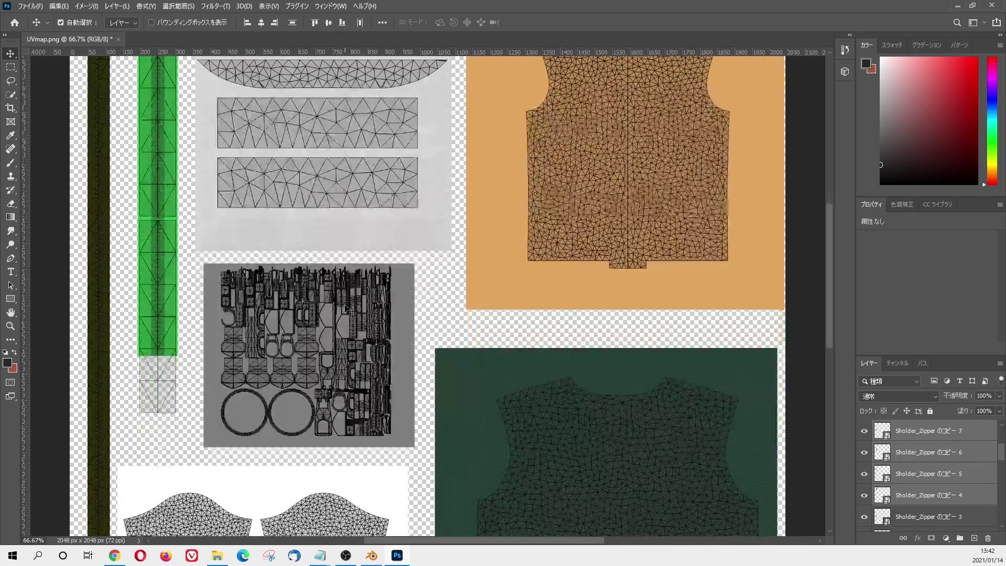
pyautogui.scroll(3, 916, 481)
pyautogui.scroll(-1, 917, 481)
pyautogui.rightClick(916, 478)
pyautogui.click(926, 45)
pyautogui.hotkey('shift', 'Down')
pyautogui.hotkey('shift', 'Down')
pyautogui.hotkey('shift', 'Down')
pyautogui.hotkey('shift', 'Down')
pyautogui.hotkey('shift', 'Down')
pyautogui.hotkey('shift', 'Down')
pyautogui.hotkey('shift', 'Down')
pyautogui.hotkey('shift', 'Down')
pyautogui.hotkey('shift', 'Down')
pyautogui.hotkey('shift', 'Down')
pyautogui.hotkey('shift', 'Down')
pyautogui.hotkey('shift', 'Down')
pyautogui.hotkey('shift', 'Down')
pyautogui.hotkey('shift', 'Down')
pyautogui.hotkey('shift', 'Down')
pyautogui.hotkey('shift', 'Down')
pyautogui.hotkey('shift', 'Down')
pyautogui.hotkey('shift', 'Down')
pyautogui.hotkey('shift', 'Down')
pyautogui.hotkey('shift', 'Down')
pyautogui.hotkey('shift', 'Up')
pyautogui.hotkey('shift', 'Up')
pyautogui.hotkey('shift', 'Up')
pyautogui.hotkey('shift', 'Up')
pyautogui.hotkey('shift', 'Up')
pyautogui.hotkey('shift', 'Up')
pyautogui.hotkey('shift', 'Up')
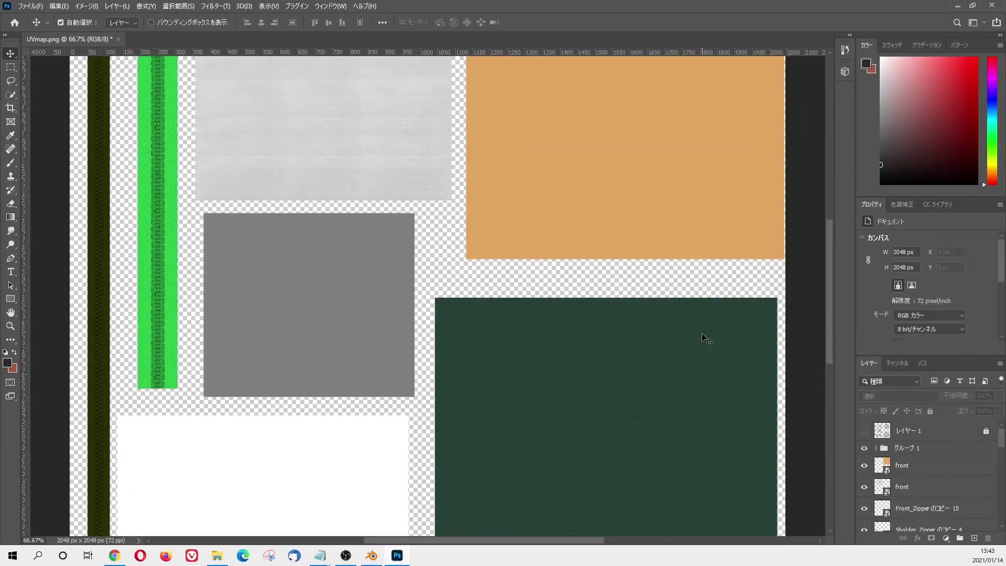
# Export the composed texture as a PNG named jacket_texture.png in the jacket folder
pyautogui.click(30, 6)
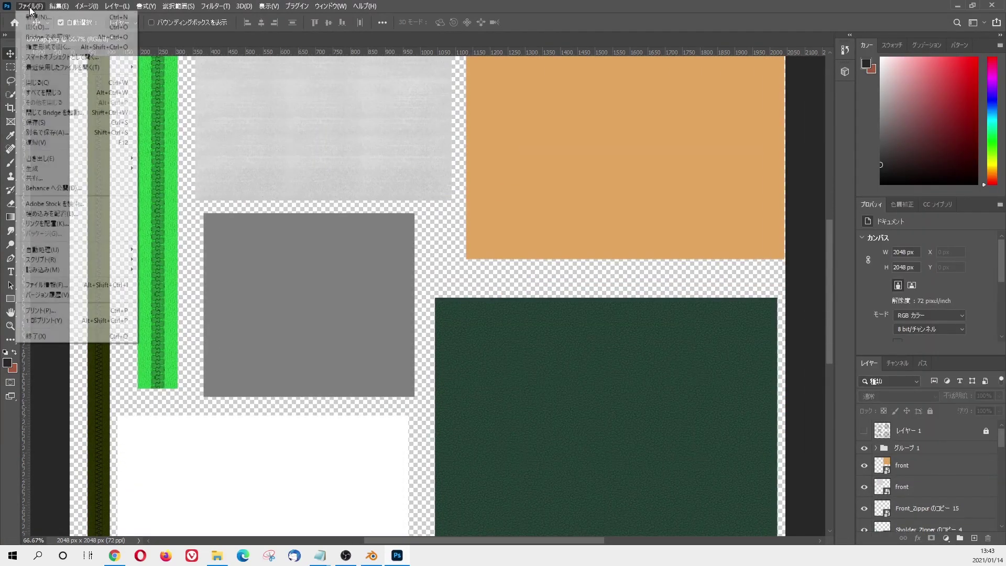
pyautogui.moveTo(58, 156)
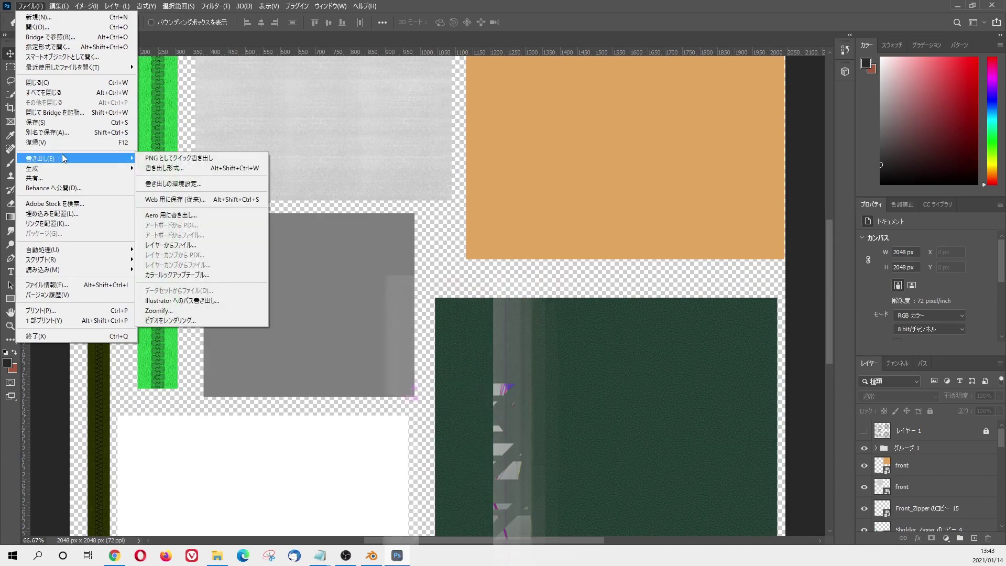
pyautogui.click(210, 157)
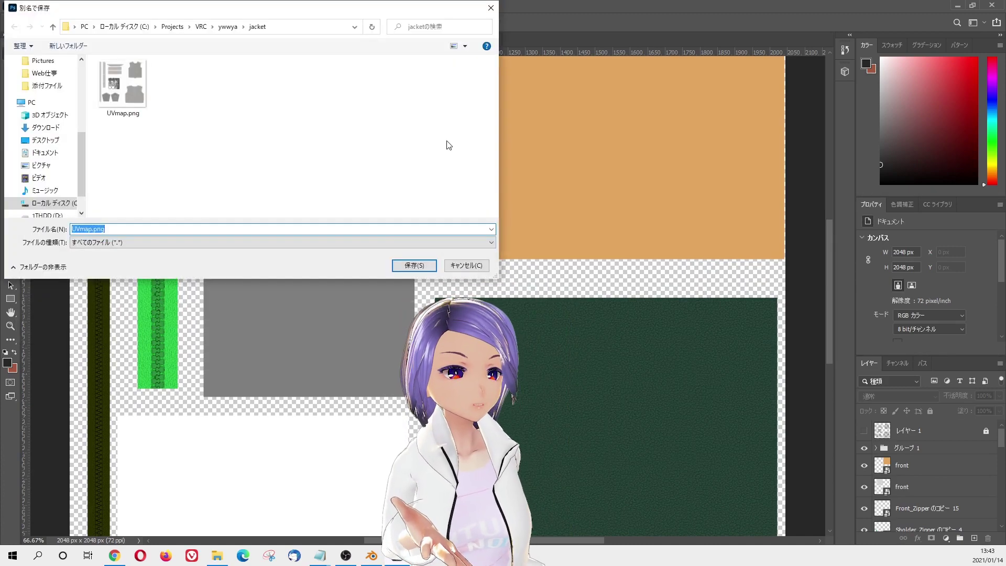
pyautogui.click(227, 231)
pyautogui.press('Left')
pyautogui.press('Left')
pyautogui.press('Left')
pyautogui.press('Left')
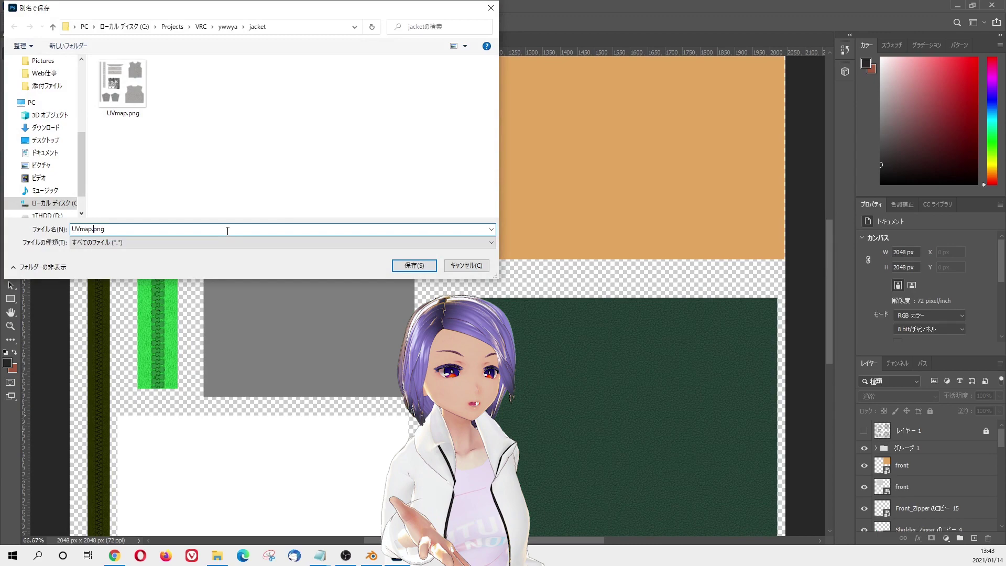
pyautogui.press('BackSpace')
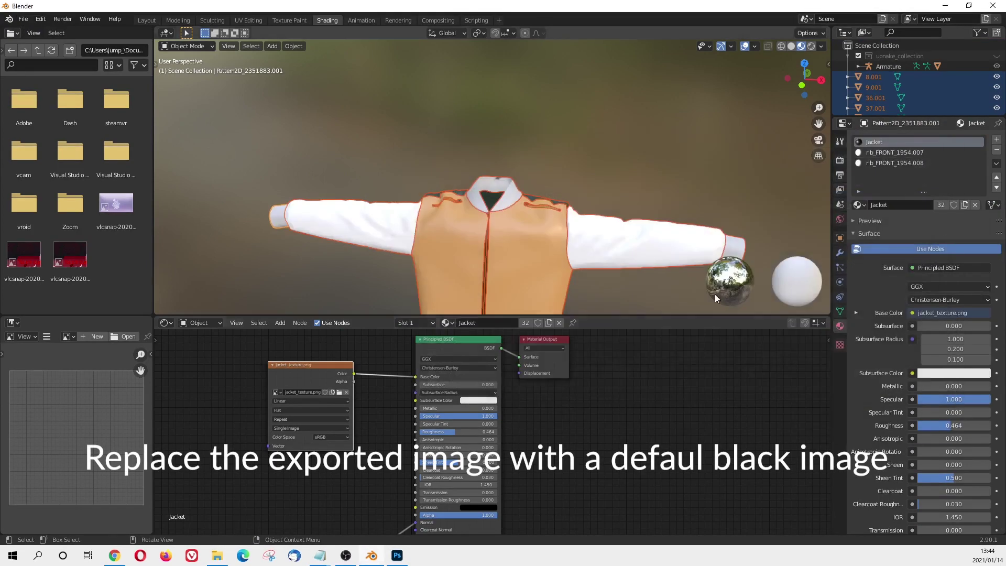
# In Blender, select the shoulder zipper's linked UV islands over the green strip and rotate them by about 175 degrees
pyautogui.scroll(3, 623, 224)
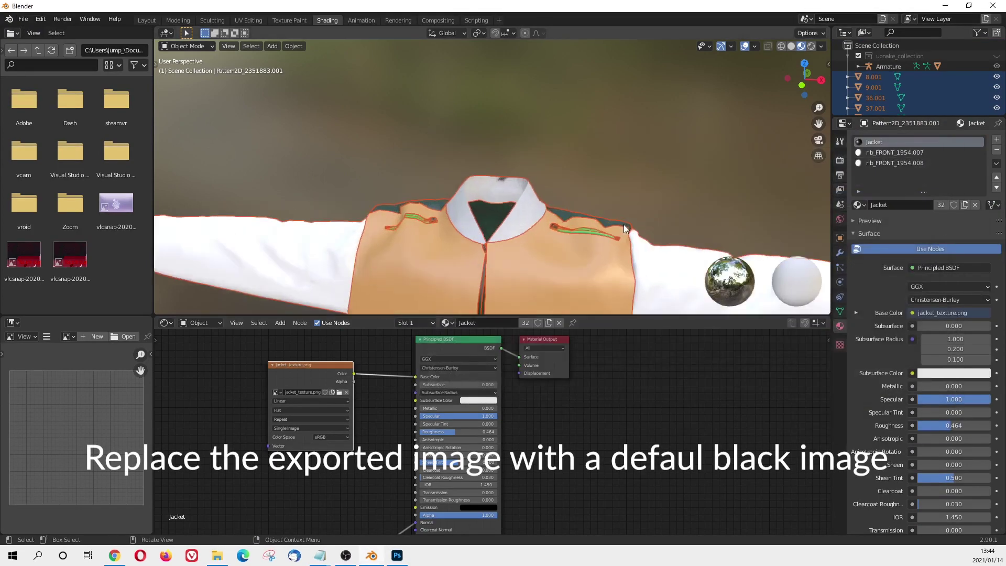
pyautogui.scroll(3, 624, 223)
pyautogui.moveTo(624, 224); pyautogui.dragTo(517, 265, button='middle')
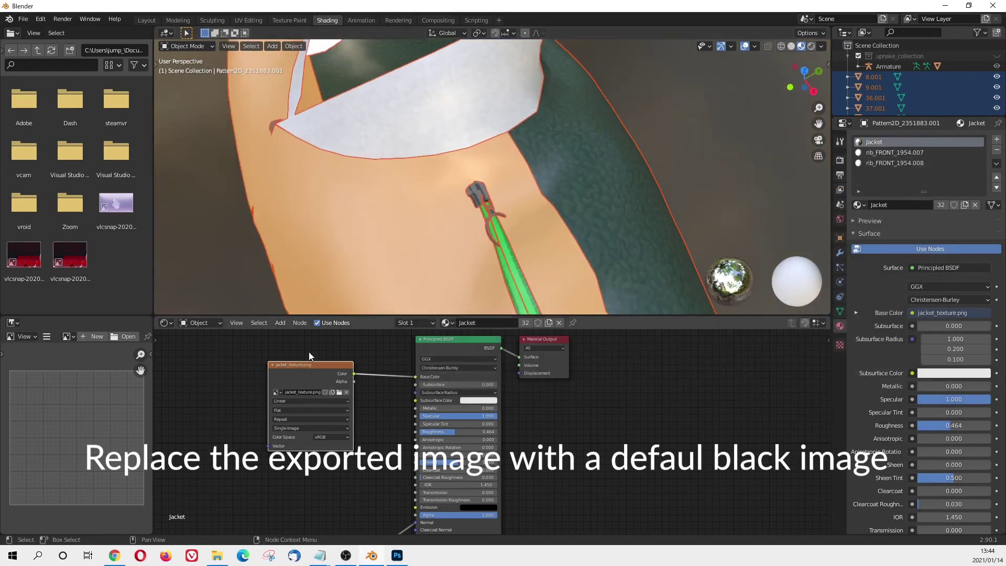
pyautogui.click(245, 20)
pyautogui.scroll(2, 176, 167)
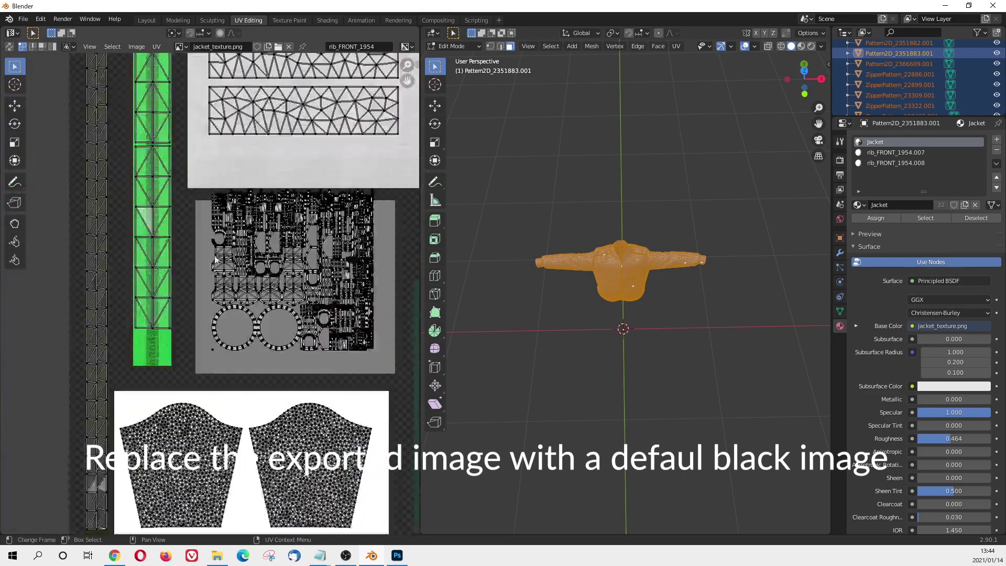
pyautogui.press('3')
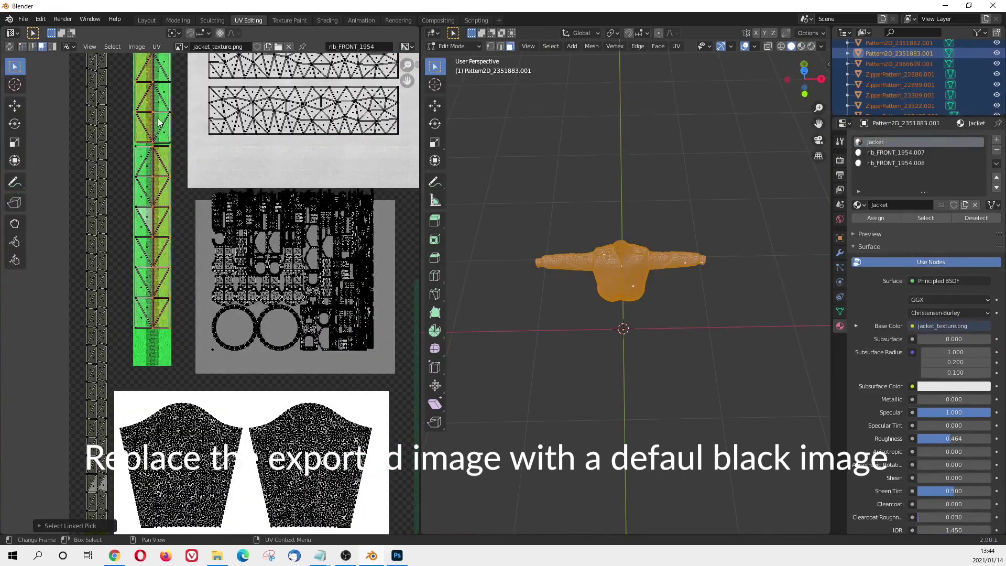
pyautogui.scroll(-5, 172, 164)
pyautogui.press('r')
pyautogui.click(5, 274)
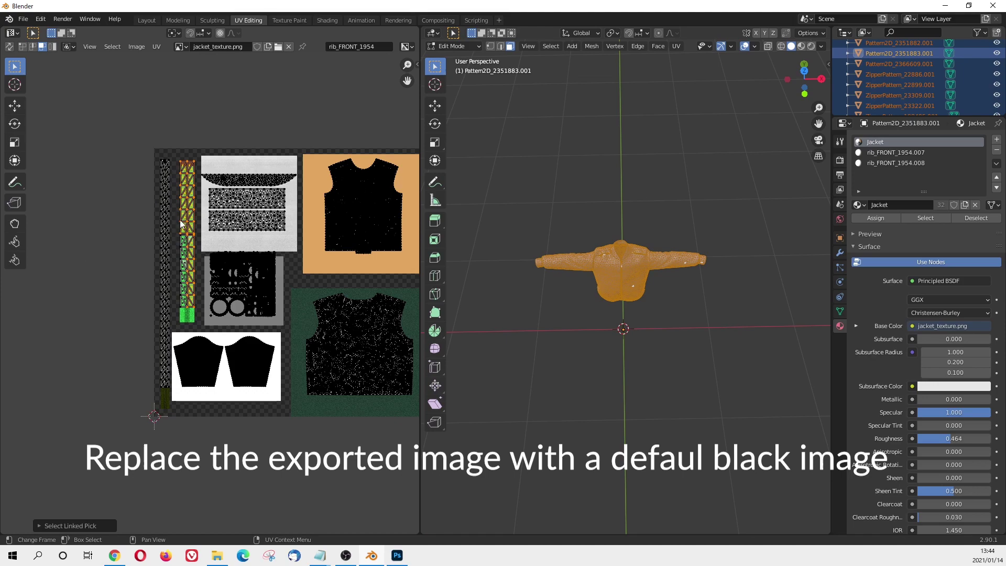
pyautogui.press('l')
pyautogui.press('r')
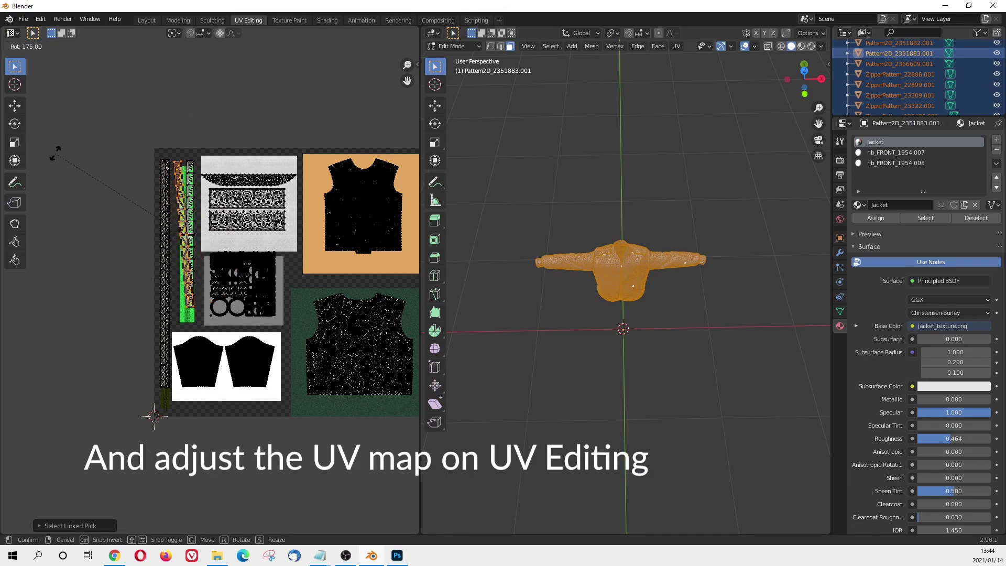
pyautogui.click(55, 153)
# Show the jacket in material preview and examine the texture on the shoulder zipper up close
pyautogui.click(676, 205)
pyautogui.moveTo(676, 204)
pyautogui.mouseDown(button='middle')
pyautogui.moveTo(662, 253)
pyautogui.moveTo(696, 188)
pyautogui.mouseUp(button='middle')
pyautogui.scroll(5, 697, 189)
pyautogui.click(801, 46)
pyautogui.moveTo(741, 72); pyautogui.dragTo(634, 156, button='middle')
pyautogui.scroll(3, 634, 157)
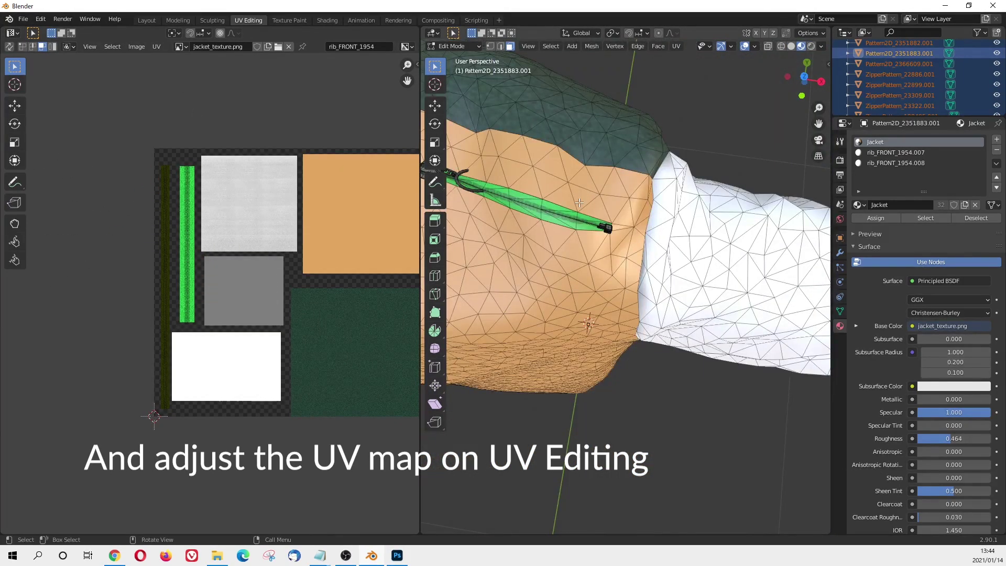
# Try to rotate the front zipper's linked UV islands
pyautogui.scroll(-5, 580, 202)
pyautogui.keyDown('shift'); pyautogui.moveTo(579, 203); pyautogui.dragTo(743, 88, button='middle'); pyautogui.keyUp('shift')
pyautogui.press('l')
pyautogui.press('l')
pyautogui.press('l')
pyautogui.press('r')
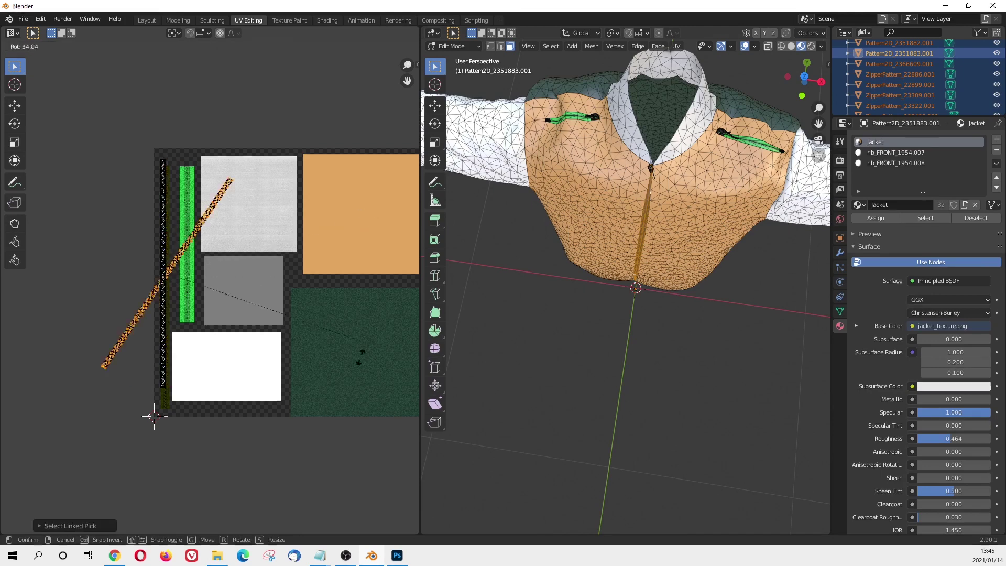
pyautogui.click(233, 308)
pyautogui.hotkey('ctrl', 'z')
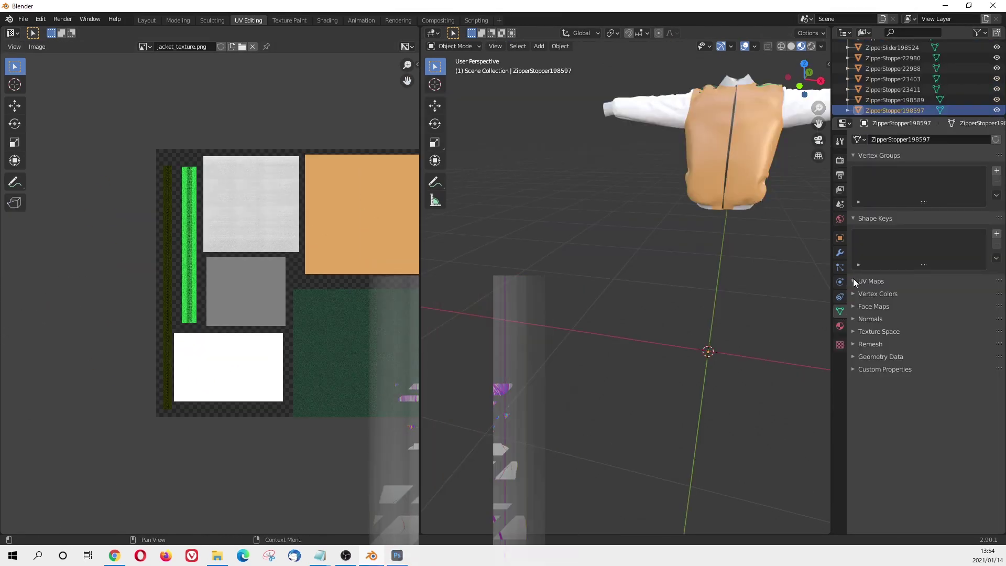
# Rename the first UV map of mesh 8.001 and the UV maps of 9.001, 37.001 and 39.001 as jacket
pyautogui.click(853, 279)
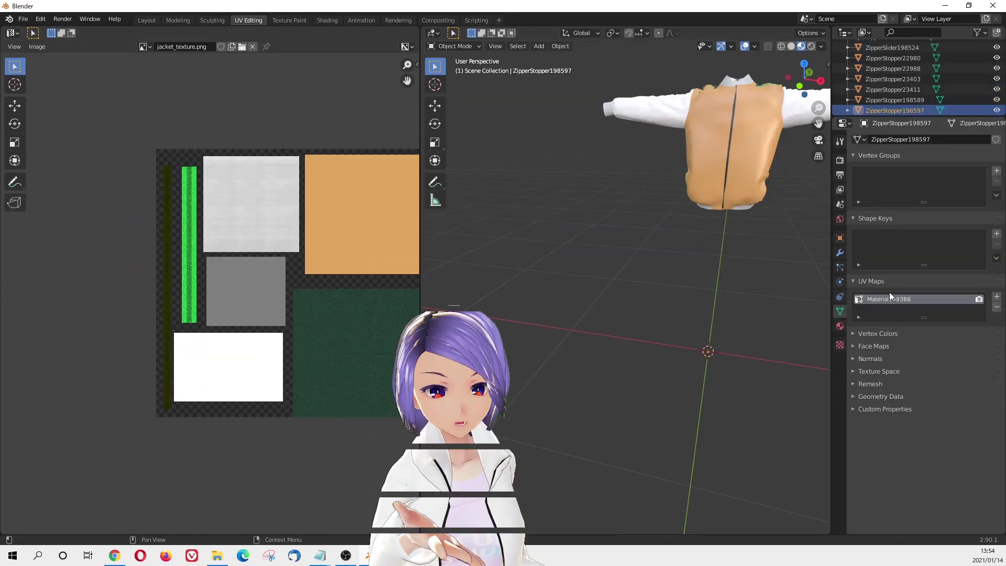
pyautogui.scroll(5, 890, 96)
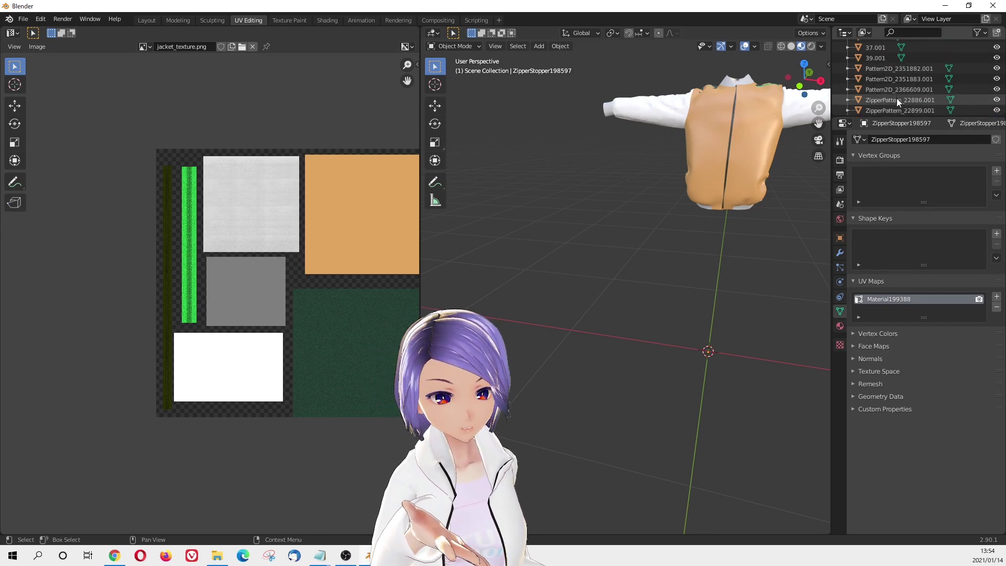
pyautogui.scroll(10, 897, 98)
pyautogui.click(881, 77)
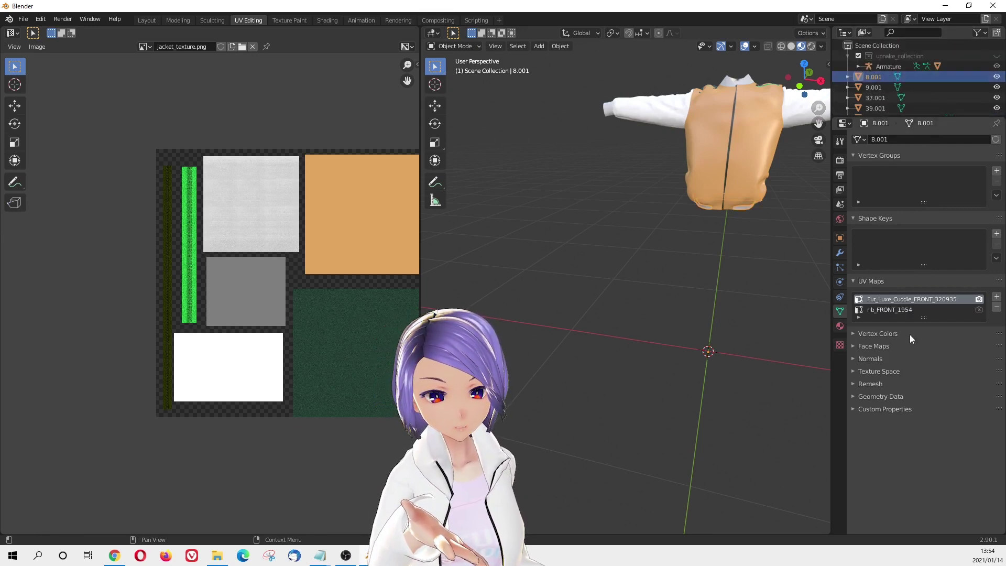
pyautogui.doubleClick(910, 300)
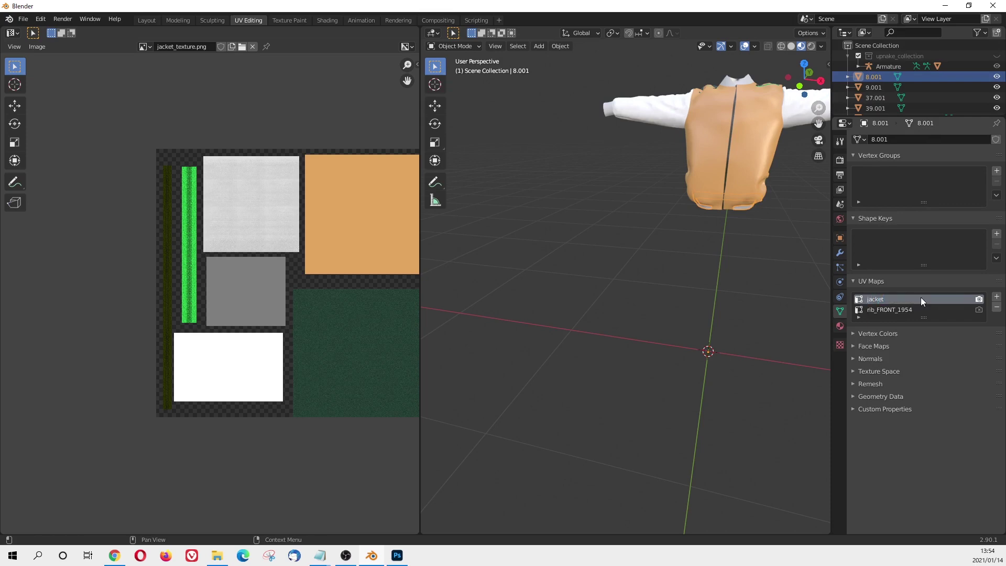
pyautogui.click(872, 87)
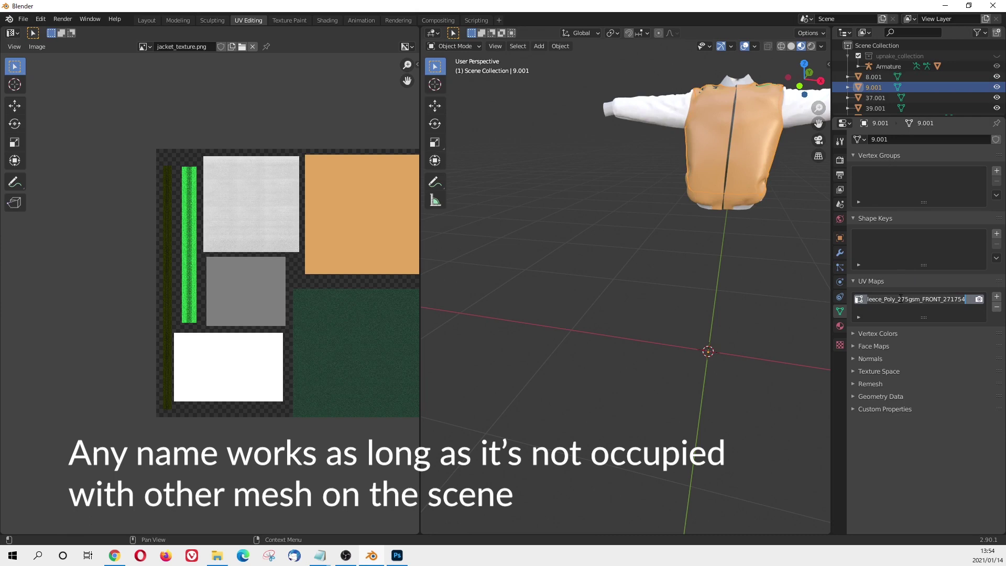
pyautogui.click(874, 98)
pyautogui.click(878, 100)
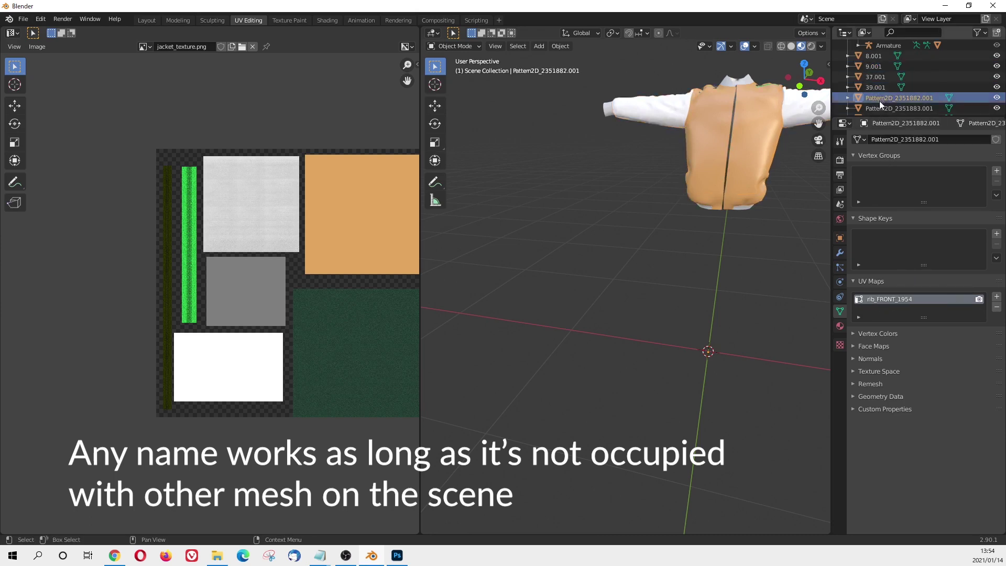
# Enlarge the object list and rename the UV maps of the Pattern2D meshes and the first two ZipperPattern meshes as jacket
pyautogui.moveTo(885, 116); pyautogui.dragTo(885, 159)
pyautogui.doubleClick(891, 342)
pyautogui.write('jacket')
pyautogui.click(880, 139)
pyautogui.doubleClick(892, 340)
pyautogui.write('jacket')
pyautogui.click(880, 150)
pyautogui.scroll(-1, 880, 139)
pyautogui.click(880, 139)
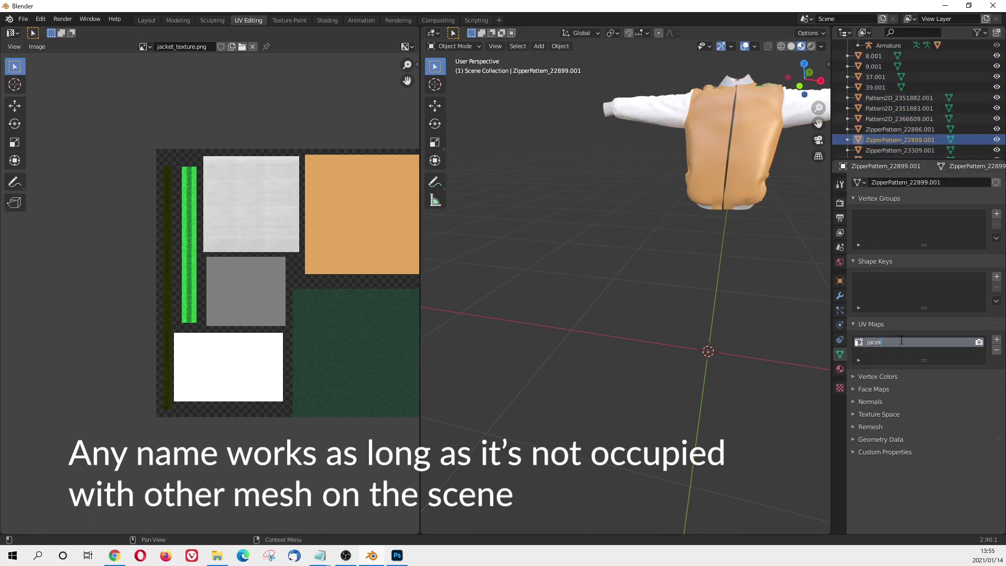
# Rename the UV maps of the meshes from ZipperPattern_23309.001 to ZipperPattern_198495.001 as jacket
pyautogui.click(880, 149)
pyautogui.scroll(-5, 873, 84)
pyautogui.doubleClick(887, 341)
pyautogui.write('jacket')
pyautogui.click(874, 55)
pyautogui.doubleClick(886, 341)
pyautogui.write('jacket')
# Rename the UV maps of ZipperPattern_198508.001, the ZipperPuller meshes and ZipperSlider22915 as jacket
pyautogui.click(874, 77)
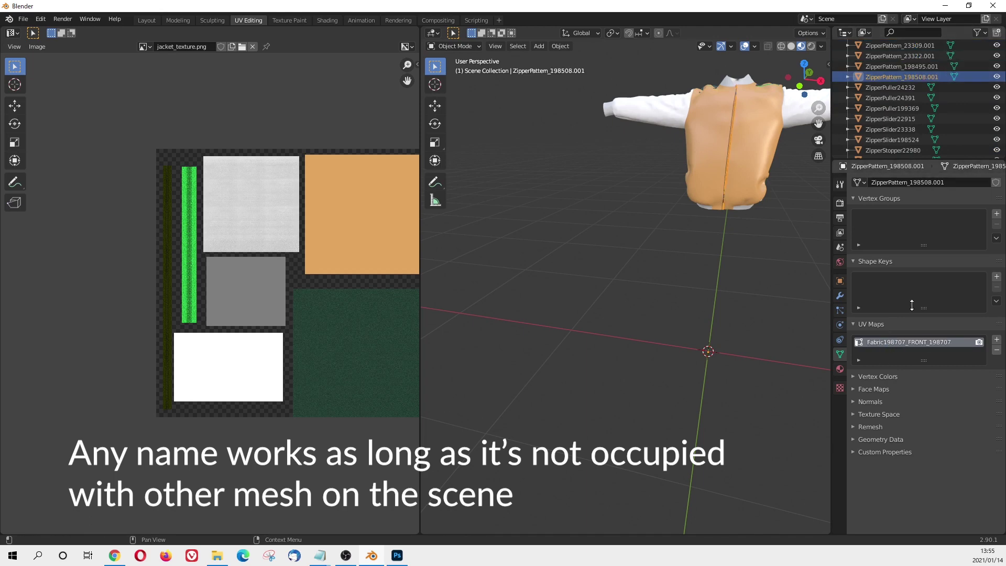
pyautogui.click(874, 87)
pyautogui.click(874, 97)
pyautogui.doubleClick(898, 342)
pyautogui.write('jacket')
pyautogui.press('Return')
pyautogui.press('Down')
pyautogui.press('Down')
pyautogui.press('Down')
pyautogui.press('Down')
pyautogui.press('Down')
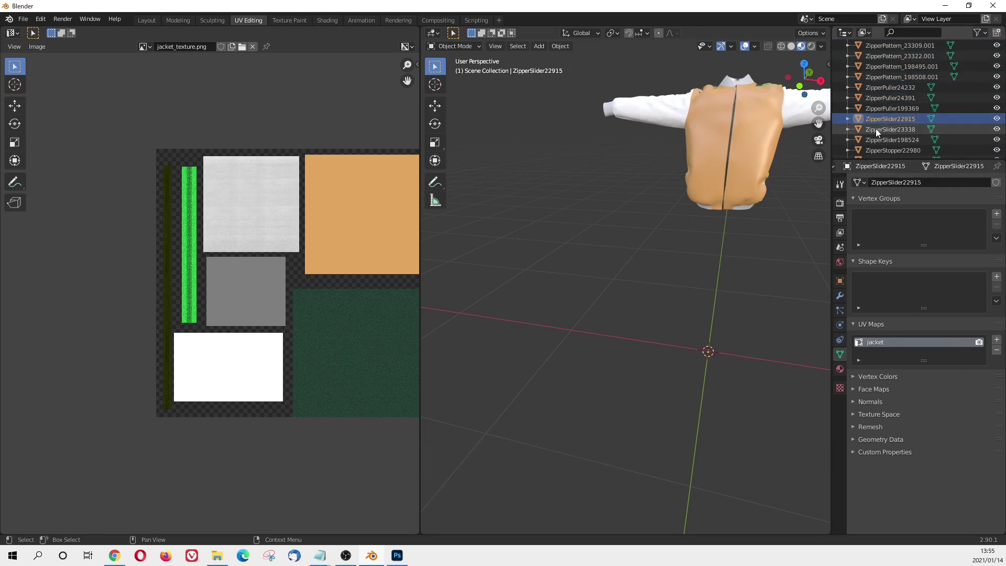
# Rename the UV maps of the meshes from ZipperSlider23338 to ZipperStopper23403 as jacket
pyautogui.doubleClick(886, 342)
pyautogui.write('jacket')
pyautogui.click(890, 139)
pyautogui.doubleClick(890, 342)
pyautogui.write('jacket')
pyautogui.click(891, 149)
pyautogui.scroll(-2, 890, 141)
pyautogui.doubleClick(902, 342)
pyautogui.write('jacket')
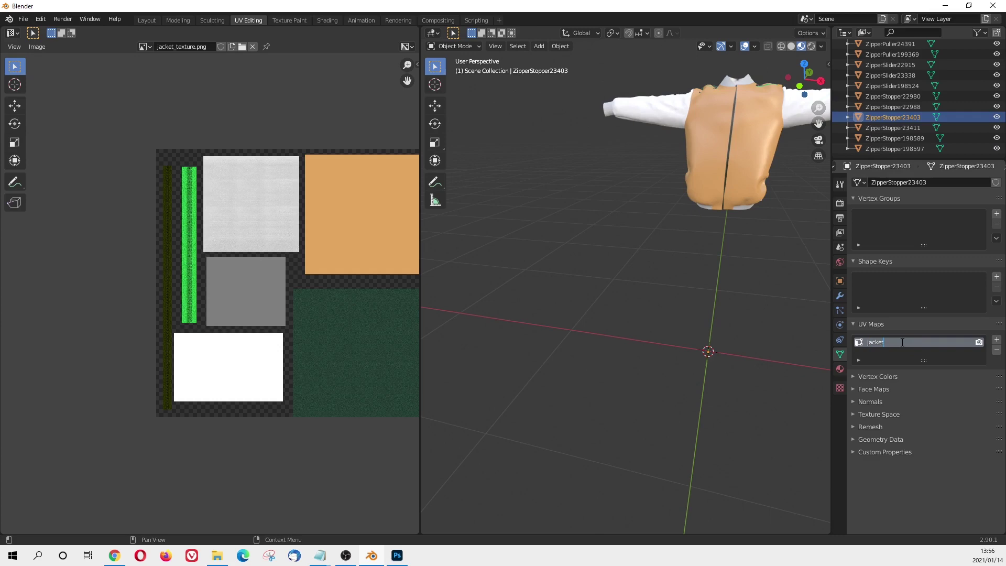
# Rename the UV map of ZipperStopper23411 as jacket
pyautogui.click(892, 127)
pyautogui.doubleClick(882, 341)
pyautogui.write('jace')
pyautogui.press('Down')
pyautogui.press('Down')
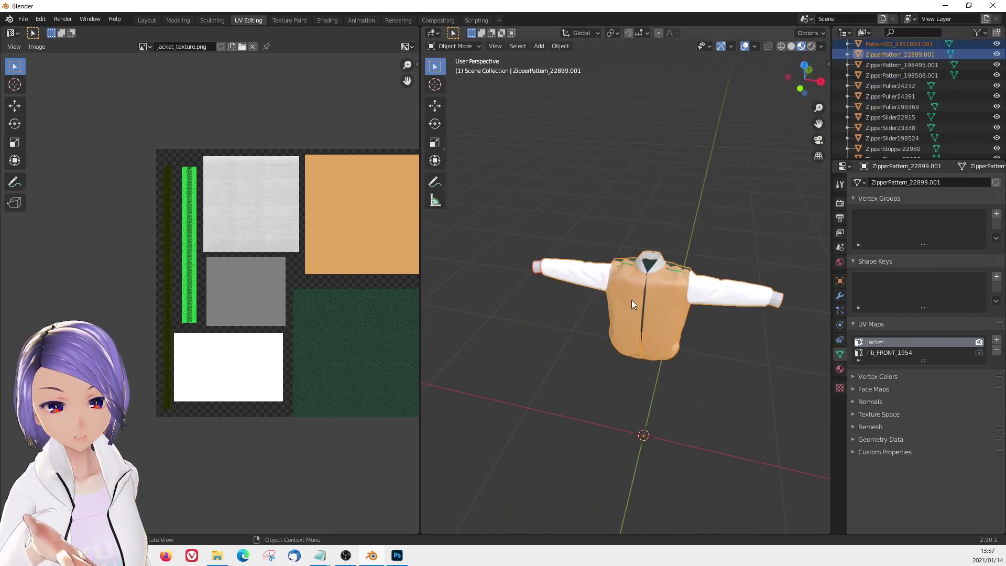
# Join the selected jacket pattern meshes into the single object ZipperPattern_22899.001
pyautogui.hotkey('ctrl', 'j')
pyautogui.press('h')
pyautogui.press('a')
pyautogui.scroll(-1, 899, 42)
pyautogui.click(891, 148)
pyautogui.click(996, 33)
pyautogui.write('zipper')
pyautogui.moveTo(884, 77); pyautogui.dragTo(880, 50)
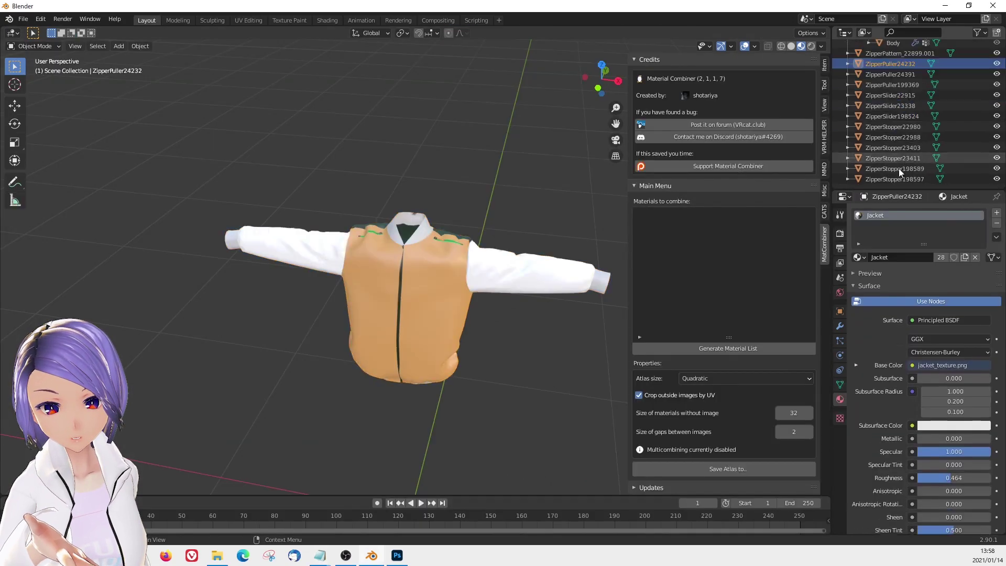
# Merge the separate Jacket vertices at their center where the collar seam meets the front panel and the lining
pyautogui.press('1')
pyautogui.press('a')
pyautogui.scroll(1, 447, 278)
pyautogui.moveTo(464, 308); pyautogui.dragTo(390, 291, button='middle')
pyautogui.scroll(2, 431, 296)
pyautogui.scroll(2, 426, 291)
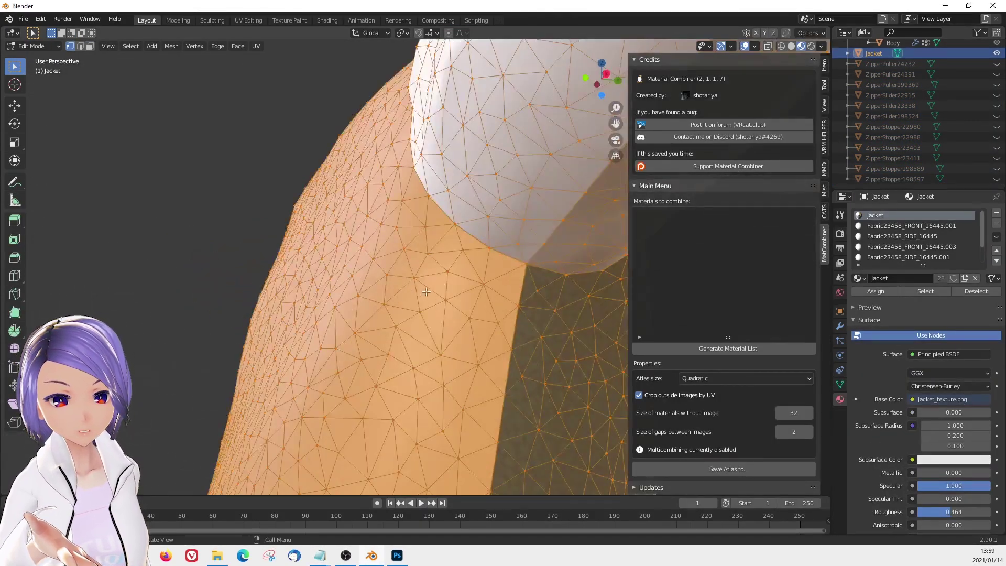
pyautogui.click(527, 262)
pyautogui.scroll(6, 562, 263)
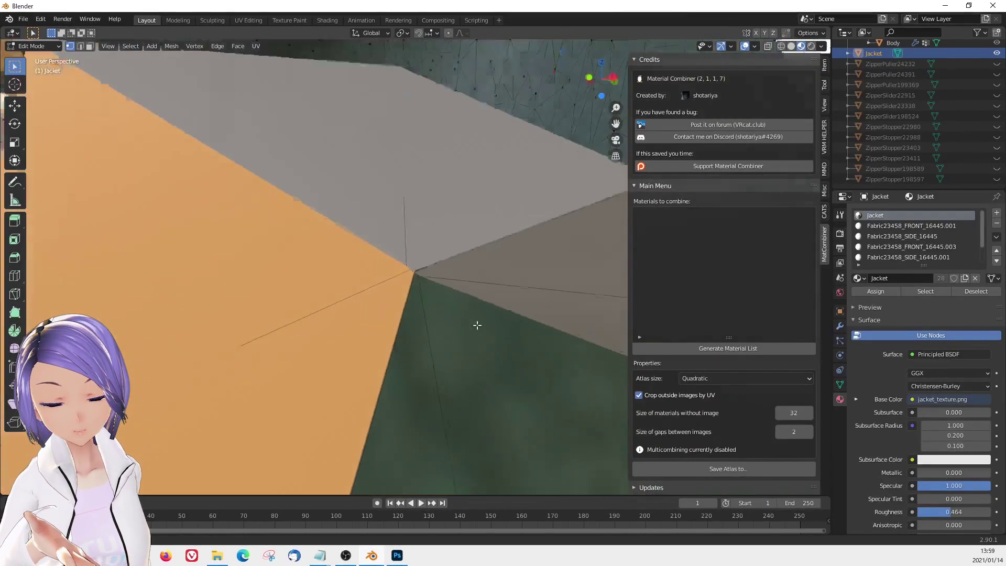
pyautogui.moveTo(474, 325); pyautogui.dragTo(452, 326, button='middle')
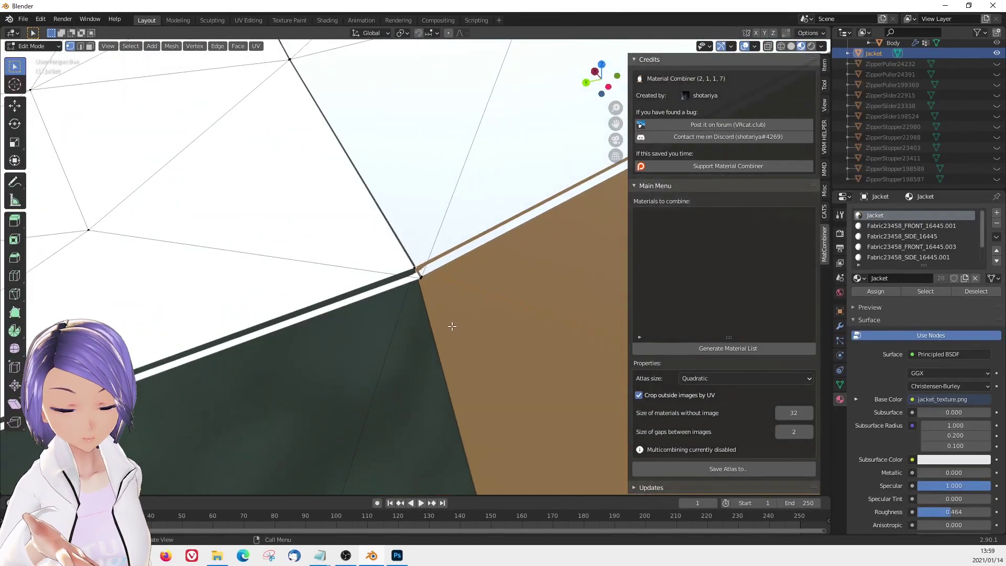
pyautogui.moveTo(372, 239); pyautogui.dragTo(437, 261, button='middle')
pyautogui.press('m')
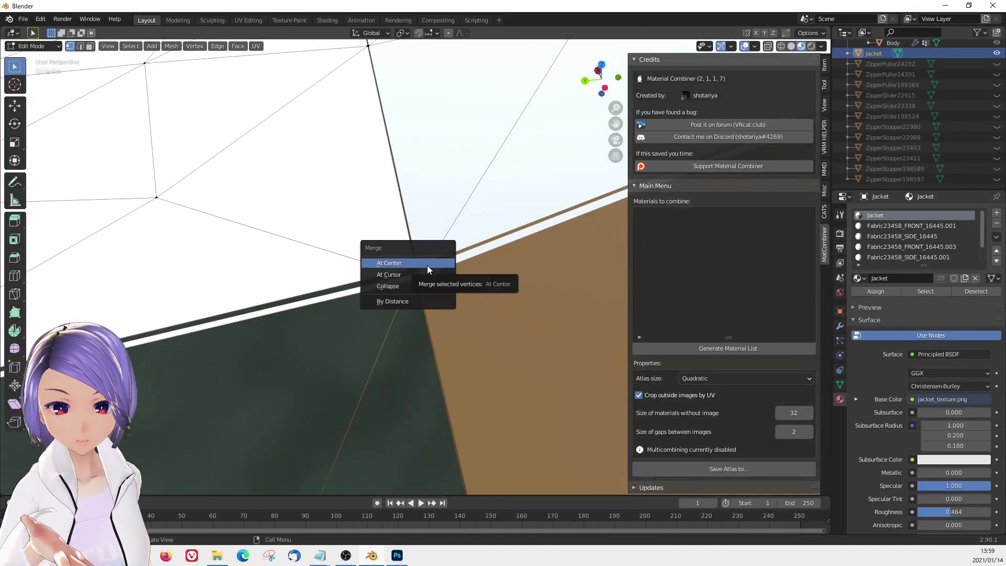
pyautogui.click(427, 265)
# Merge the next two vertex pairs along the seam between the white collar and the orange front panel at their centers
pyautogui.moveTo(428, 265); pyautogui.dragTo(306, 342, button='middle')
pyautogui.press('m')
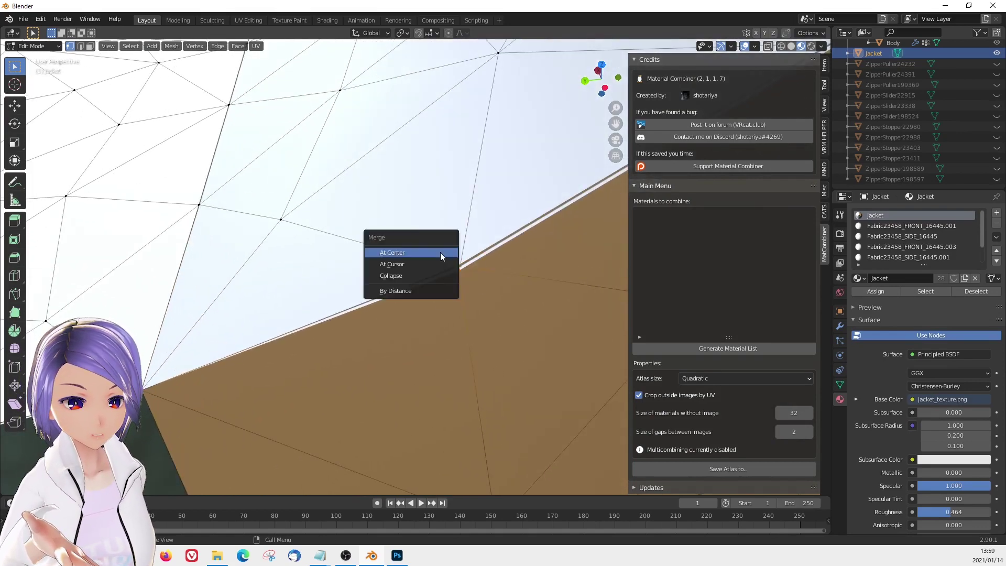
pyautogui.click(440, 253)
pyautogui.moveTo(440, 253); pyautogui.dragTo(545, 278, button='middle')
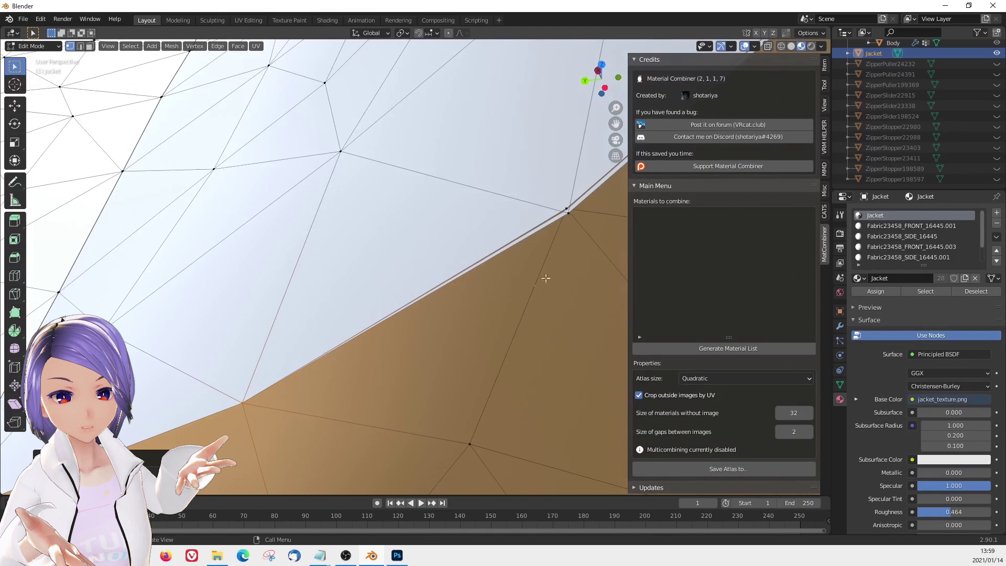
pyautogui.press('m')
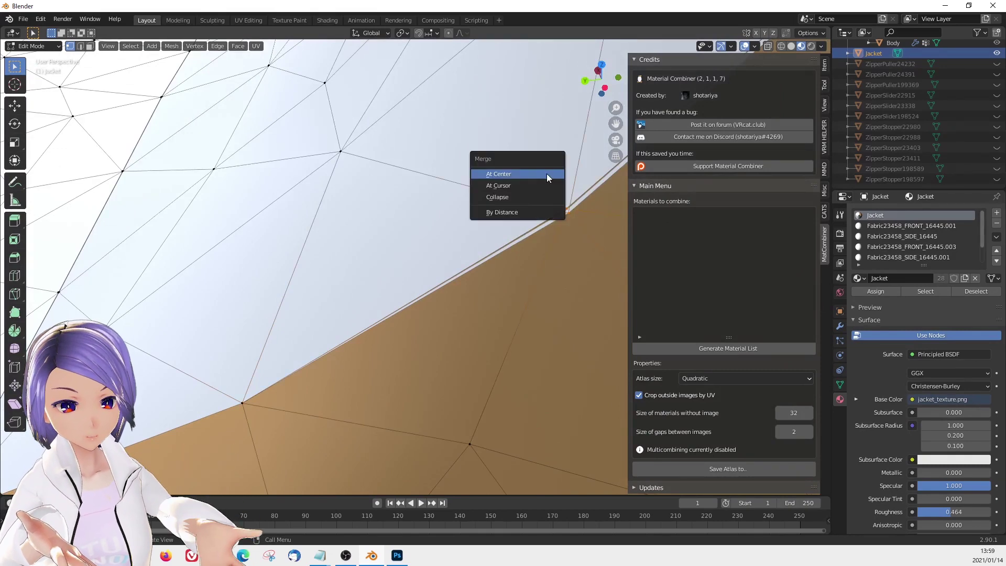
pyautogui.click(546, 173)
# Merge the following vertex pair further up the collar seam at its center and check the adjoining stretch of seam
pyautogui.moveTo(546, 173); pyautogui.dragTo(499, 215, button='middle')
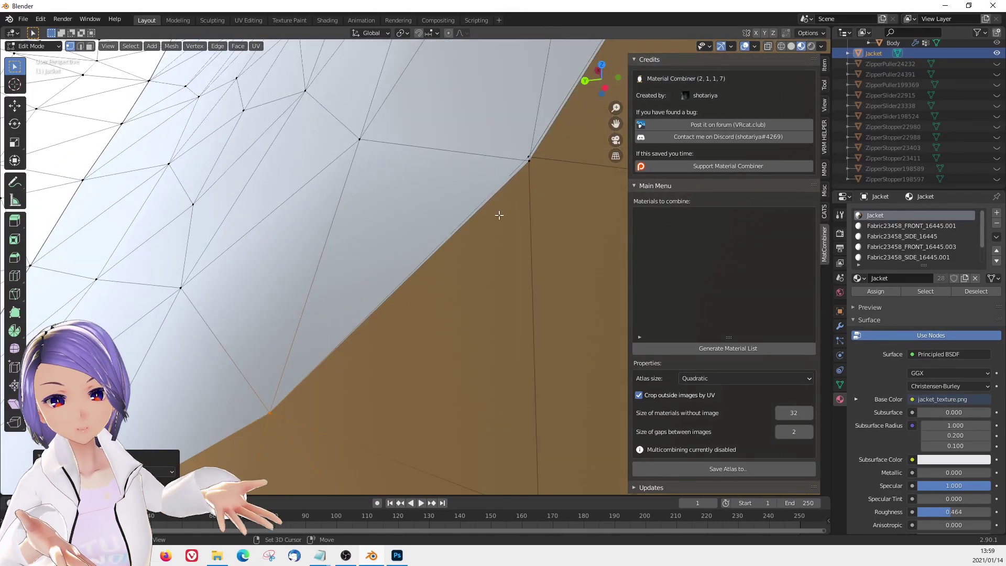
pyautogui.press('m')
pyautogui.click(510, 146)
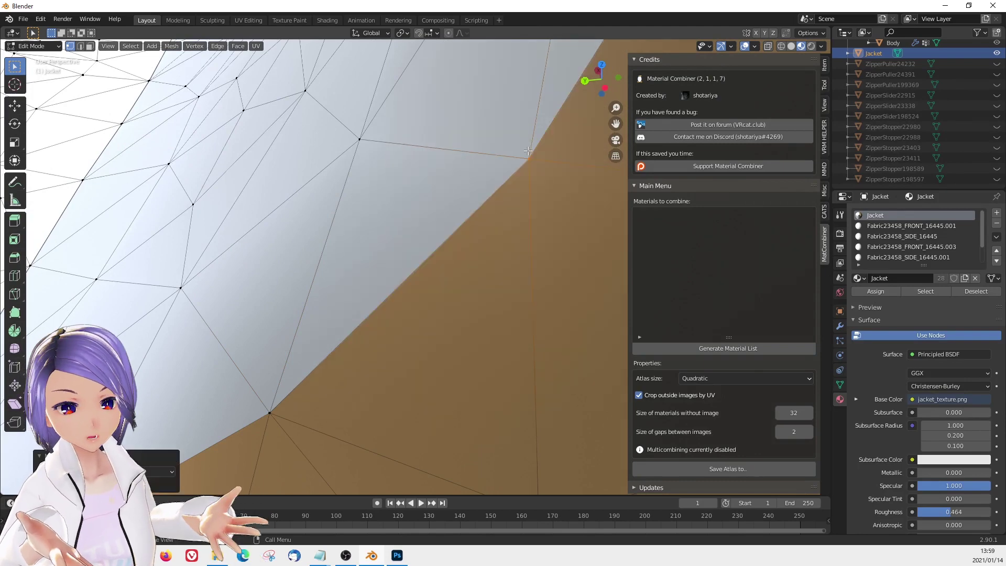
pyautogui.scroll(-4, 520, 253)
pyautogui.keyDown('shift'); pyautogui.moveTo(528, 221); pyautogui.dragTo(421, 346, button='middle'); pyautogui.keyUp('shift')
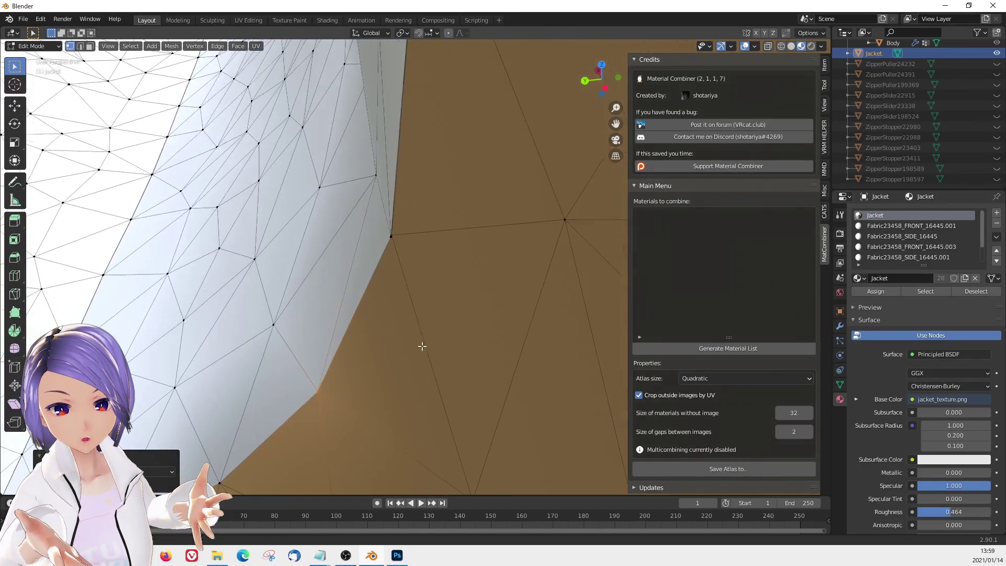
pyautogui.moveTo(436, 247); pyautogui.dragTo(404, 234, button='middle')
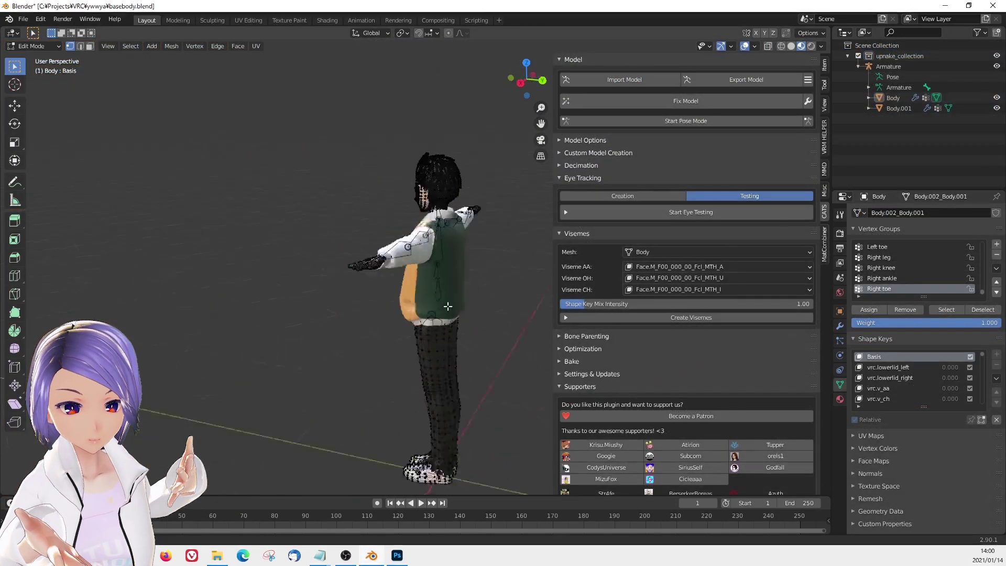
# Parent the jacket mesh Body.001 to the avatar's armature with automatic weights
pyautogui.press('Tab')
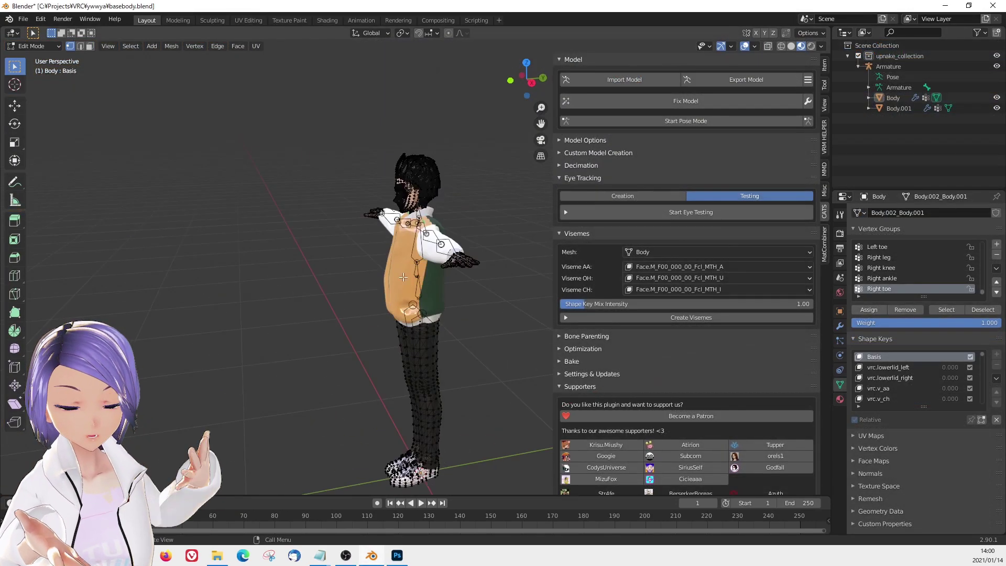
pyautogui.moveTo(448, 306); pyautogui.dragTo(448, 278, button='middle')
pyautogui.scroll(3, 431, 274)
pyautogui.click(420, 278)
pyautogui.press('Tab')
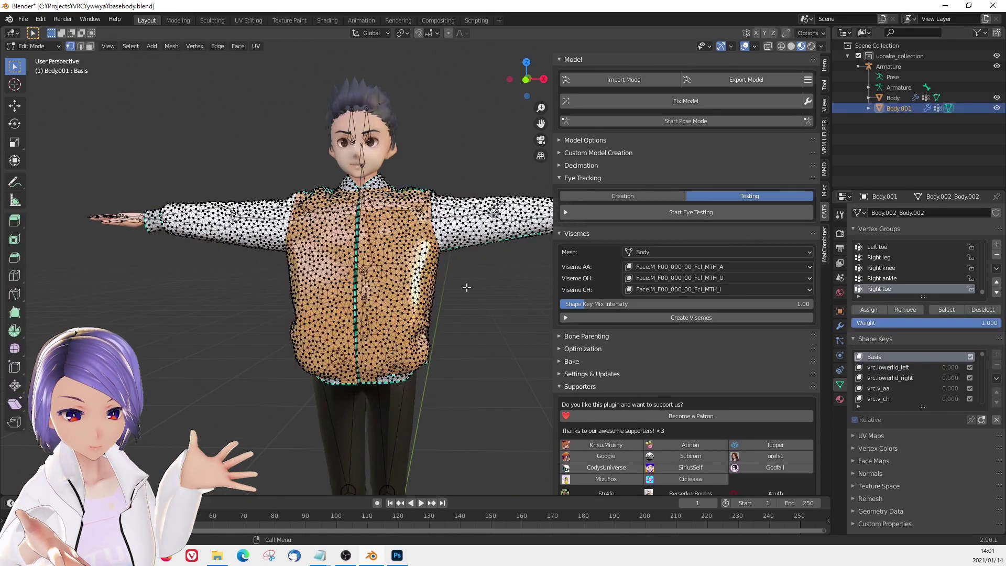
pyautogui.press('Tab')
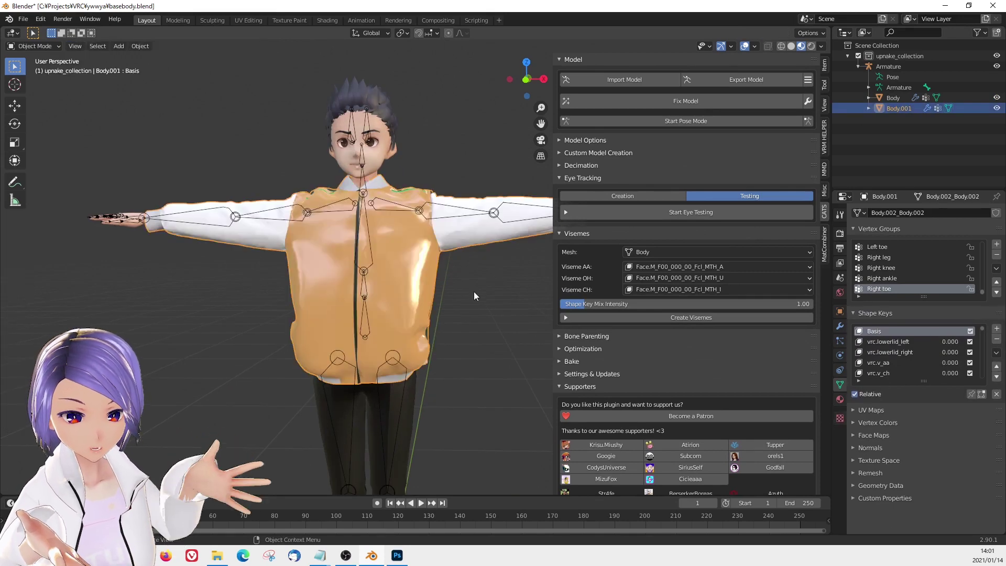
pyautogui.keyDown('shift'); pyautogui.click(372, 258); pyautogui.keyUp('shift')
pyautogui.hotkey('ctrl', 'p')
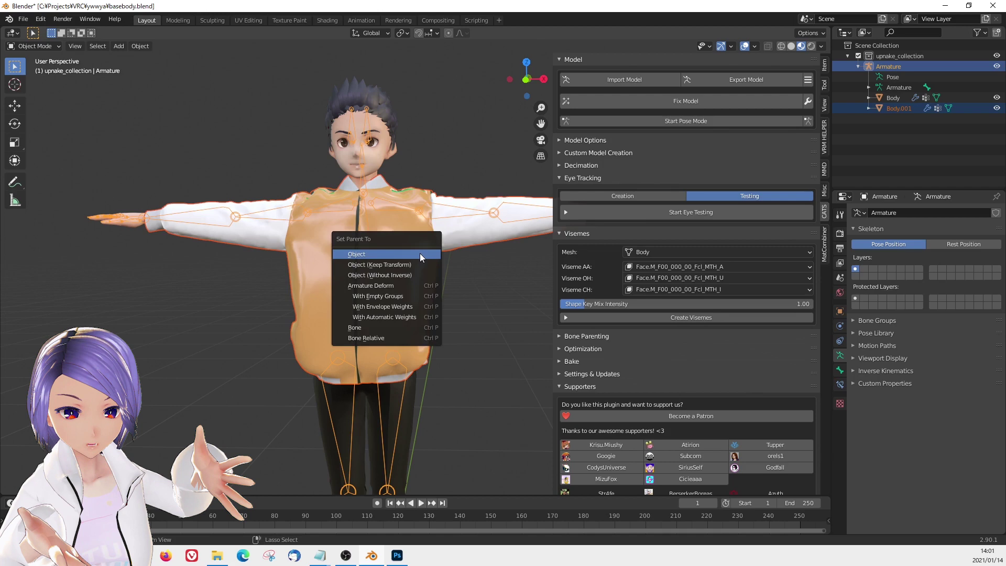
pyautogui.click(406, 321)
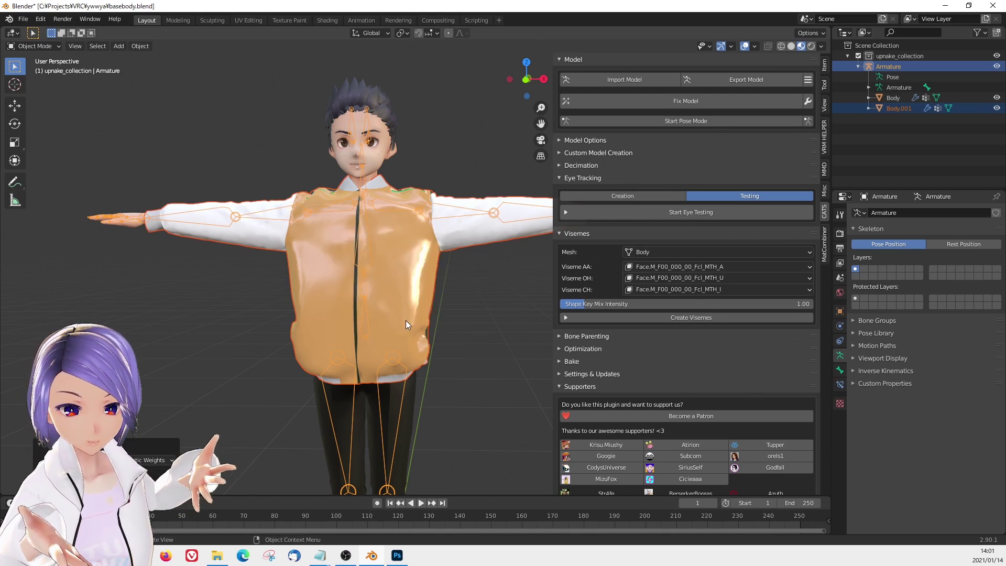
pyautogui.click(451, 324)
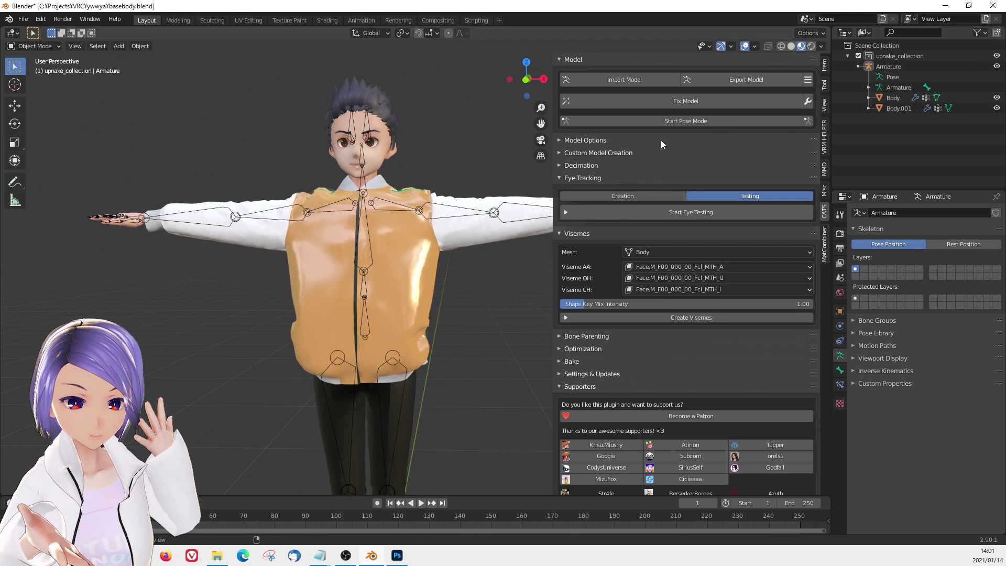
# Start pose mode and rotate the left arm bone to test how the jacket sleeve deforms, undoing the last test rotation
pyautogui.click(663, 121)
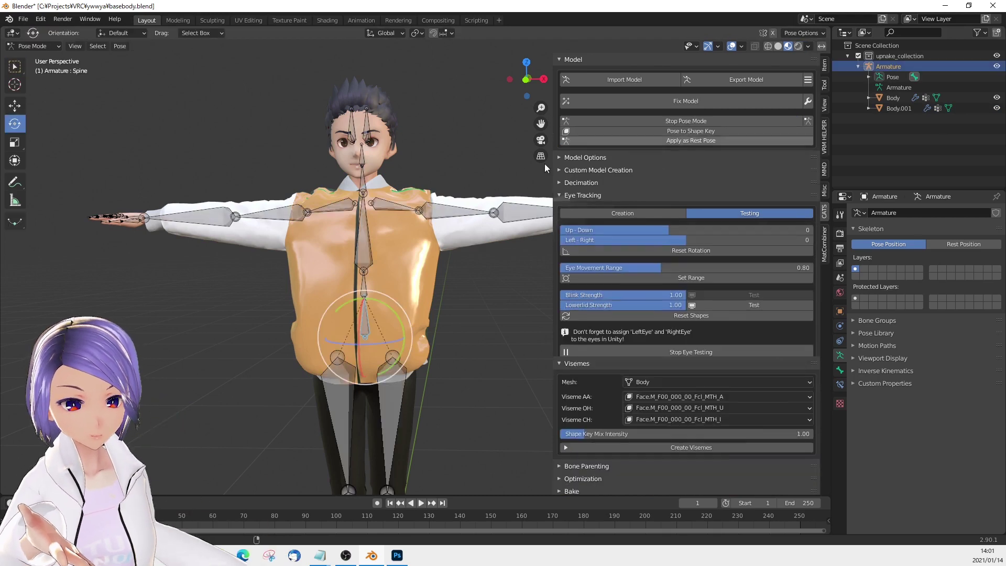
pyautogui.click(435, 208)
pyautogui.moveTo(442, 179); pyautogui.dragTo(373, 163)
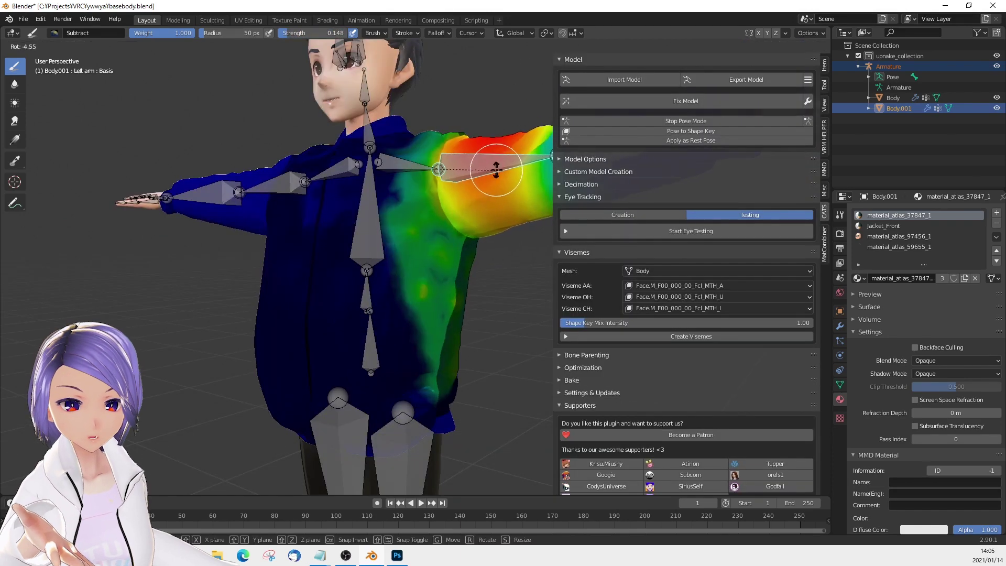
pyautogui.moveTo(489, 164)
pyautogui.mouseDown()
pyautogui.moveTo(471, 157)
pyautogui.moveTo(491, 127)
pyautogui.mouseUp()
pyautogui.hotkey('ctrl', 'z')
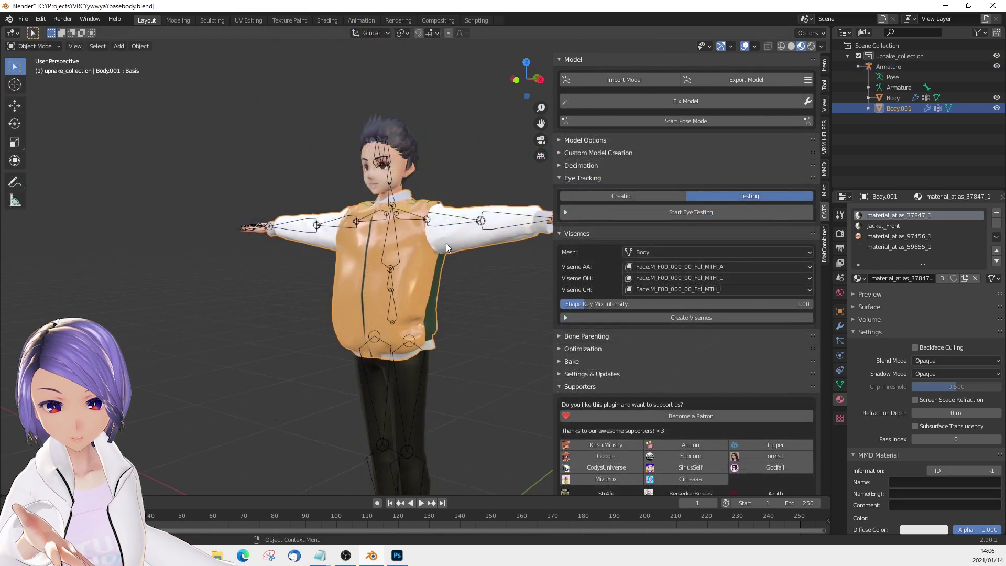
# Detach the jacket mesh Body.001 from the armature and join it with the avatar's Body mesh
pyautogui.rightClick(445, 243)
pyautogui.click(896, 133)
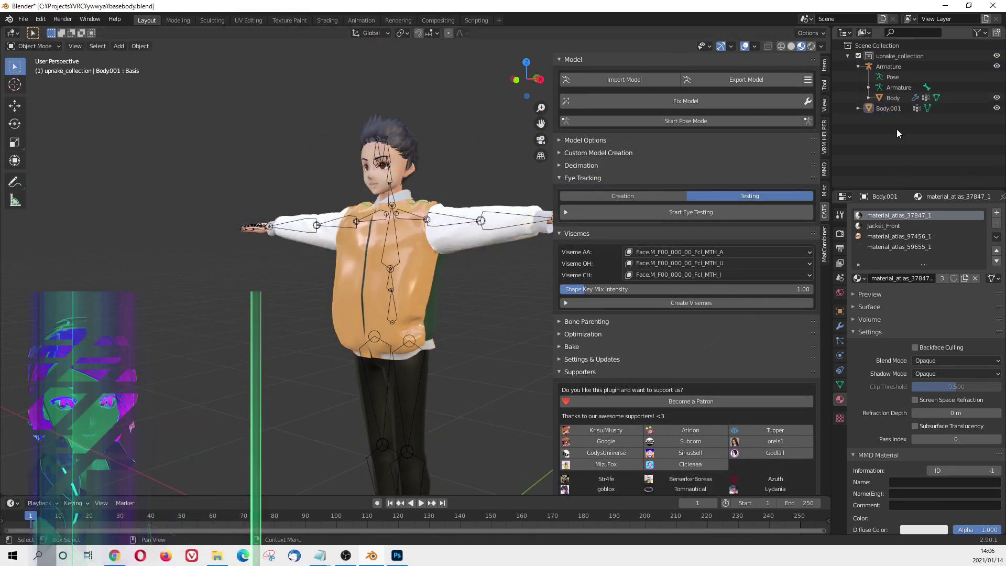
pyautogui.click(894, 108)
pyautogui.click(897, 89)
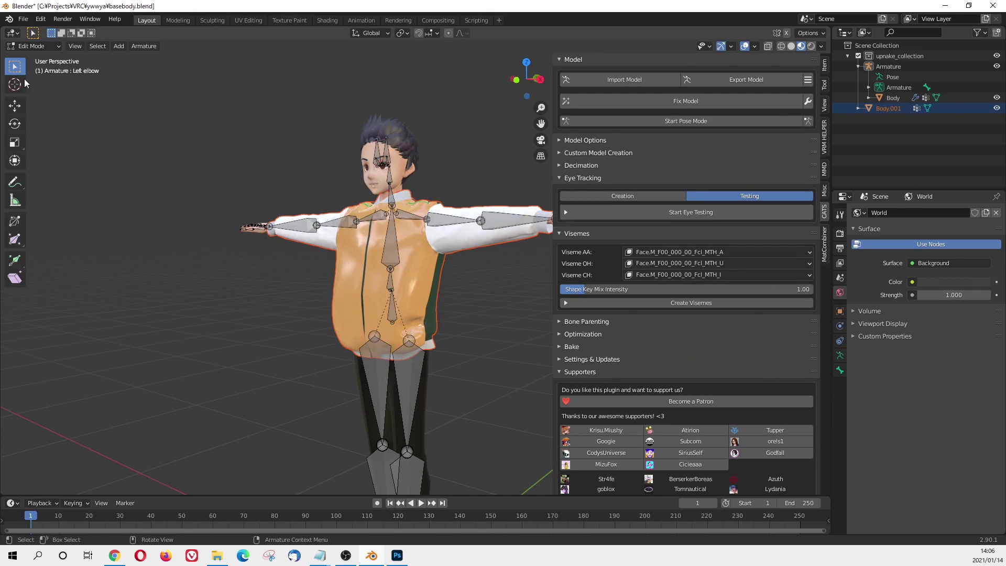
pyautogui.press('Tab')
pyautogui.click(439, 232)
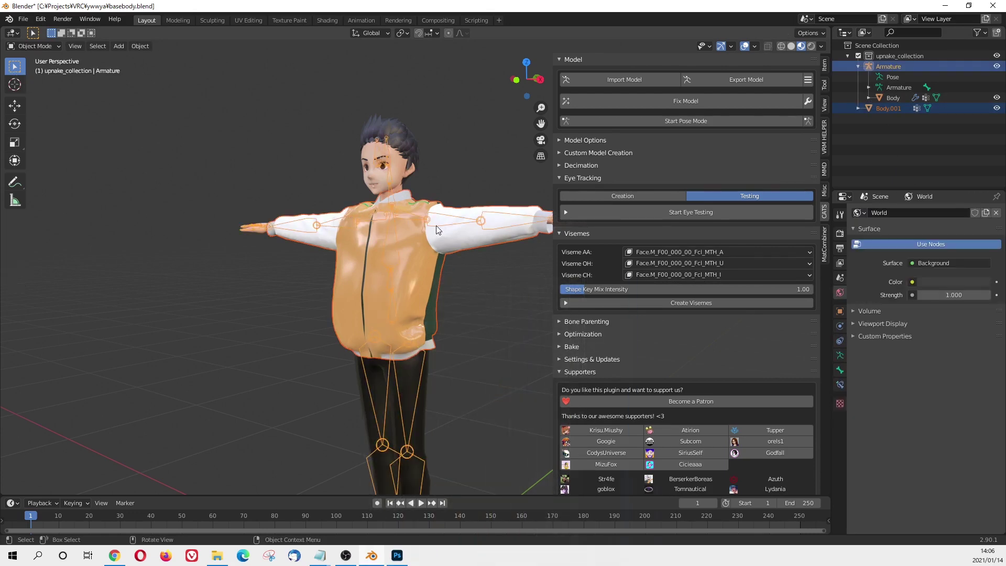
pyautogui.rightClick(436, 226)
pyautogui.click(435, 225)
pyautogui.click(235, 137)
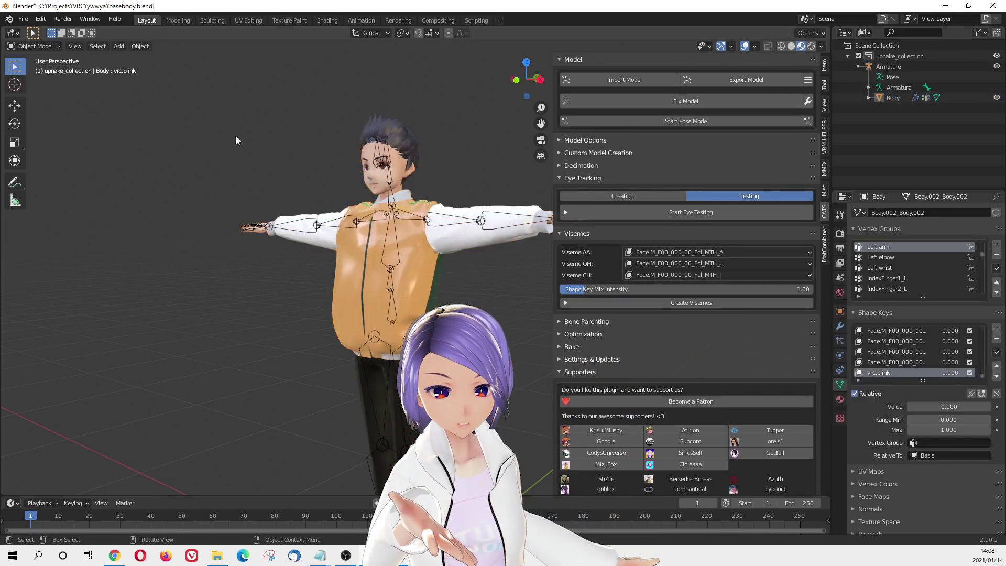
# Open the FBX model export for the armature in the jacket folder, with the file name open for editing
pyautogui.click(886, 65)
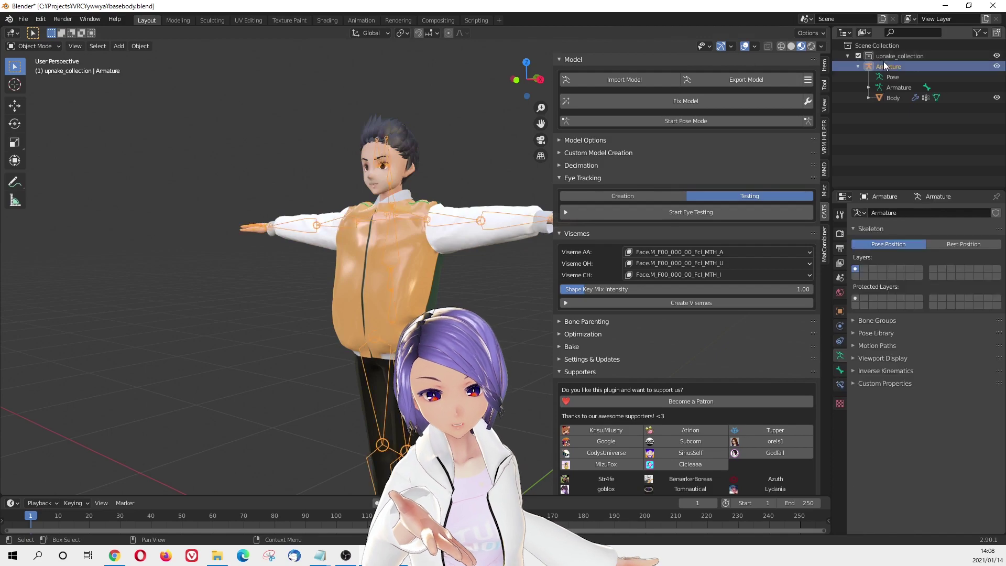
pyautogui.click(726, 80)
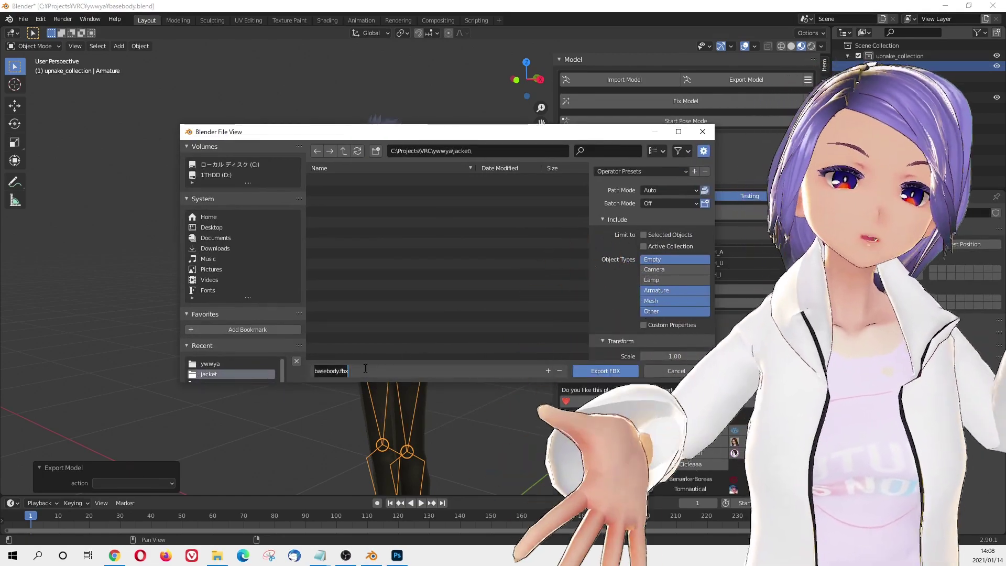
pyautogui.click(365, 369)
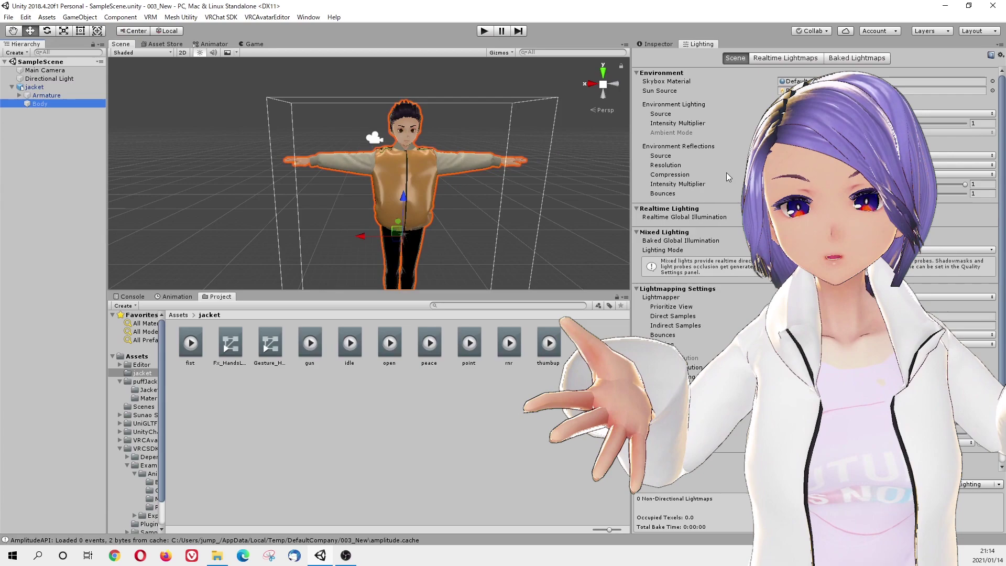
# Switch to Unity and inspect the scene's Lighting settings, the Body object's properties and the root Assets folder
pyautogui.scroll(-3, 700, 247)
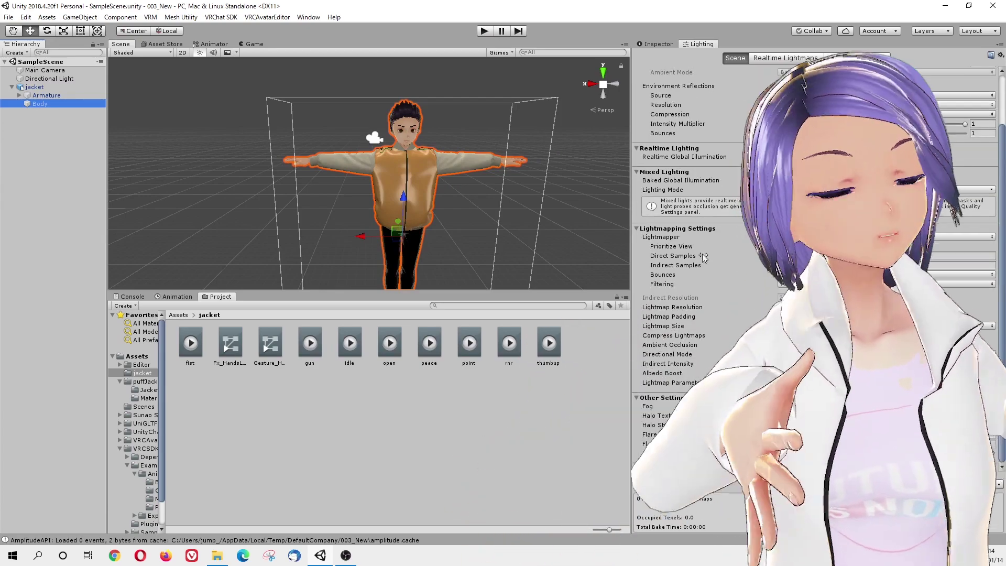
pyautogui.scroll(3, 699, 225)
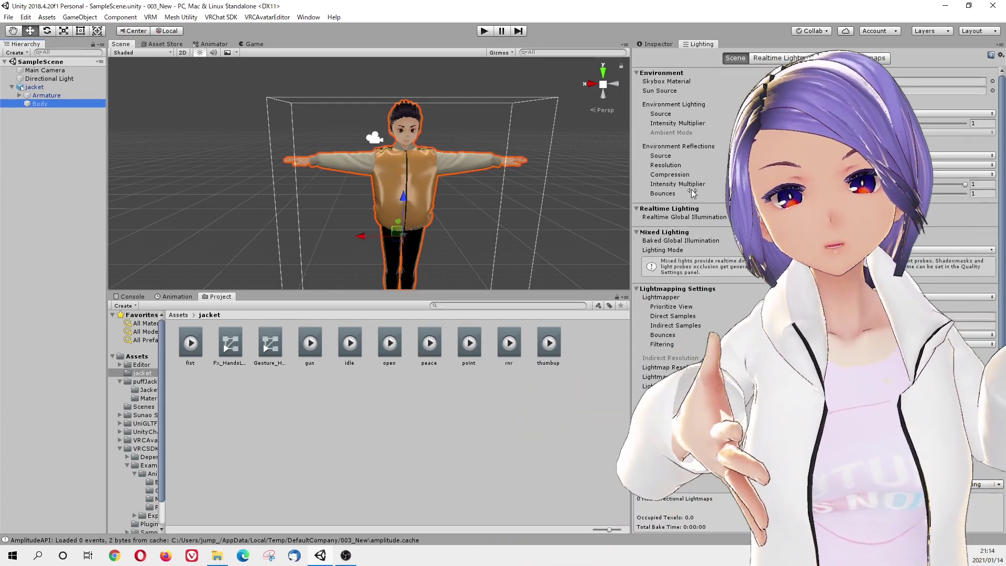
pyautogui.moveTo(694, 95)
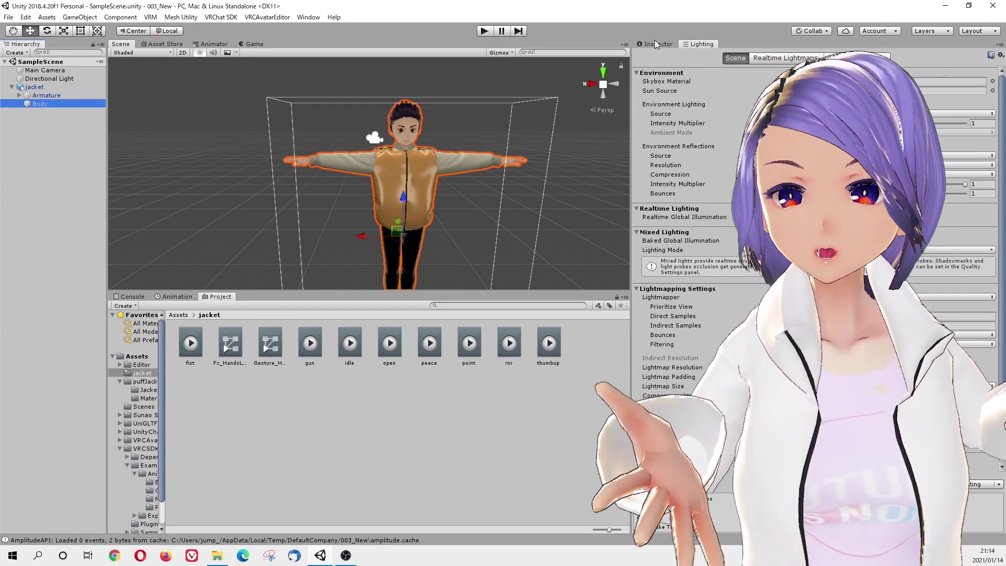
pyautogui.click(655, 44)
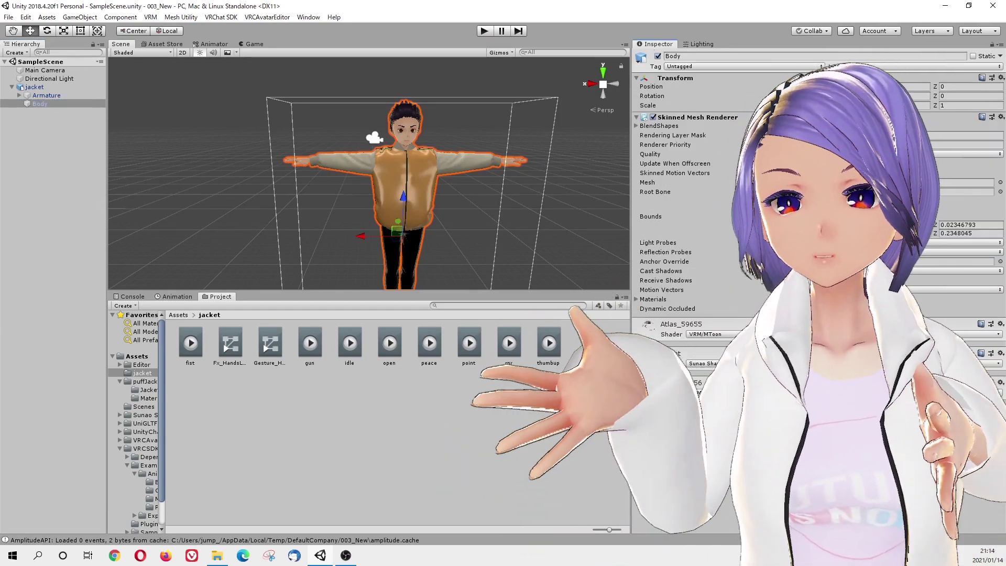
pyautogui.click(175, 316)
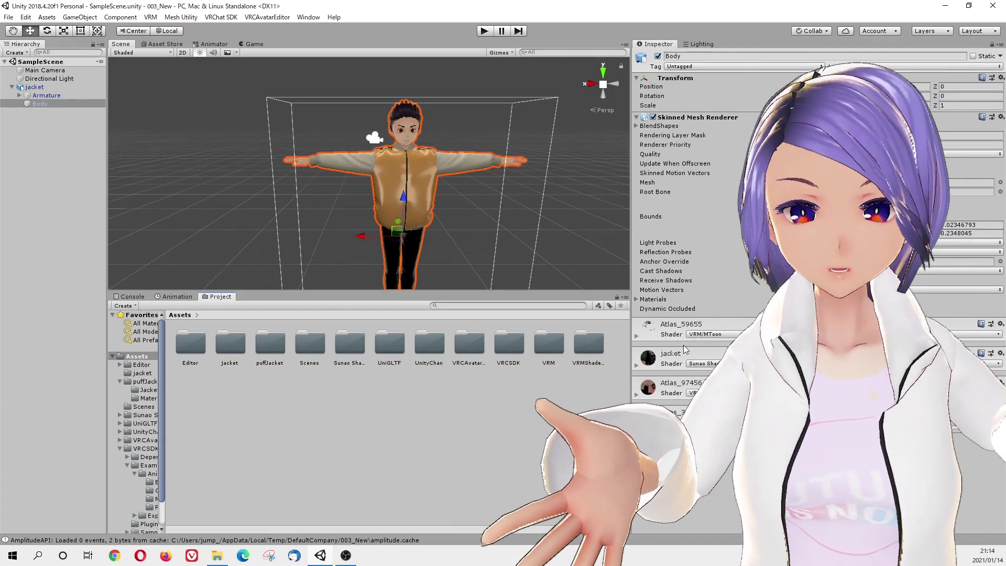
# Examine the jacket on the avatar in the scene from the front, side and back, checking the collar, shoulders and sleeves up close
pyautogui.scroll(8, 513, 191)
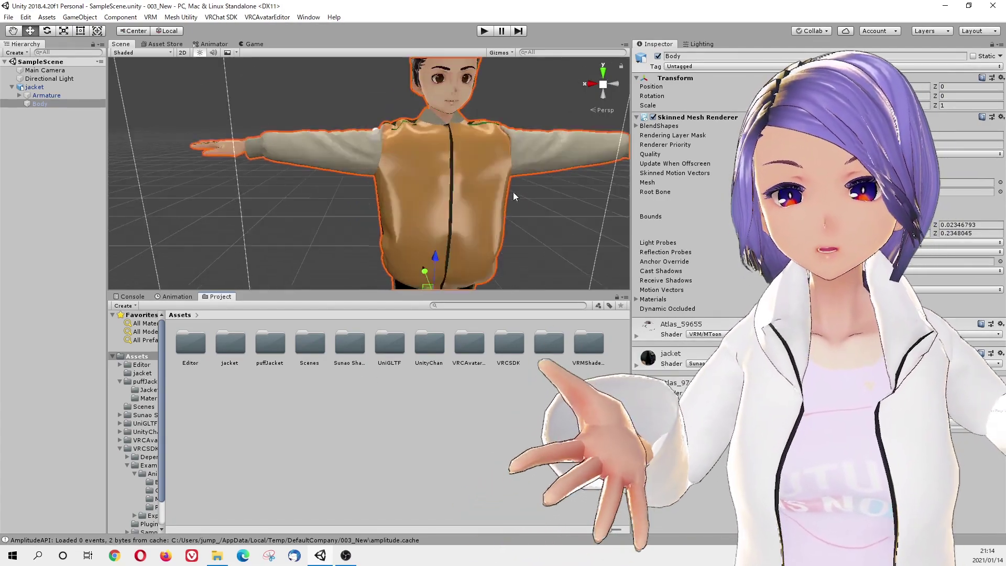
pyautogui.moveTo(523, 193); pyautogui.dragTo(481, 202, button='middle')
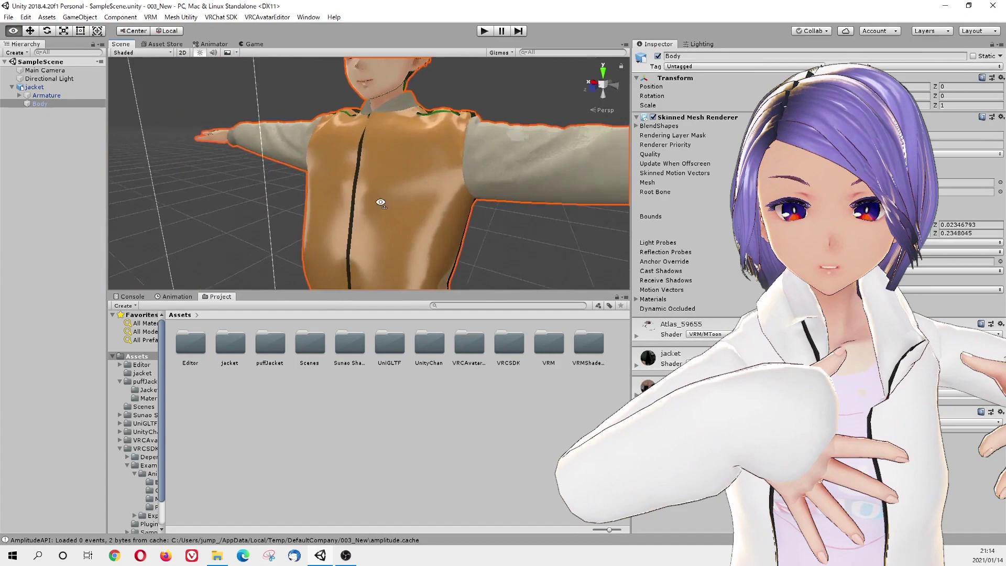
pyautogui.scroll(-7, 453, 185)
pyautogui.moveTo(489, 181); pyautogui.dragTo(461, 194, button='middle')
pyautogui.moveTo(461, 194); pyautogui.dragTo(348, 202, button='right')
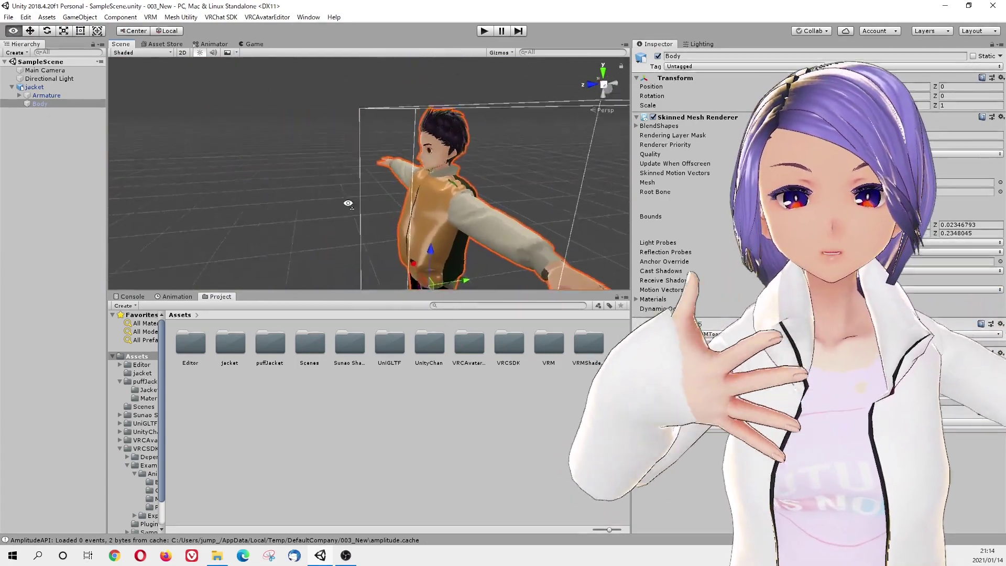
pyautogui.keyDown('alt'); pyautogui.moveTo(348, 202); pyautogui.dragTo(336, 204); pyautogui.keyUp('alt')
pyautogui.moveTo(441, 206)
pyautogui.keyDown('alt'); pyautogui.mouseDown()
pyautogui.moveTo(378, 209)
pyautogui.moveTo(436, 224)
pyautogui.mouseUp(); pyautogui.keyUp('alt')
pyautogui.scroll(5, 436, 224)
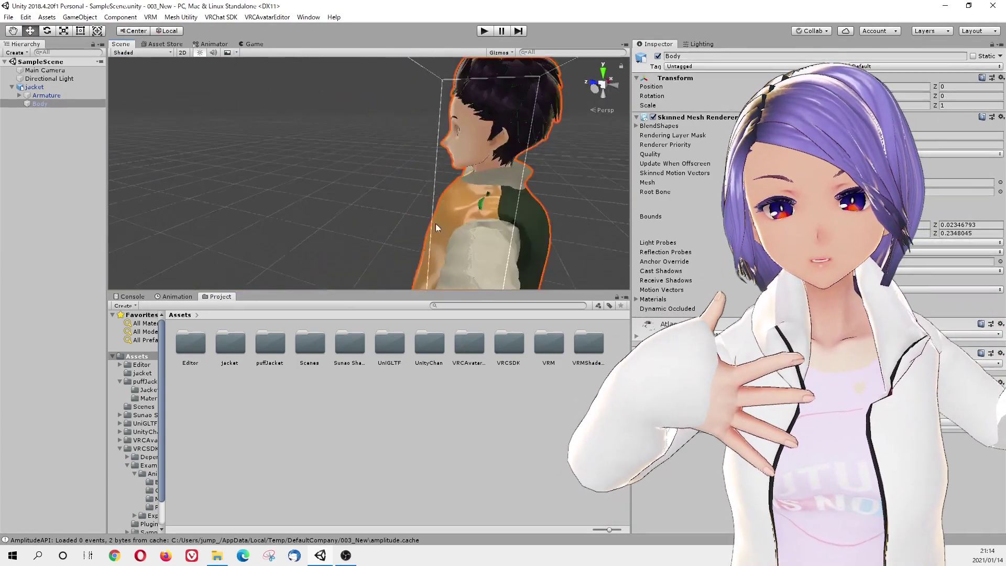
pyautogui.scroll(3, 436, 223)
pyautogui.moveTo(435, 223)
pyautogui.mouseDown(button='middle')
pyautogui.moveTo(457, 224)
pyautogui.moveTo(408, 220)
pyautogui.moveTo(416, 227)
pyautogui.mouseUp(button='middle')
pyautogui.scroll(-7, 416, 227)
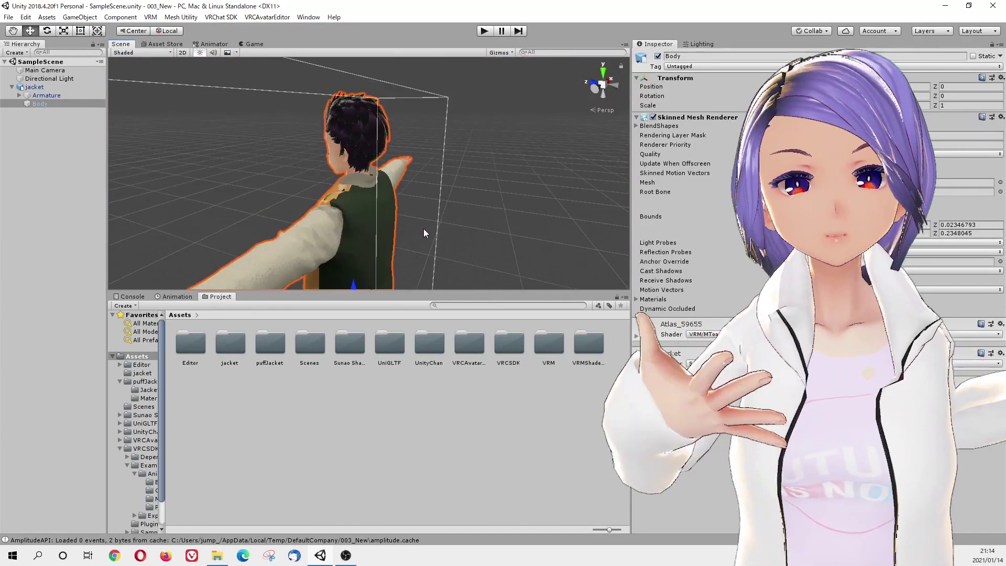
pyautogui.keyDown('alt'); pyautogui.moveTo(423, 229); pyautogui.dragTo(415, 227); pyautogui.keyUp('alt')
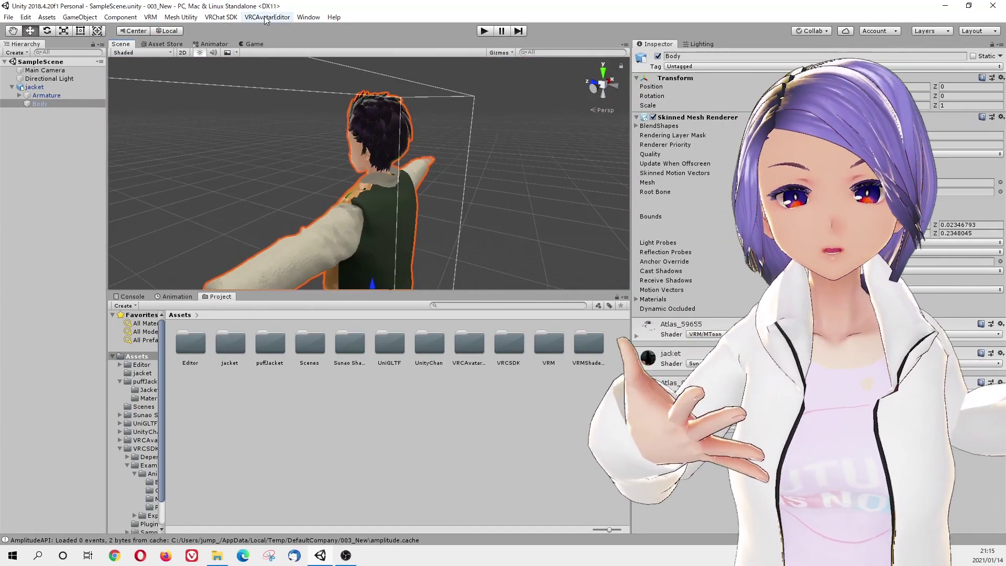